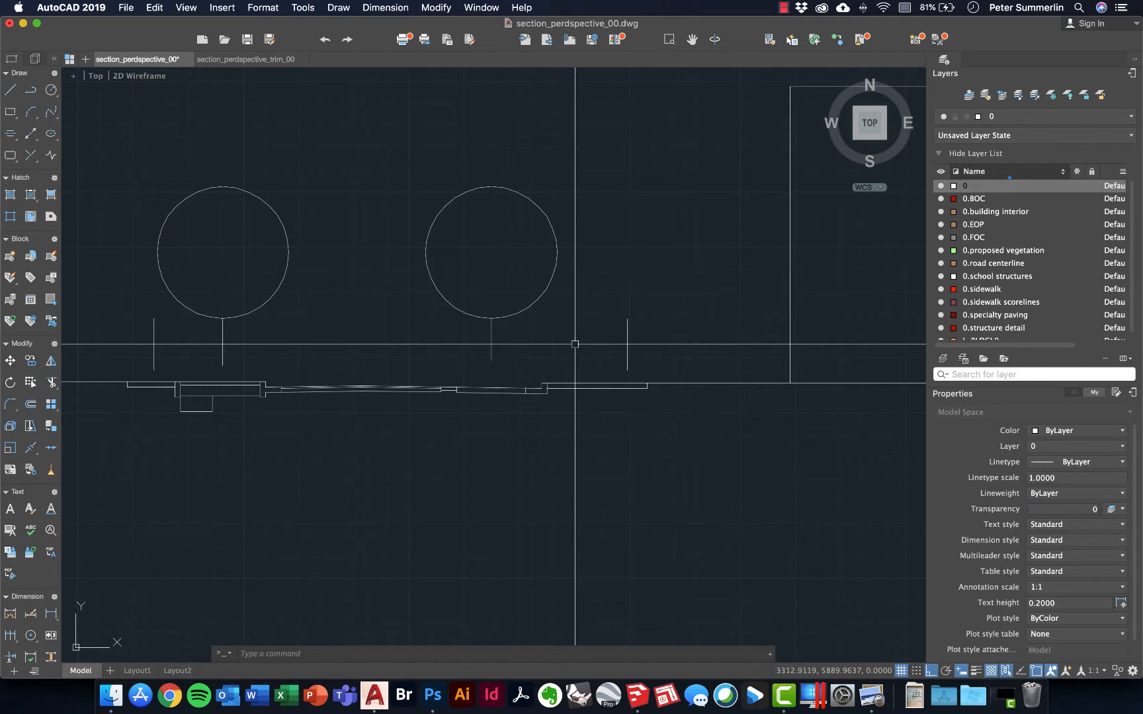
- Examine the full section linework in the section_perdspective_00 drawing, and bring up the trimmed version, section_perdspective_trim_00
scroll(575, 344, "down", 10)
scroll(562, 212, "up", 6)
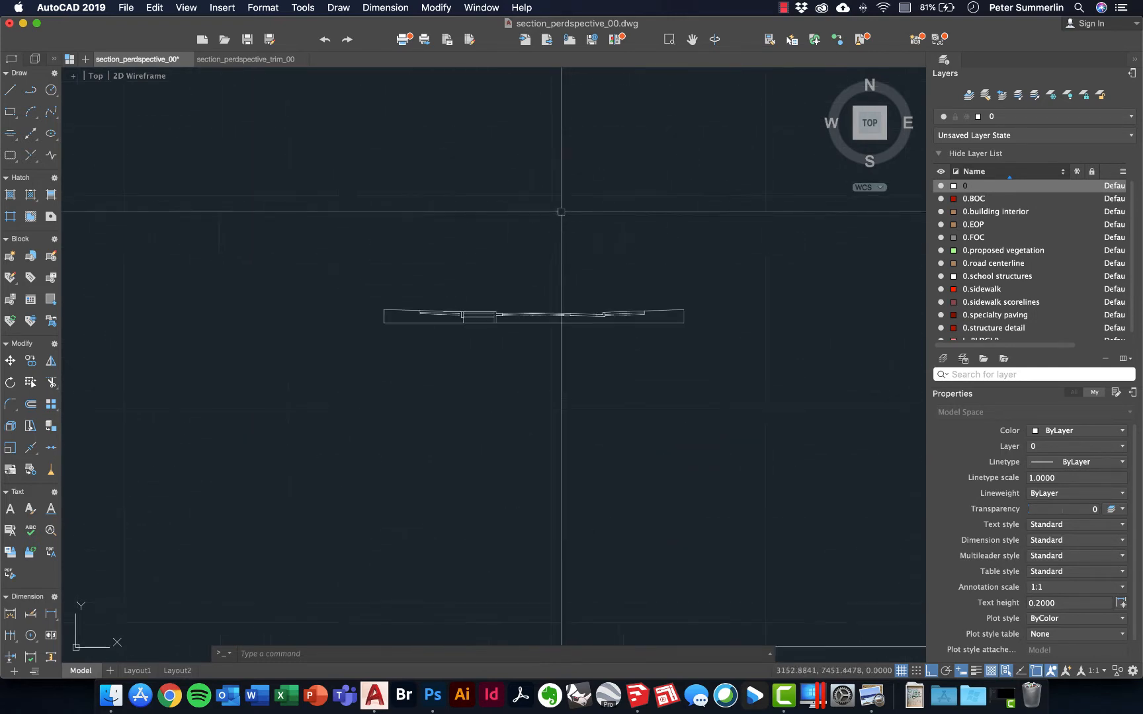
scroll(563, 247, "up", 2)
scroll(563, 247, "up", 2)
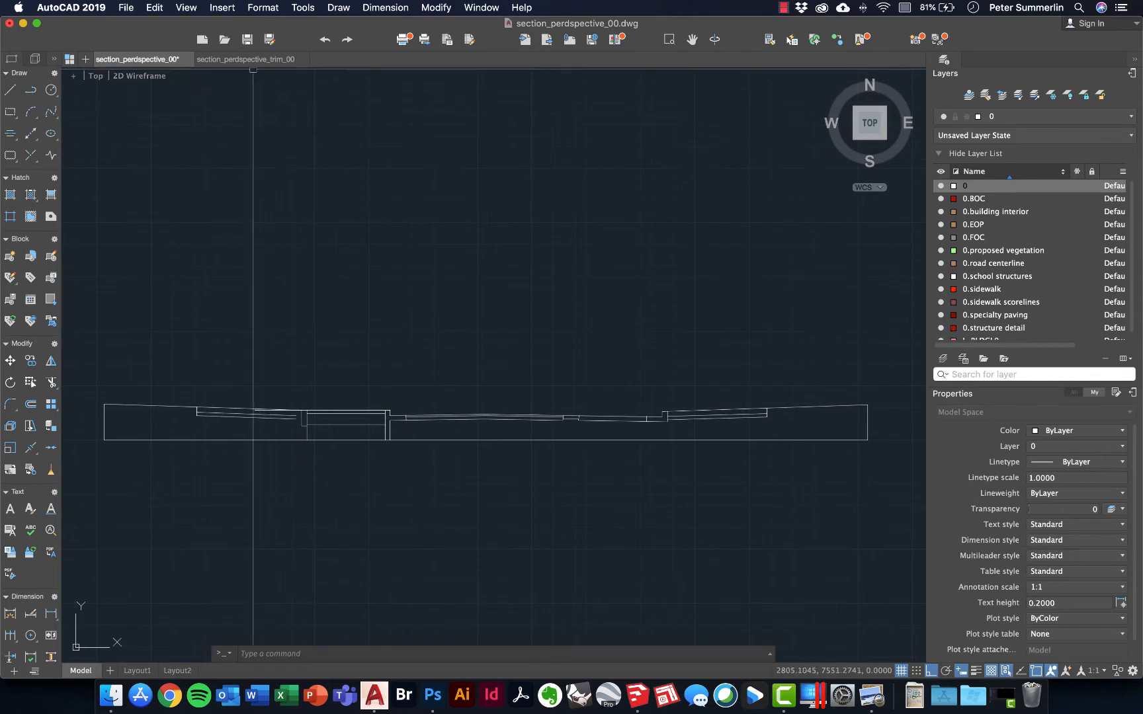
left_click(249, 65)
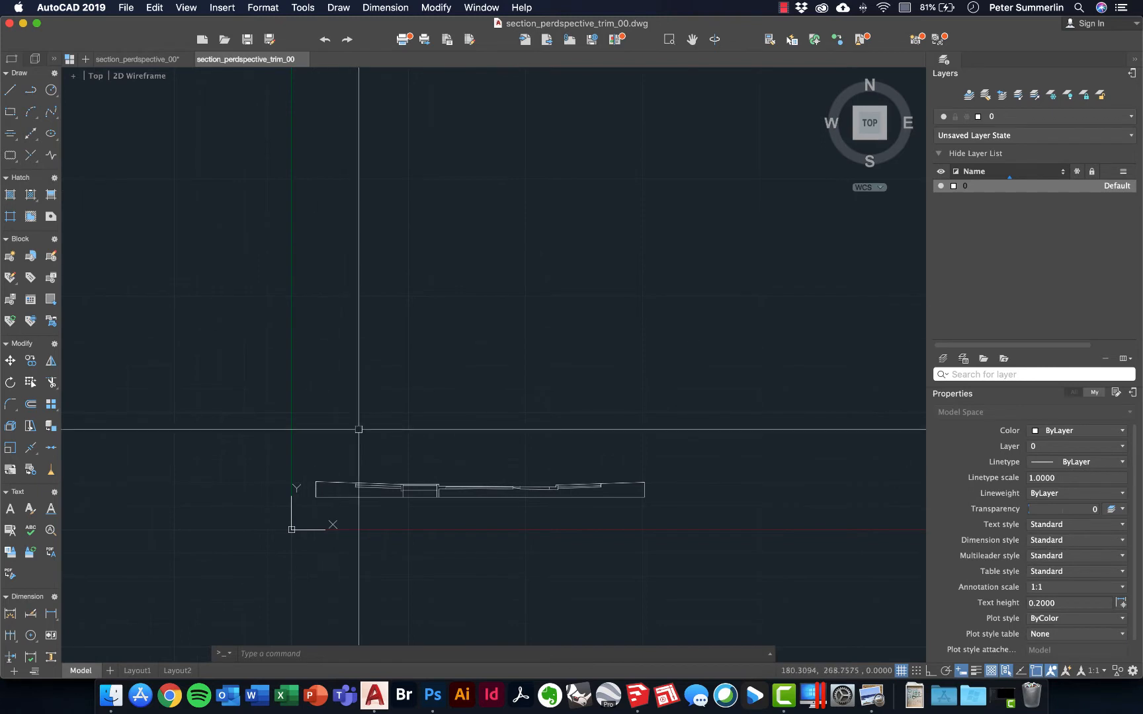
- Switch to SketchUp and delete the default scale figure from the new model
left_click(639, 692)
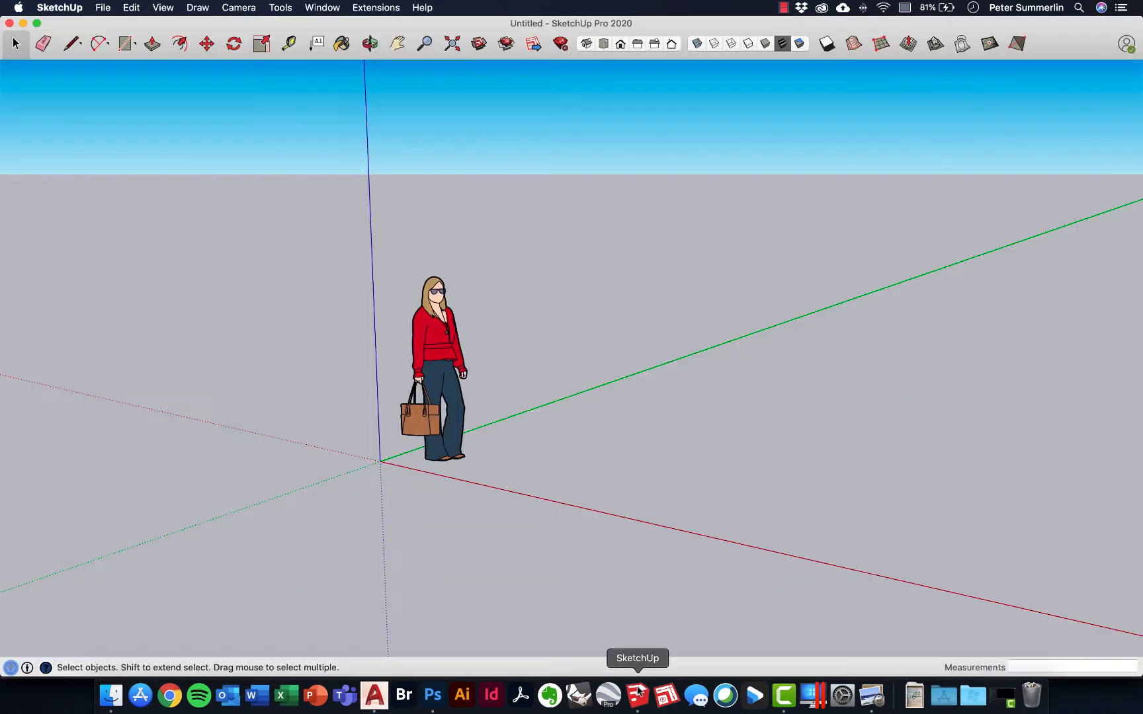
left_click(455, 394)
key("Delete")
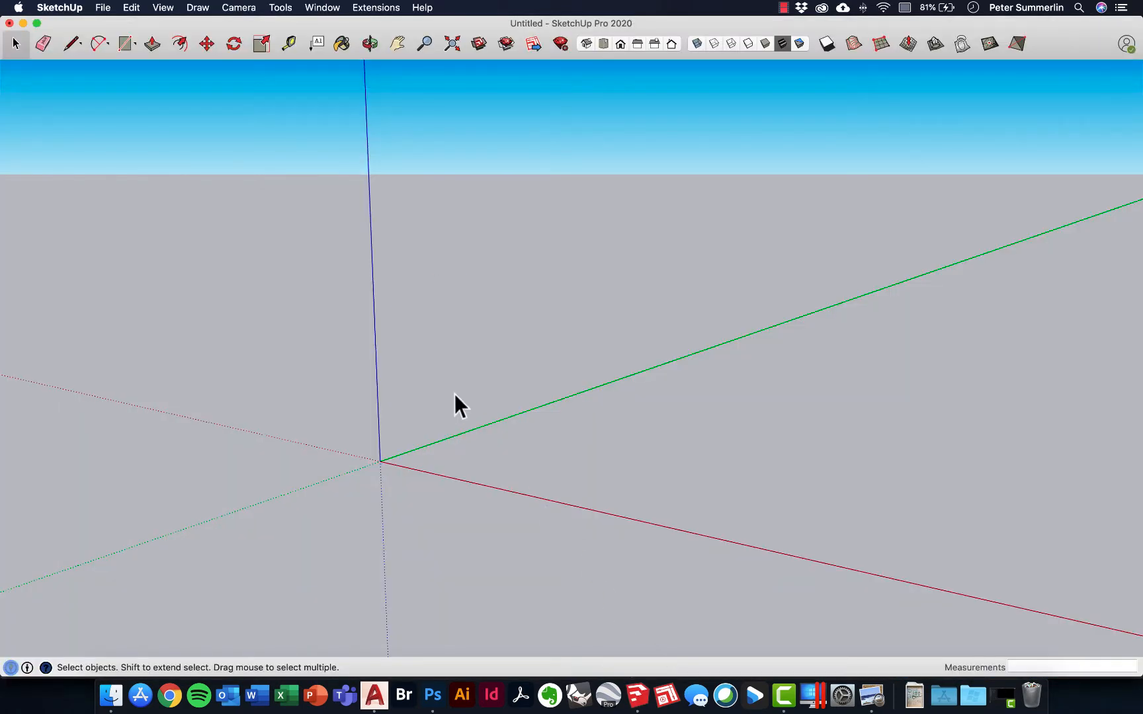
- Import section_perdspective_trim_00.dwg from the Example Process folder inside the Project02 section workshop folder
left_click(100, 8)
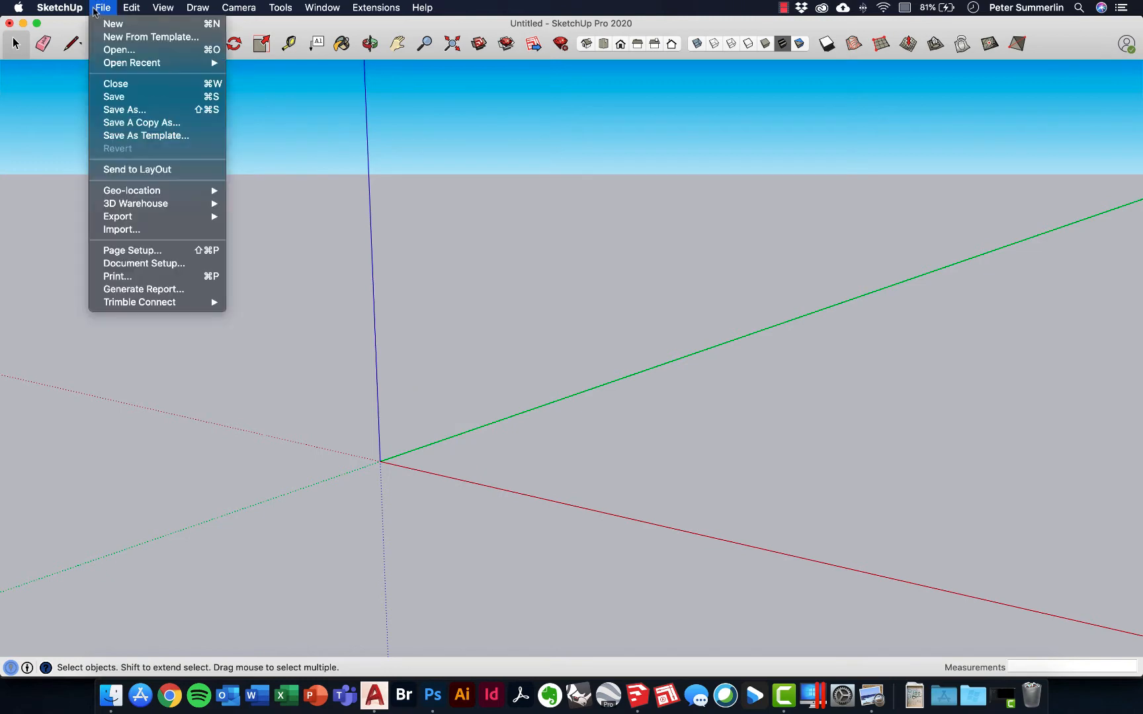
left_click(141, 230)
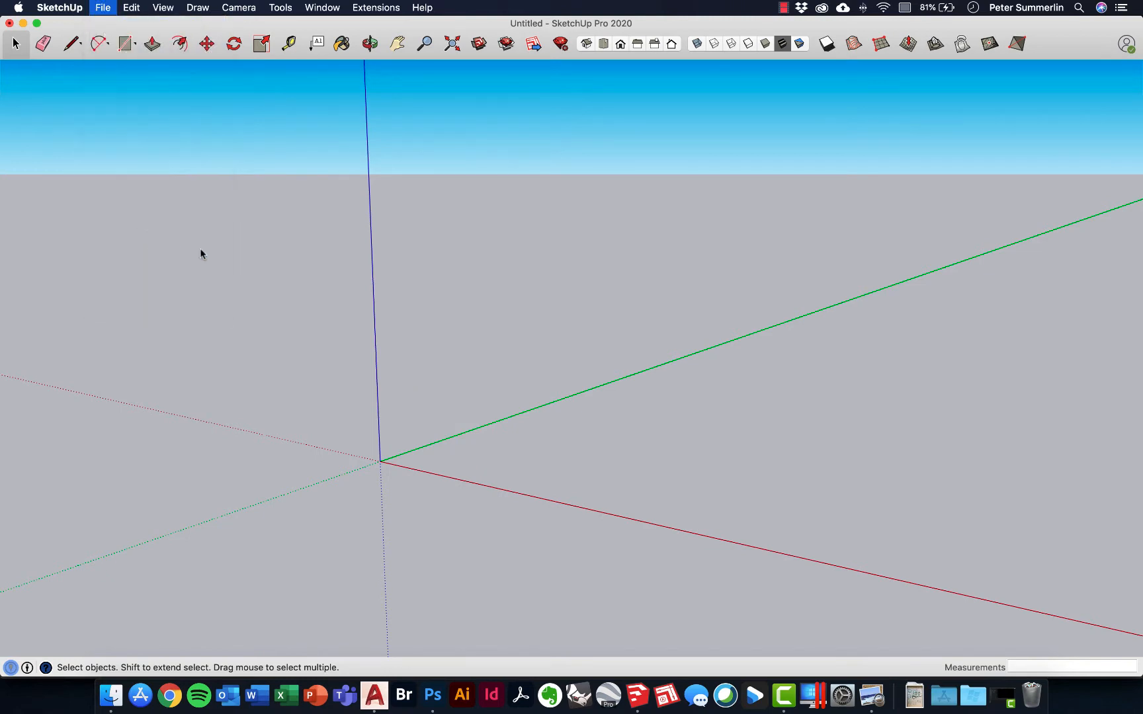
left_click(390, 309)
left_click(510, 146)
left_click(662, 104)
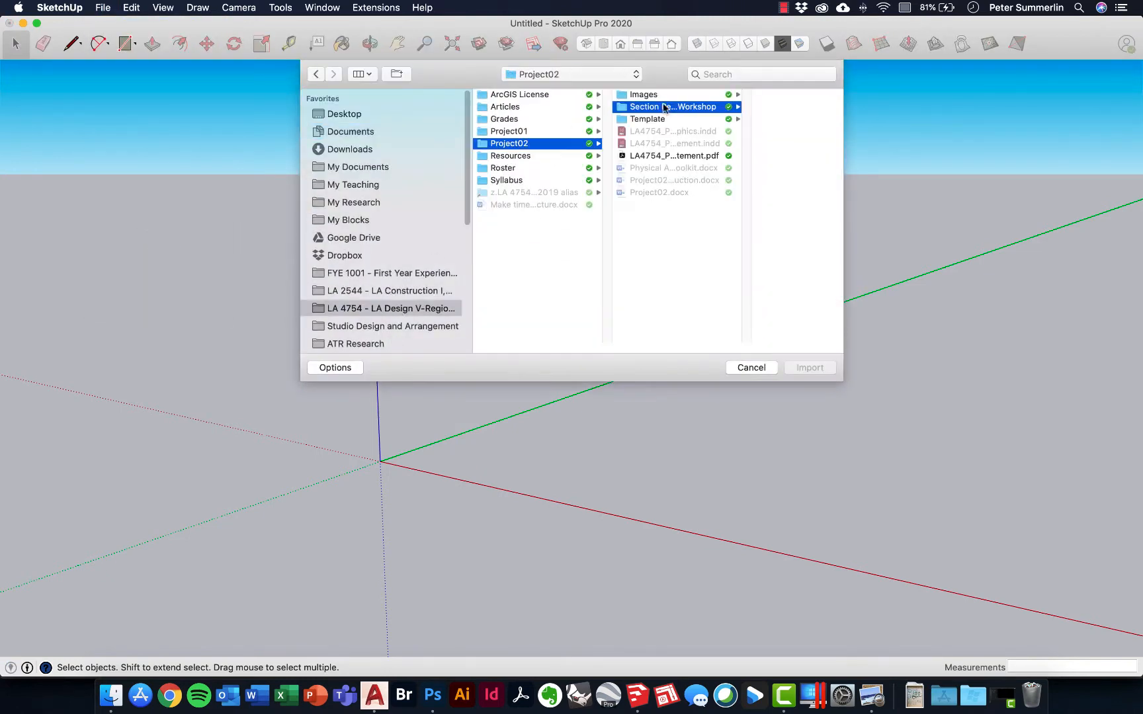
left_click(764, 100)
left_click(766, 131)
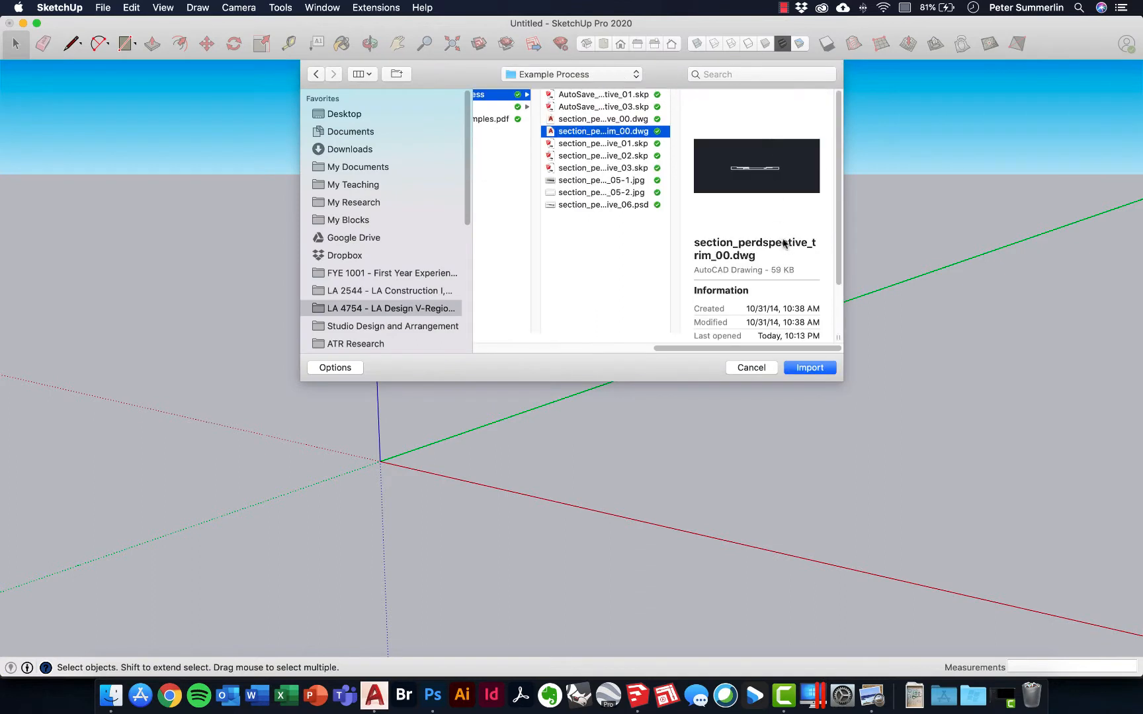
left_click(799, 369)
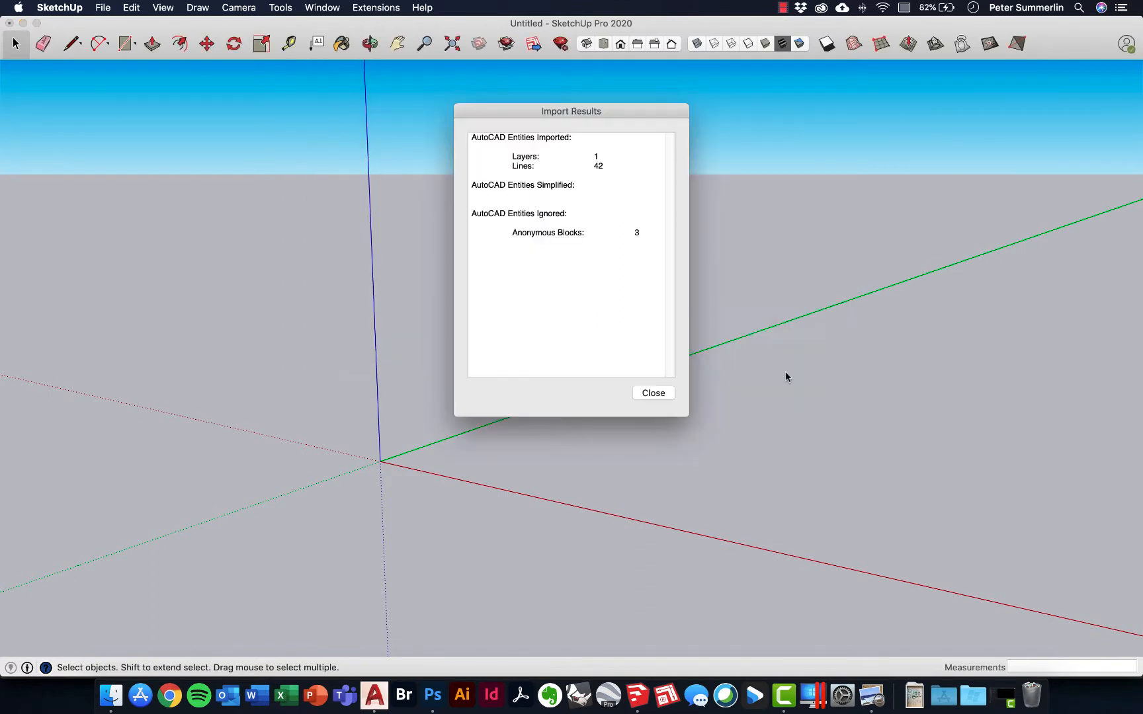
left_click(652, 393)
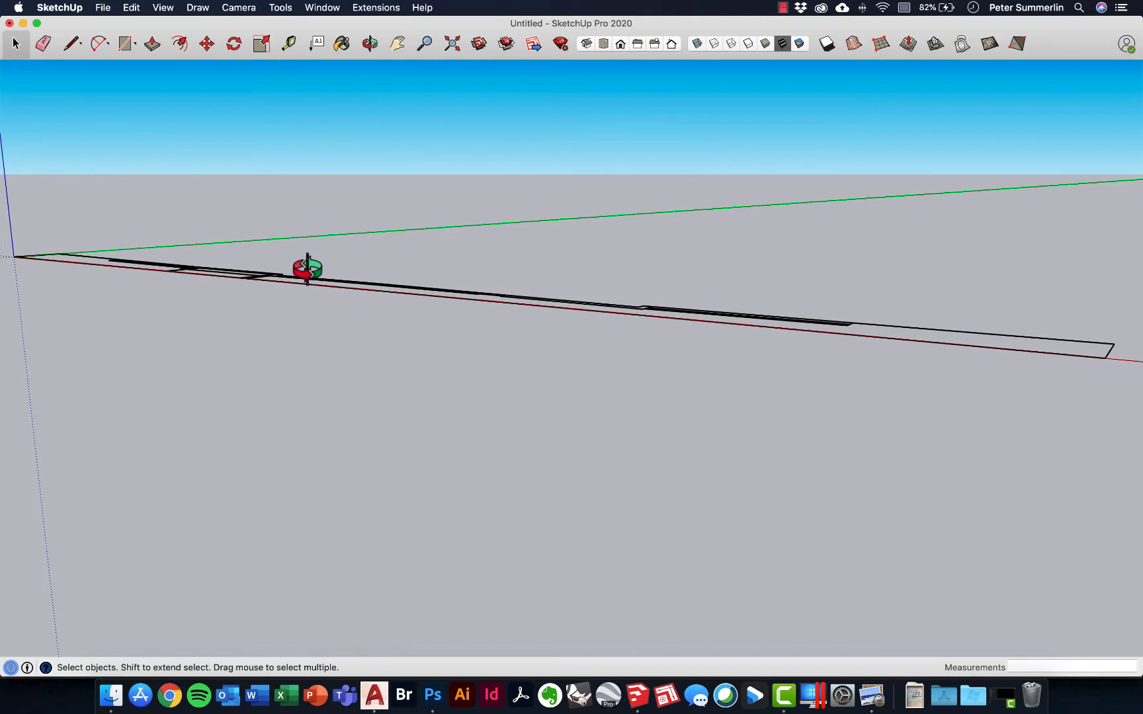
- Build a helper box about 2' 9" by 3' 6" and 2' 7" high on the red axis, just beyond the section's far end
middle_click_drag(307, 270, 263, 360)
scroll(263, 357, "down", 2)
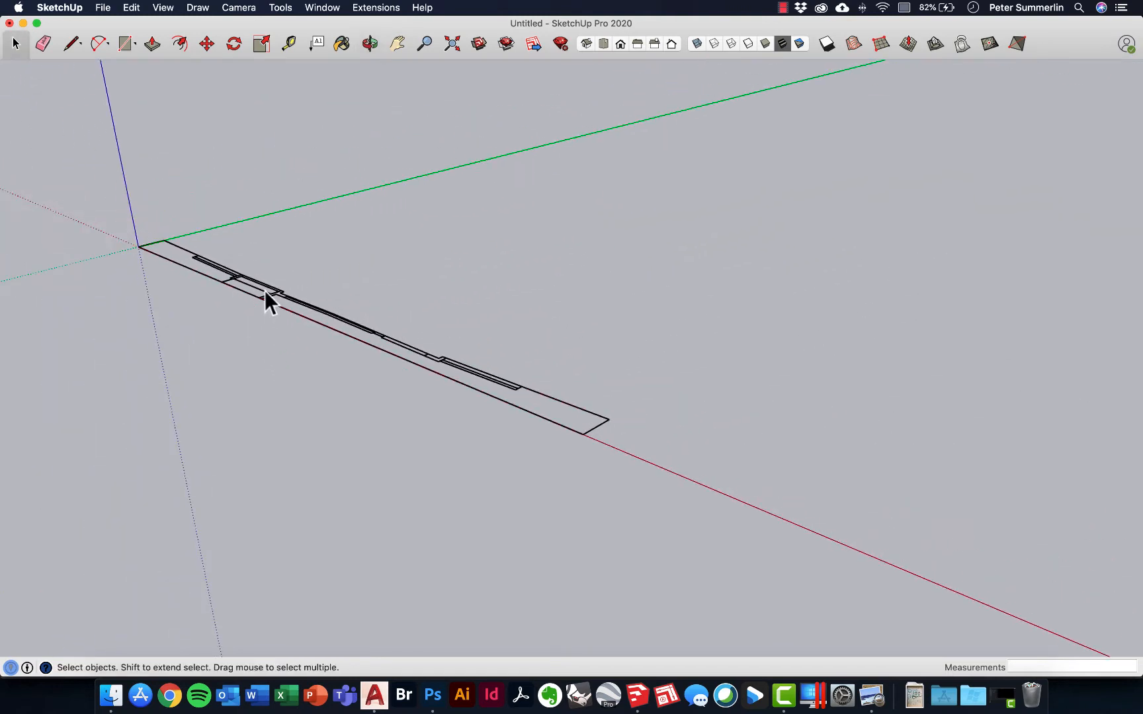
scroll(264, 290, "up", 2)
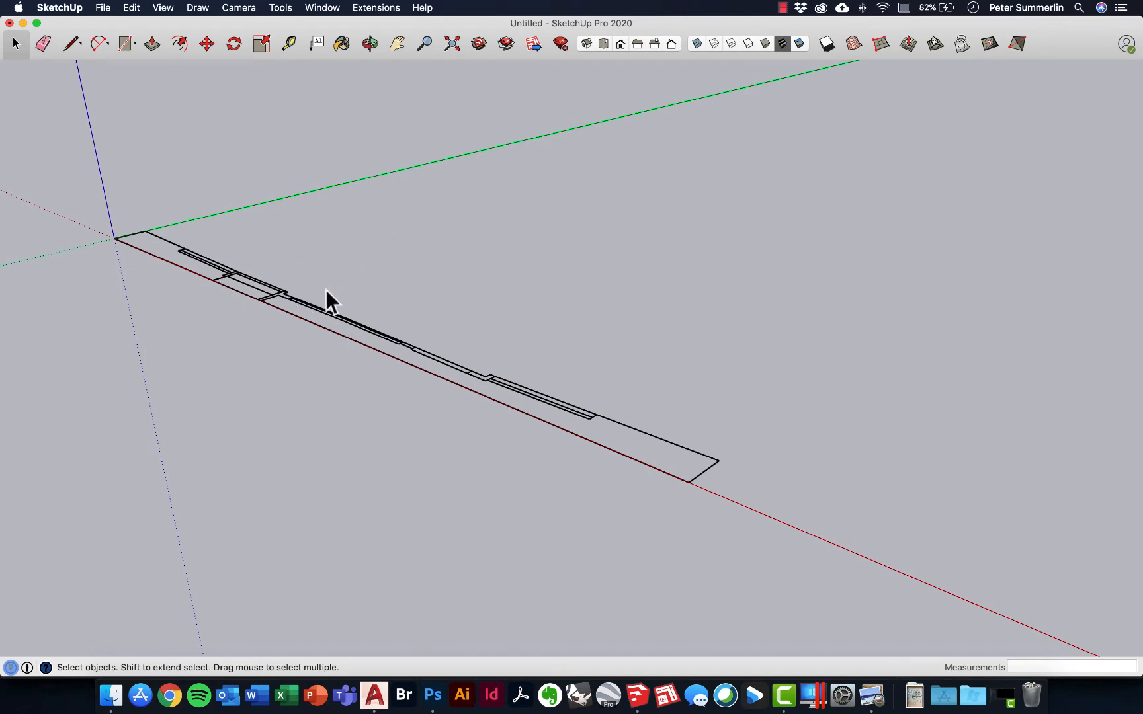
left_click(125, 44)
left_click(741, 503)
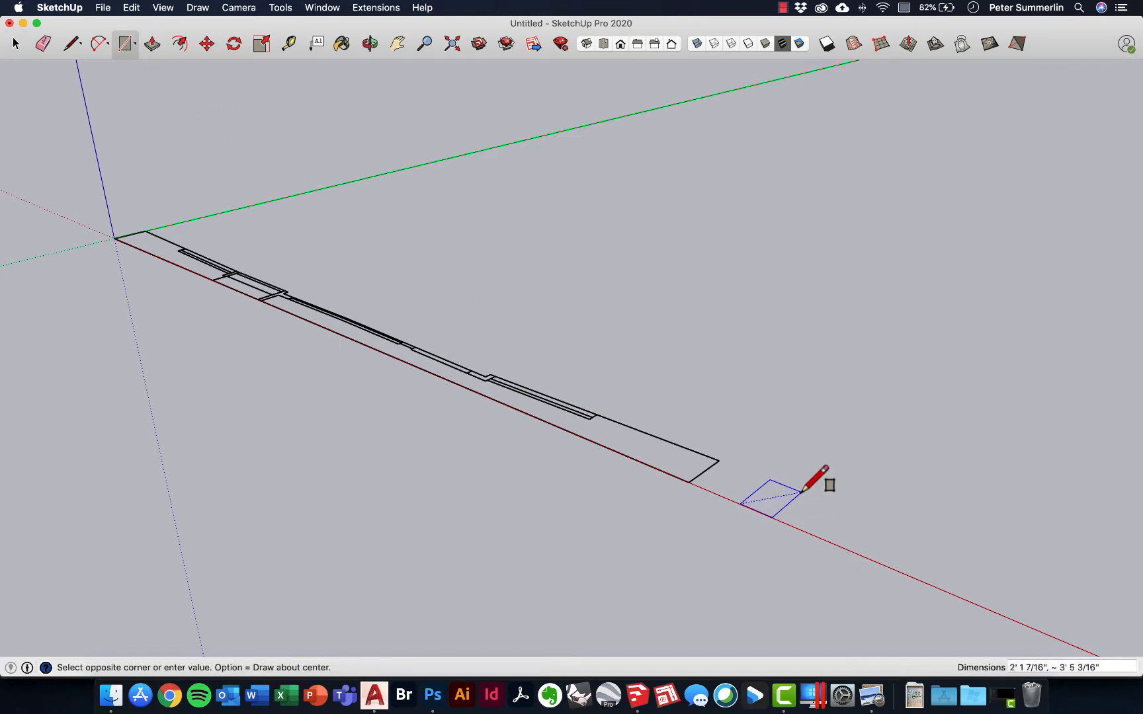
left_click(811, 495)
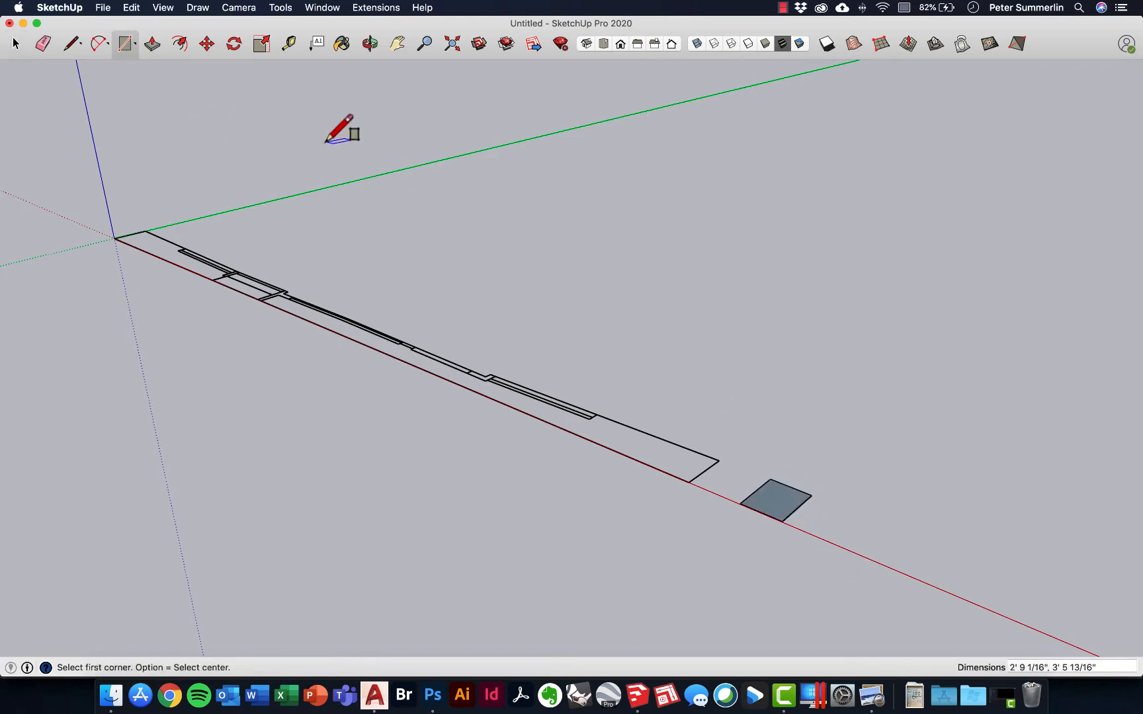
left_click(135, 45)
left_click(152, 43)
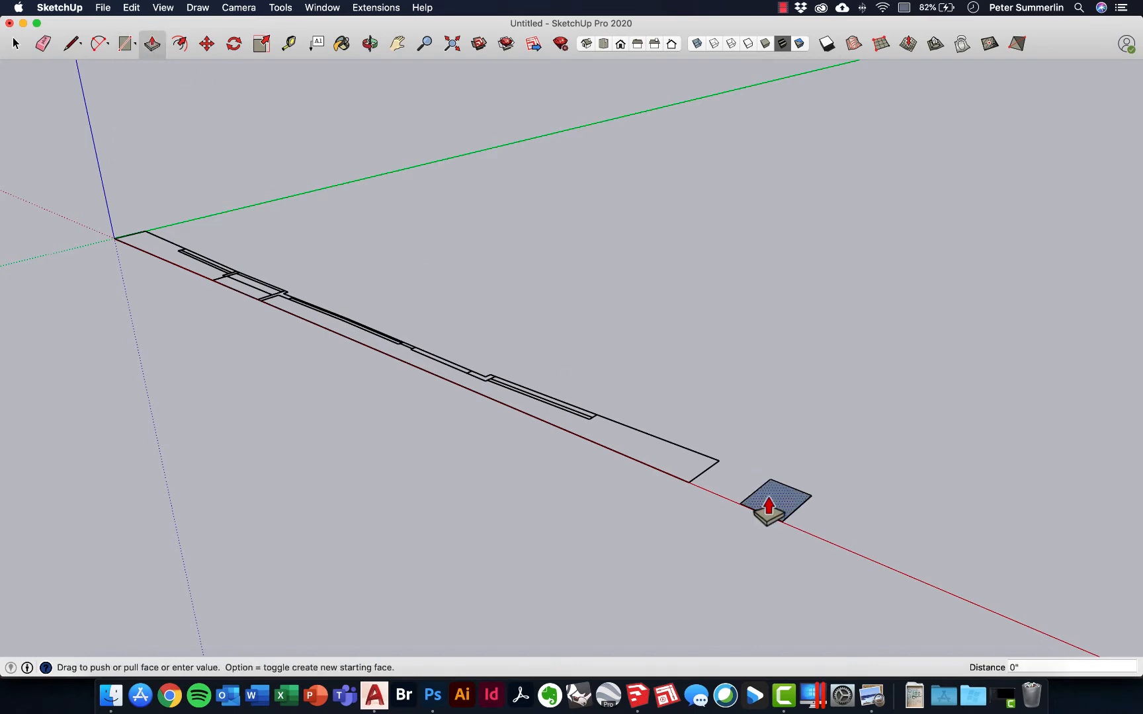
left_click(766, 466)
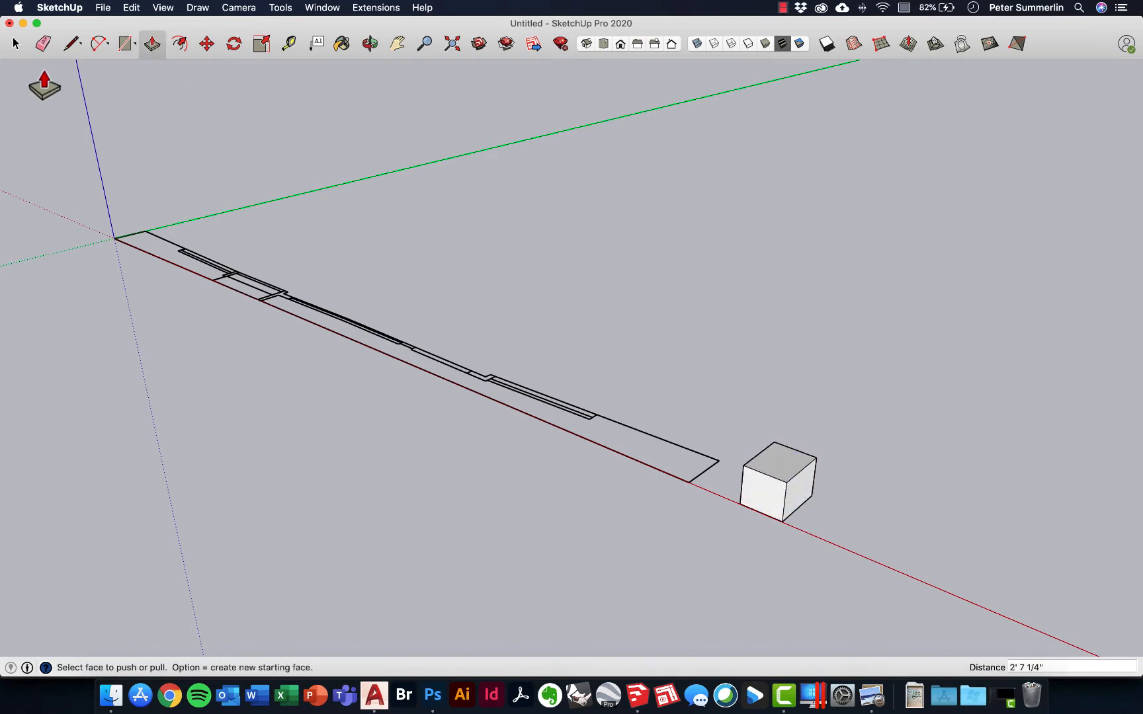
- Select the flat imported section and rotate it 90 degrees about the red axis to stand upright, using the helper box's end face as the rotation plane
left_click(16, 44)
middle_click_drag(685, 331, 740, 270)
left_click_drag(729, 204, 200, 440)
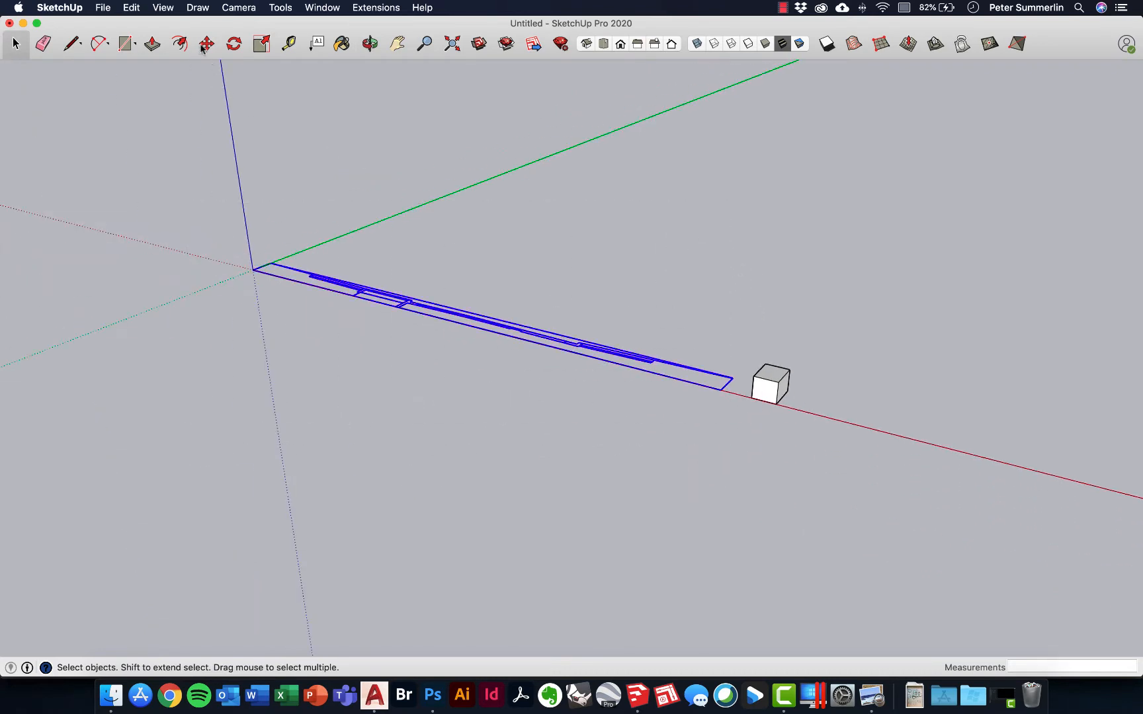
left_click(234, 43)
middle_click_drag(766, 383, 744, 451)
scroll(744, 451, "up", 3)
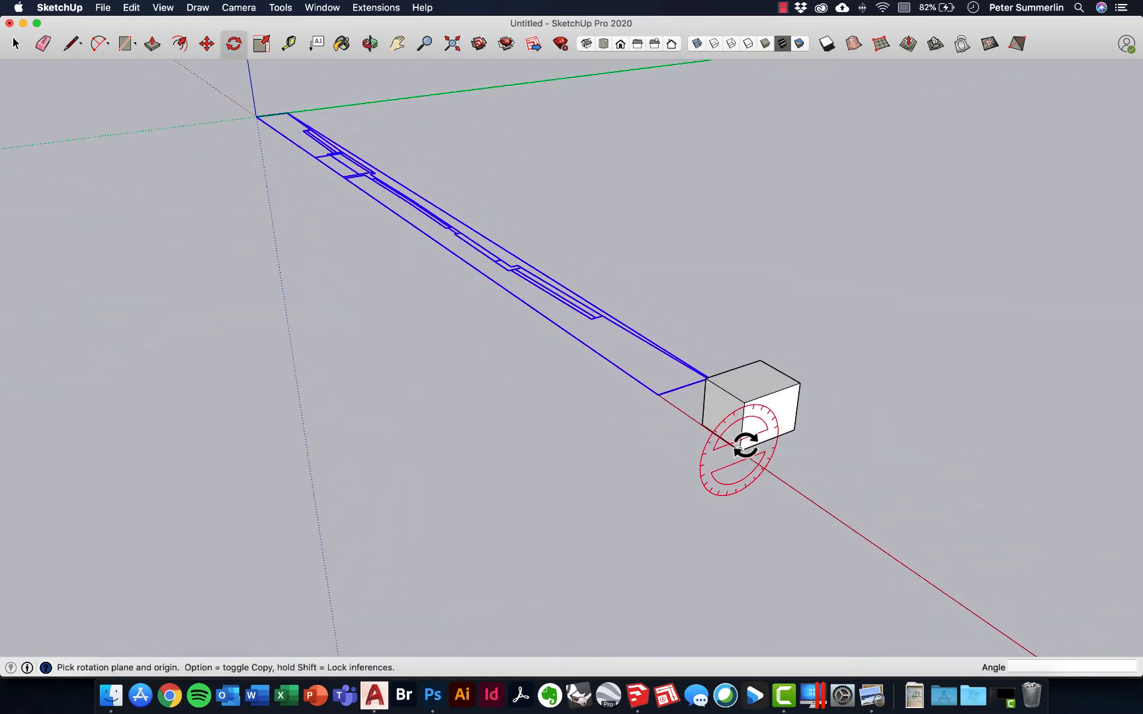
left_click_drag(740, 451, 783, 433)
left_click(787, 430)
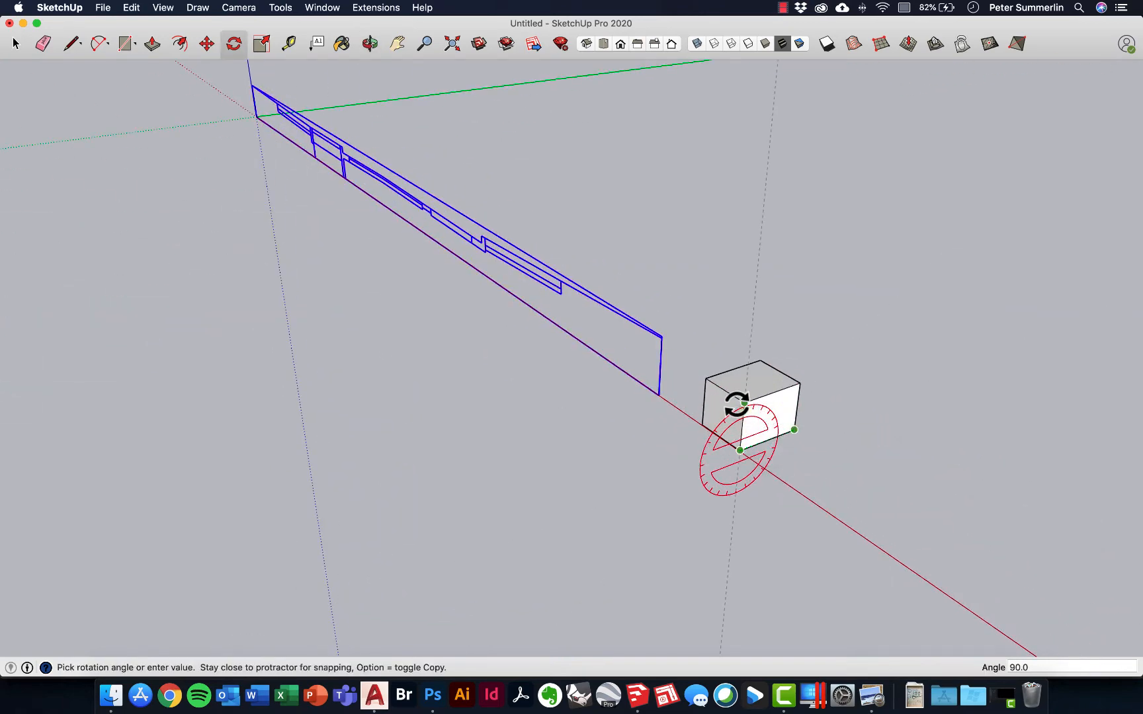
left_click(741, 413)
- Delete the entire helper box beside the upright section
key("space")
triple_click(759, 399)
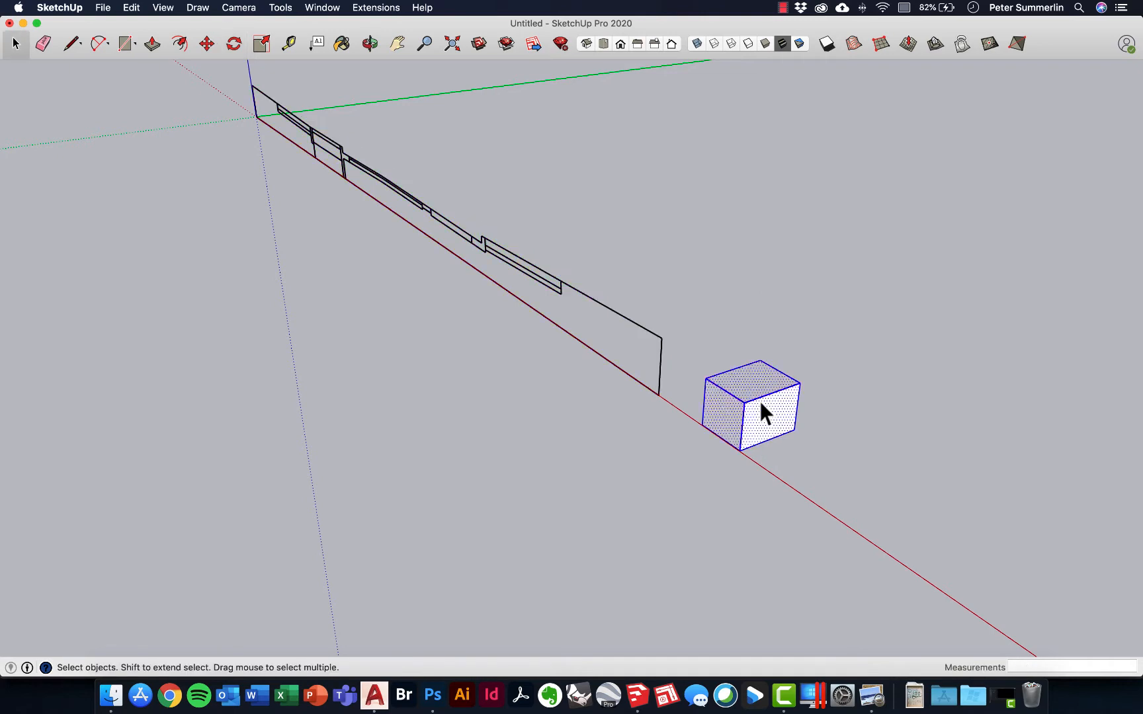
key("Delete")
- Explode the imported section component into loose edges
triple_click(659, 358)
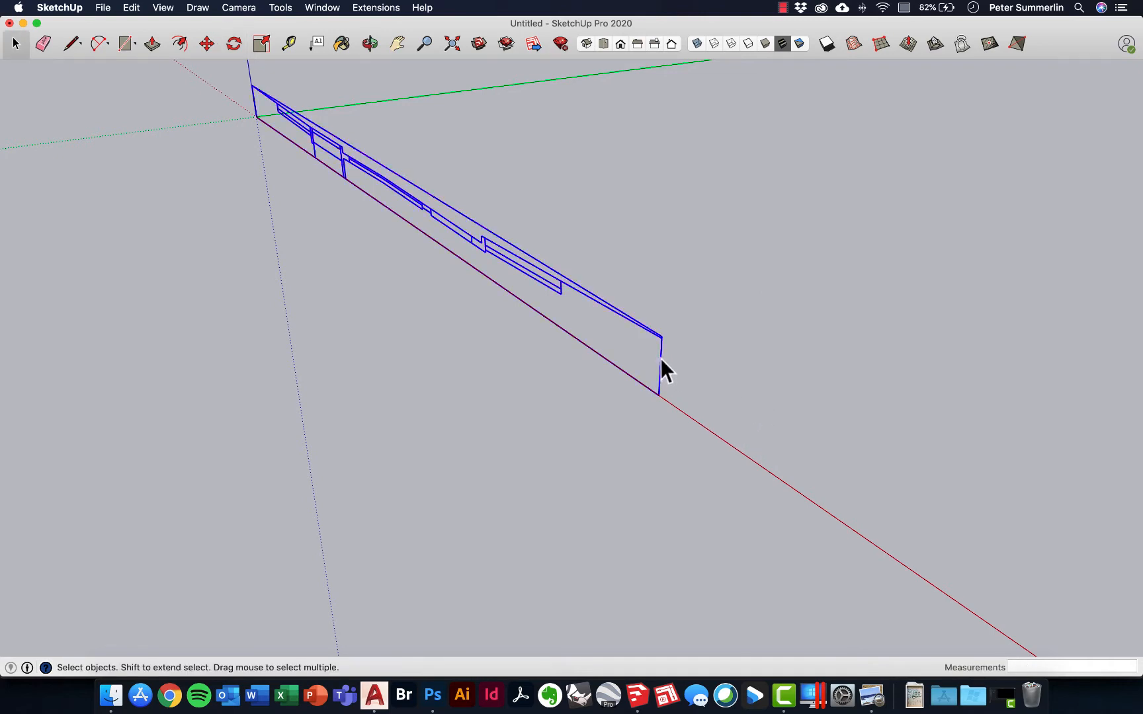
right_click(661, 358)
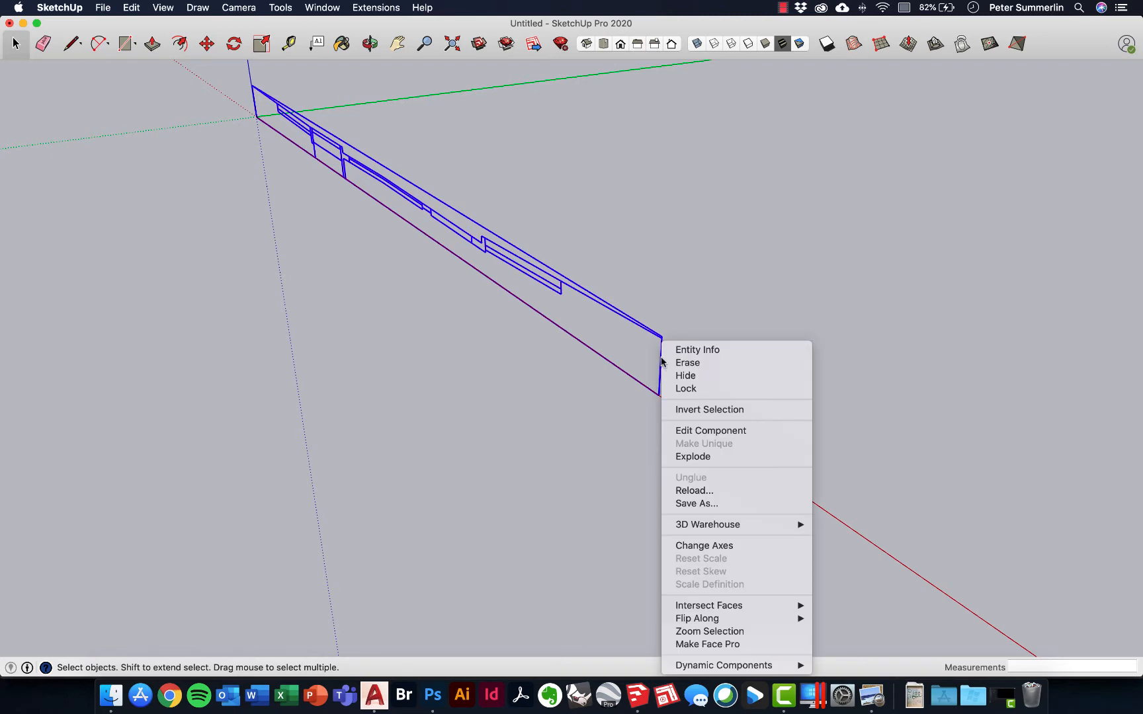
left_click(693, 456)
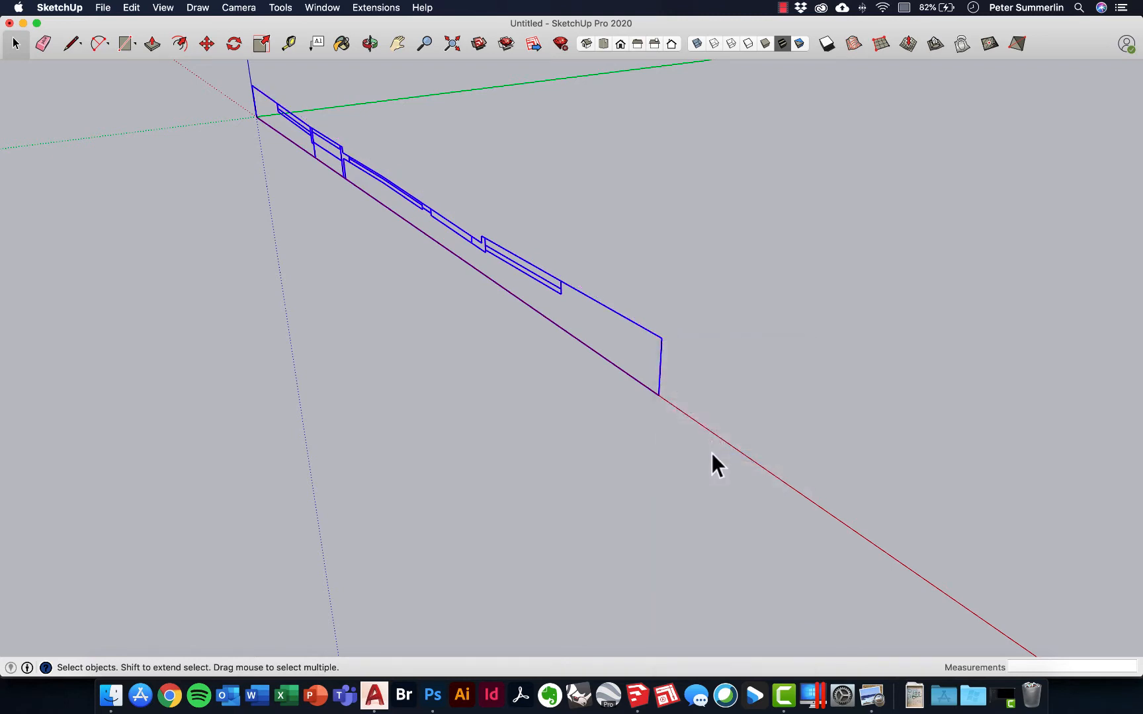
- Trace the 4" vertical edge at the far end of the lower pavement layer with the Line tool to generate the section's faces
scroll(337, 166, "down", 1)
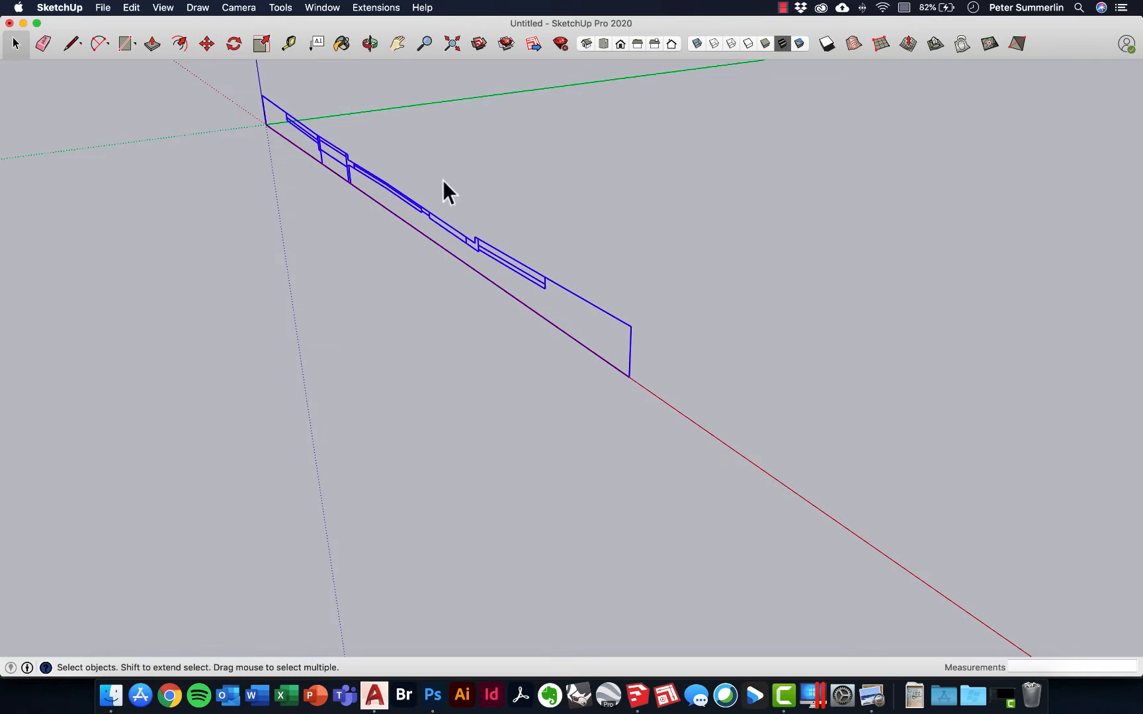
middle_click_drag(443, 180, 477, 130)
scroll(494, 191, "up", 1)
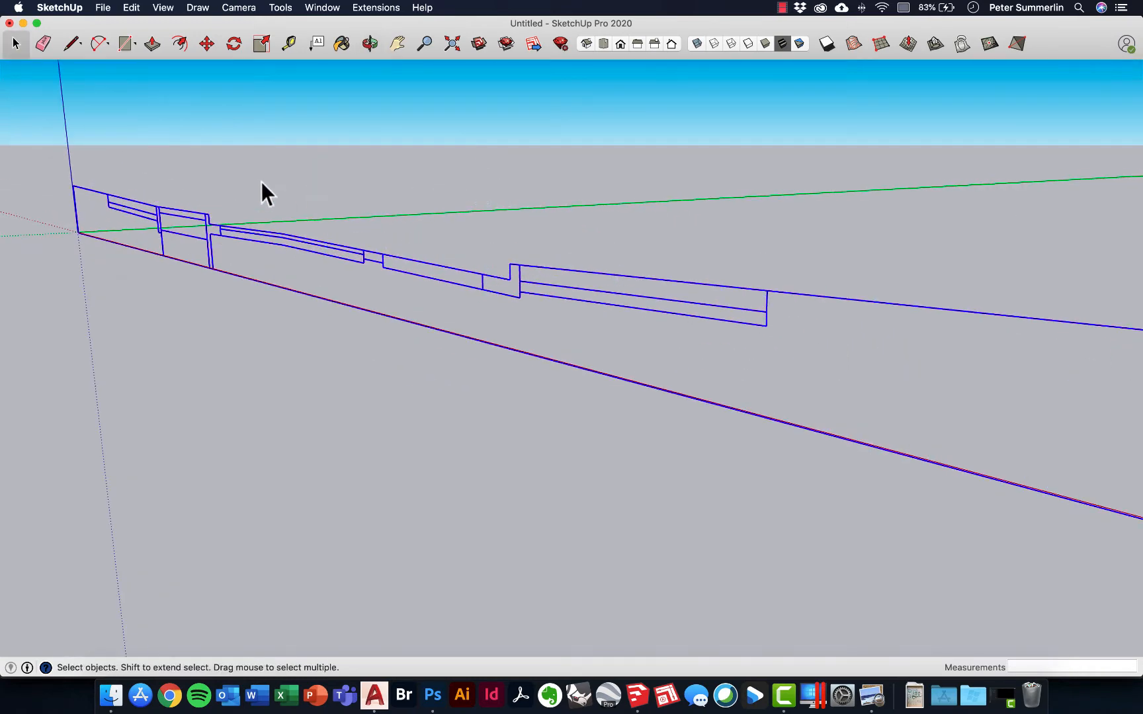
left_click(69, 45)
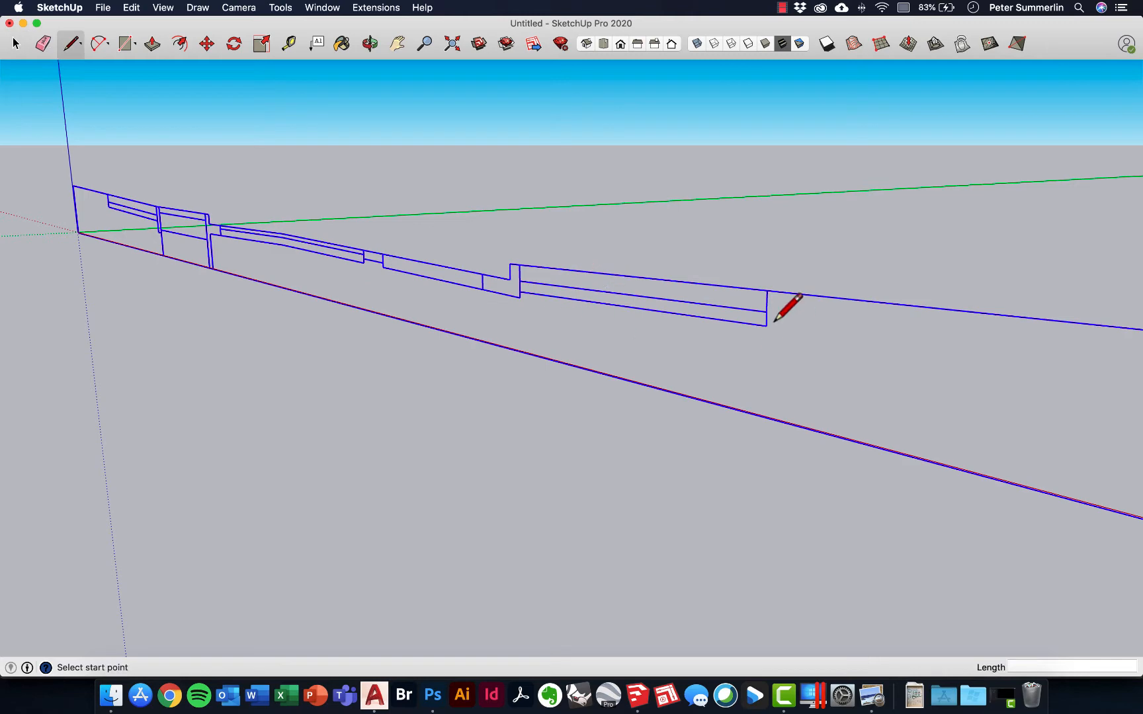
scroll(777, 319, "down", 1)
scroll(771, 321, "up", 1)
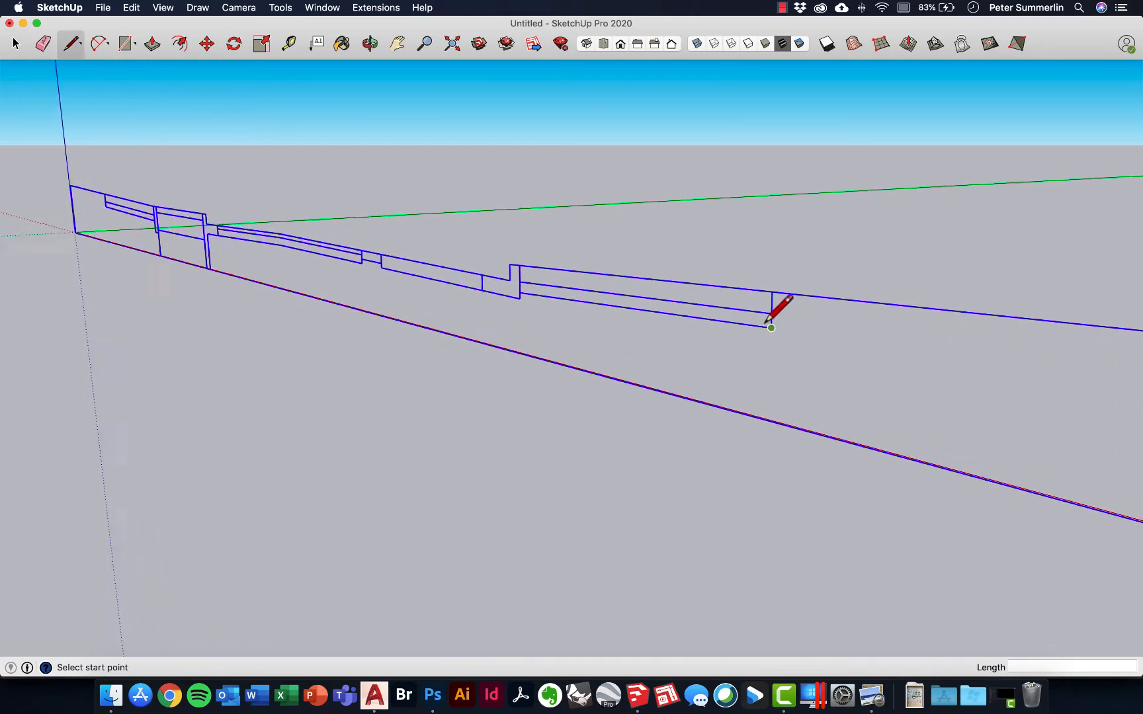
scroll(772, 328, "up", 1)
left_click(771, 327)
left_click(772, 313)
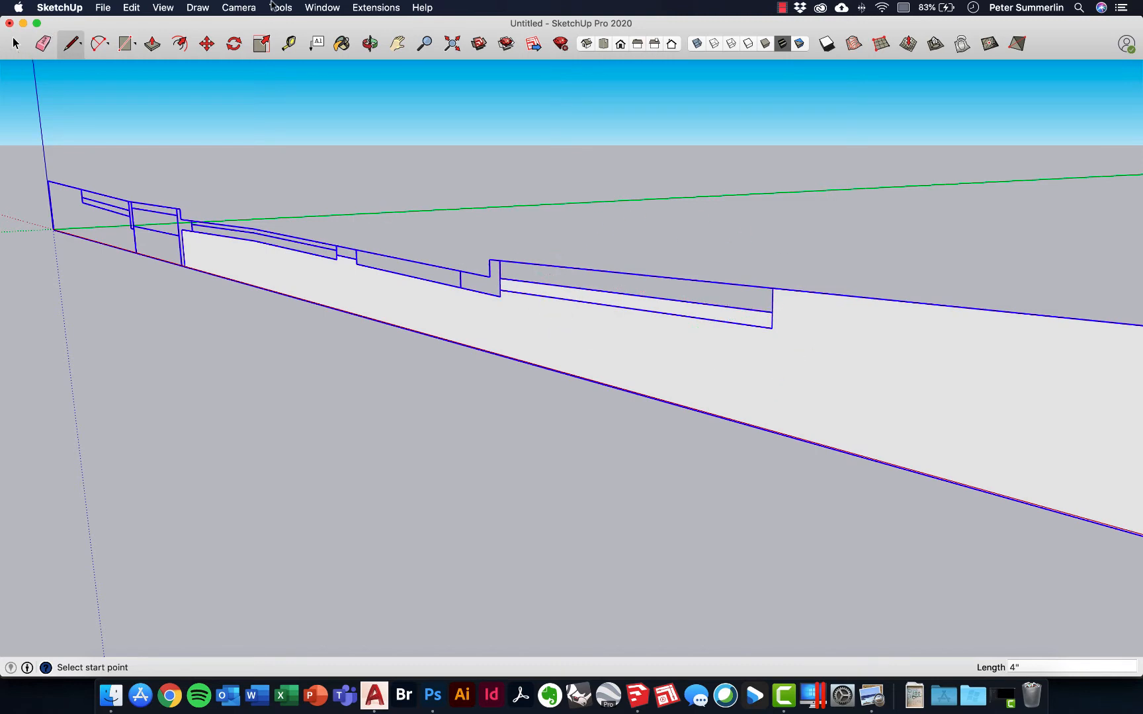
- Run the Make Face Pro extension on the selected section edges
left_click(373, 8)
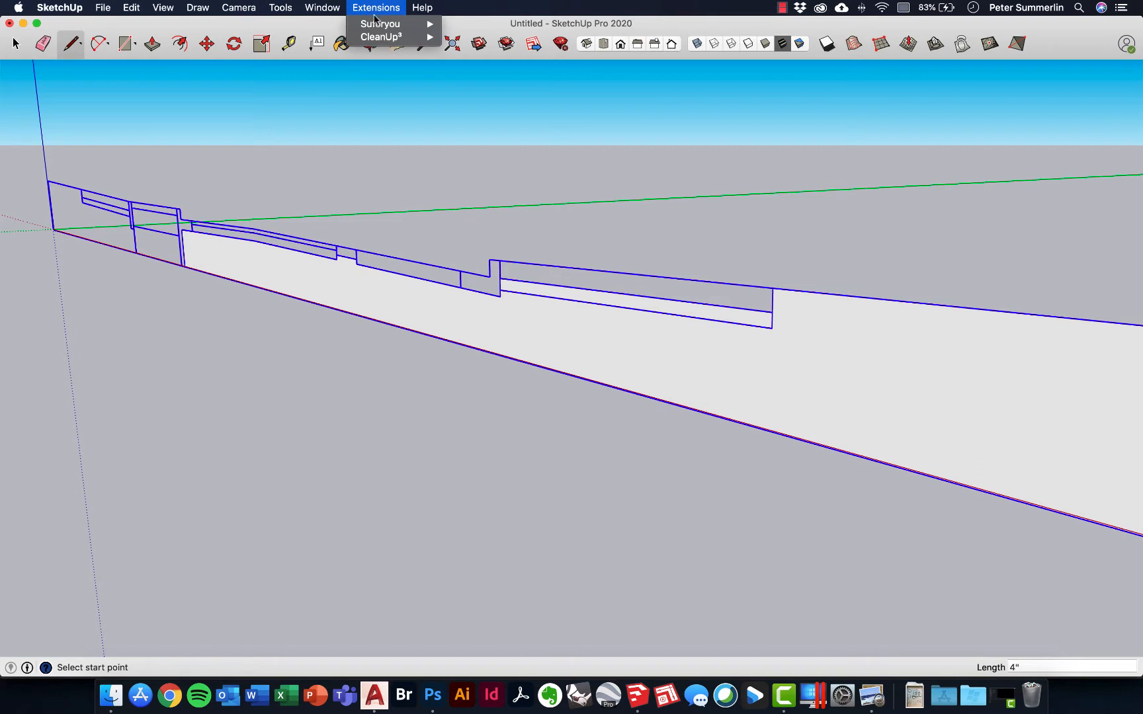
mouse_move(378, 25)
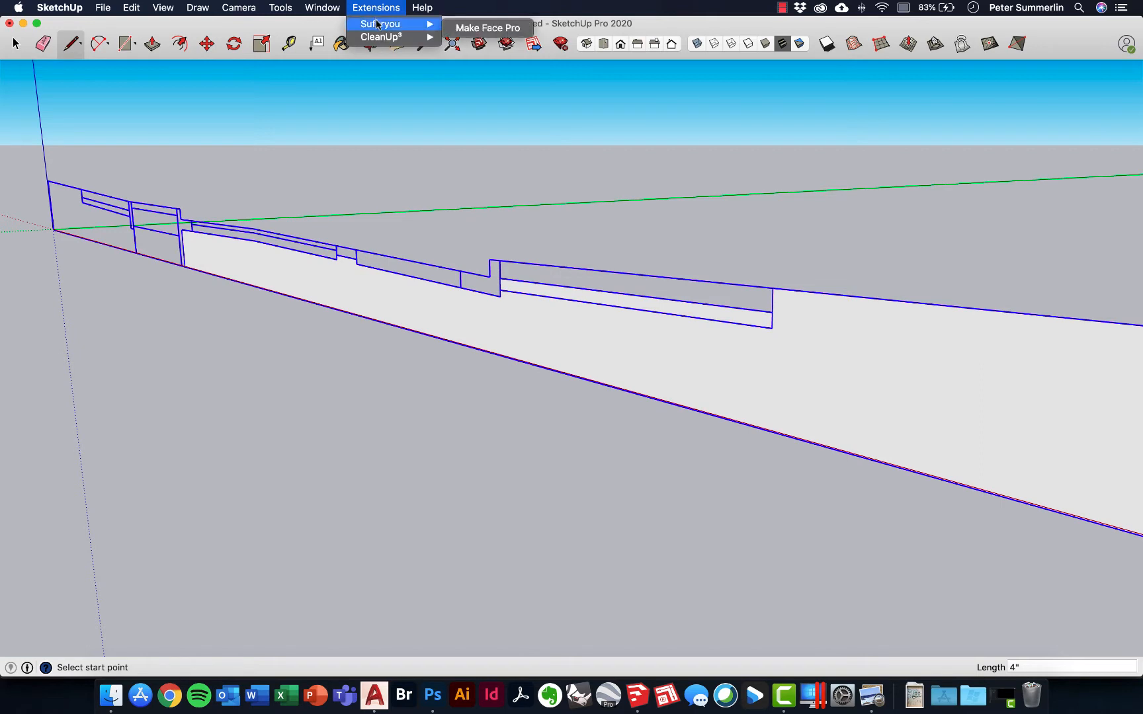
left_click(468, 29)
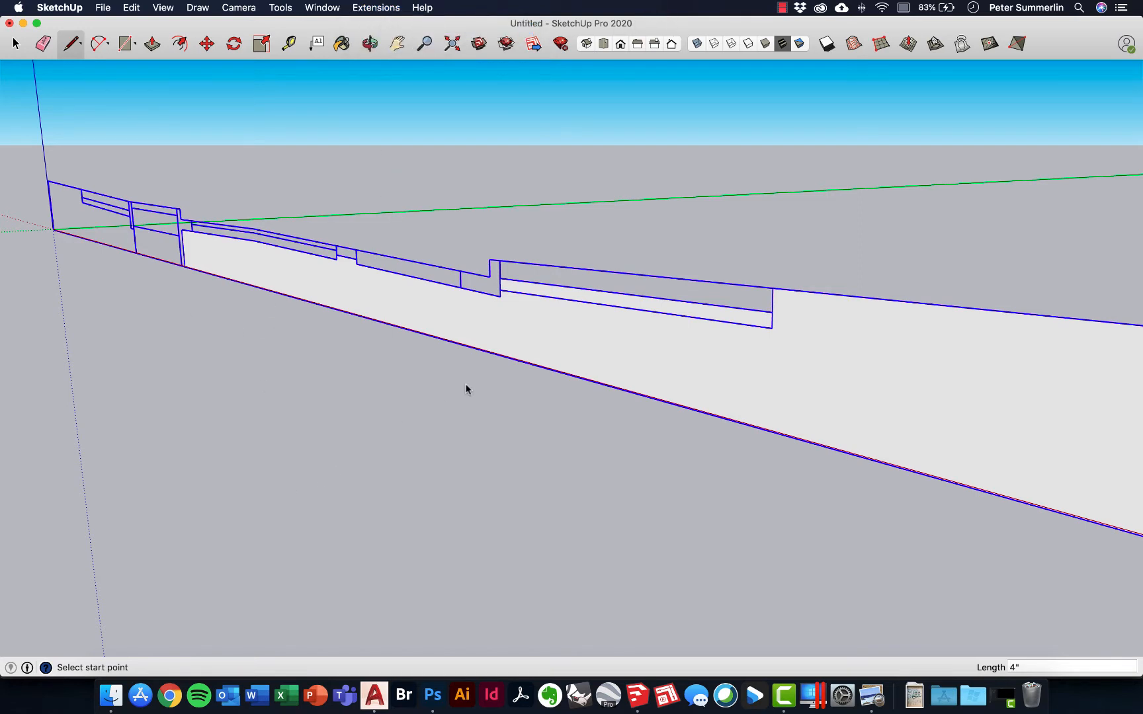
- Switch to section_perspective_01.skp and extrude the large ground face of the section about 399' back with Push/Pull
key("ctrl+Down")
left_click(749, 127)
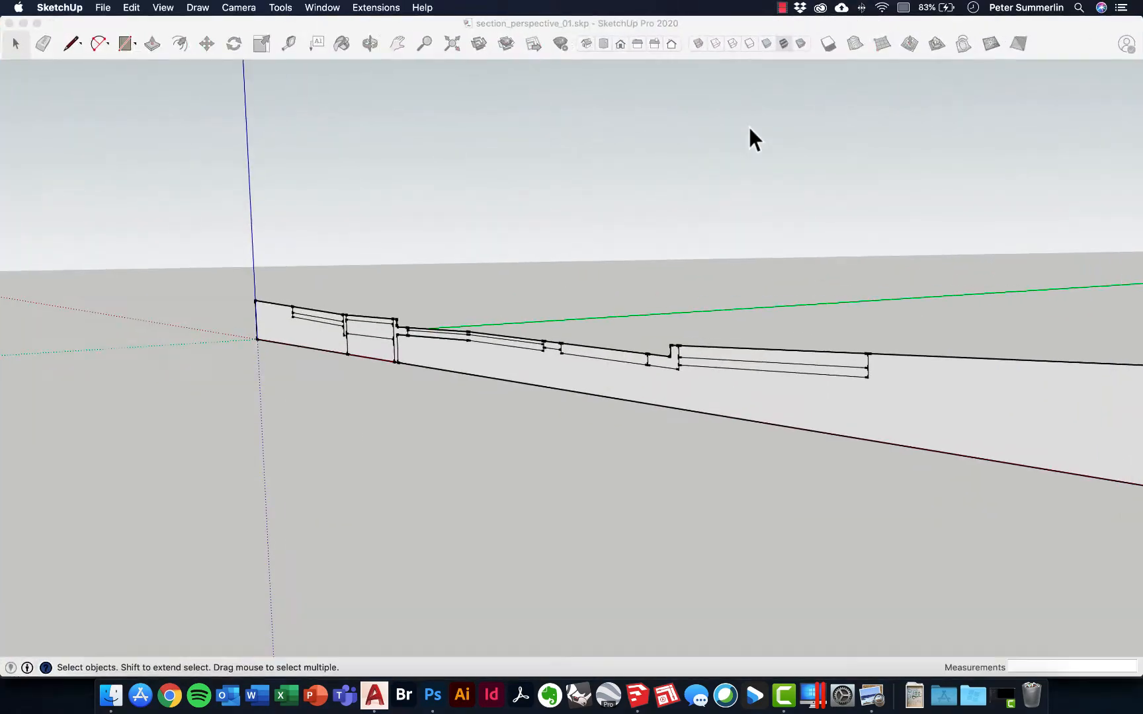
scroll(514, 225, "down", 3)
mouse_move(514, 225)
middle_mouse_down()
mouse_move(637, 227)
mouse_move(617, 318)
middle_mouse_up()
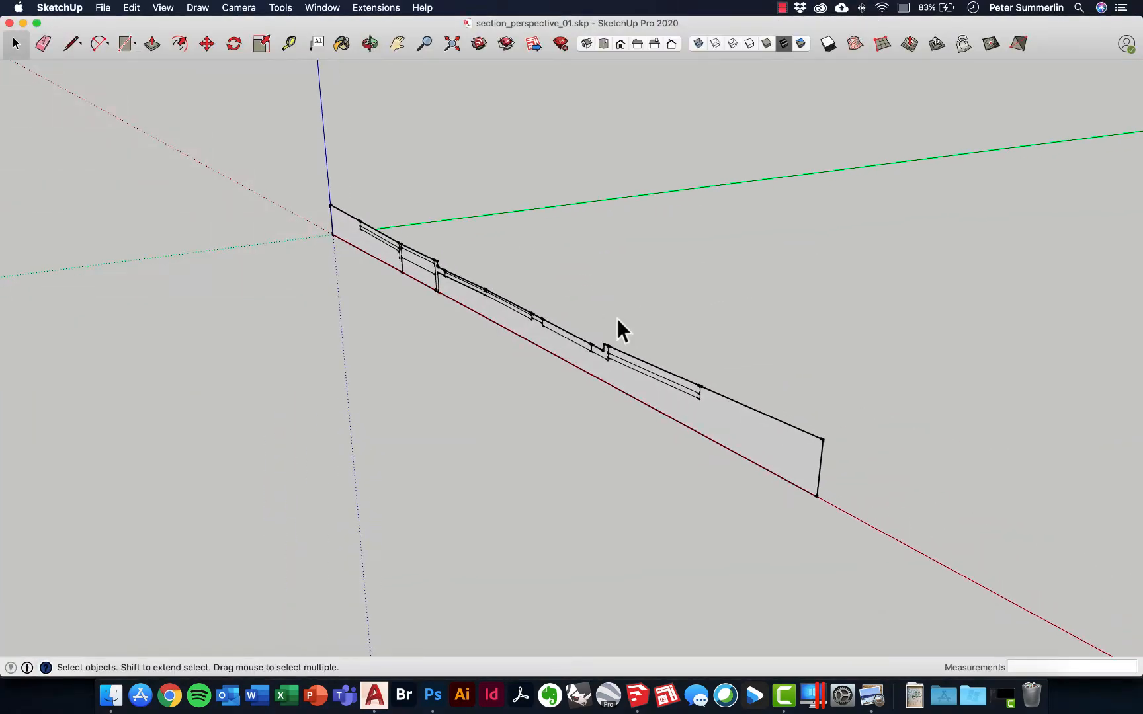
left_click(152, 44)
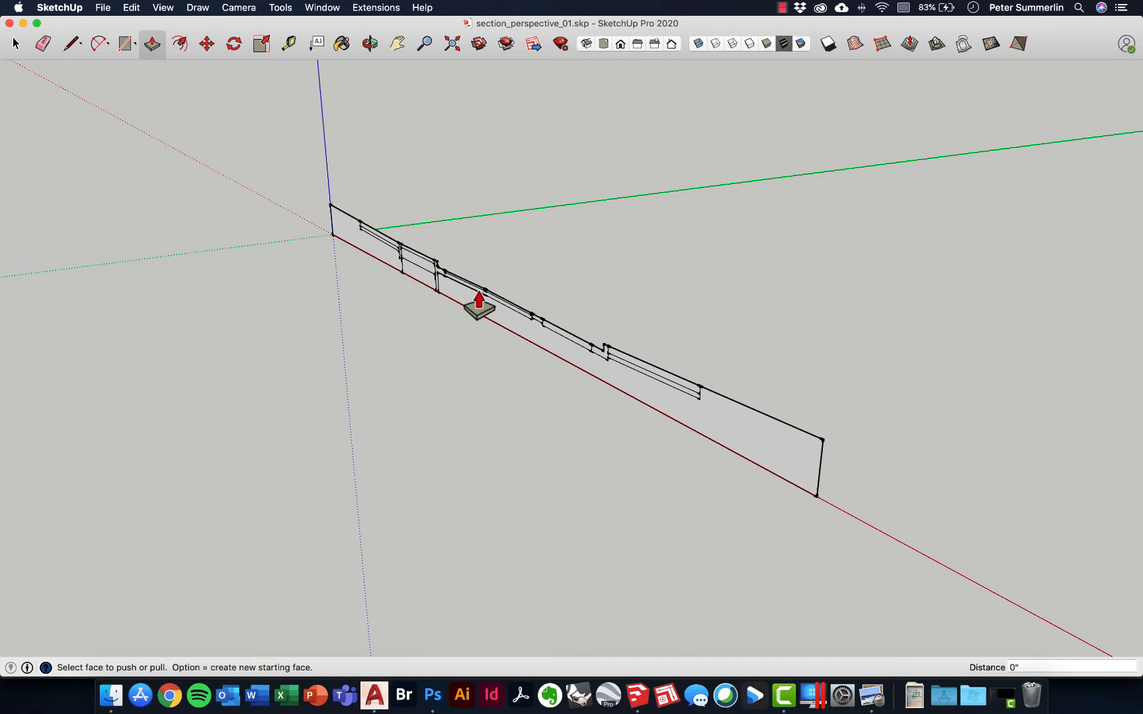
left_click(729, 459)
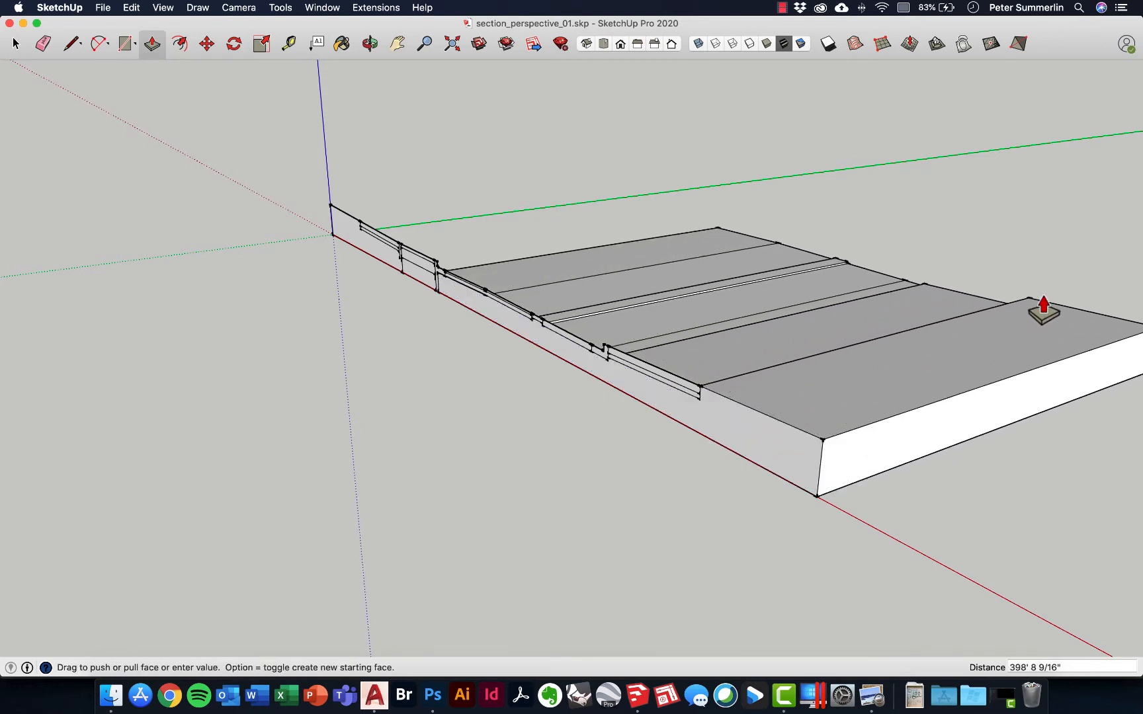
left_click(1044, 309)
- Repeat the same Push/Pull extrusion on the upper pavement layer beside the raised curb
scroll(618, 365, "up", 3)
middle_click_drag(617, 364, 701, 331)
scroll(702, 320, "up", 3)
double_click(710, 316)
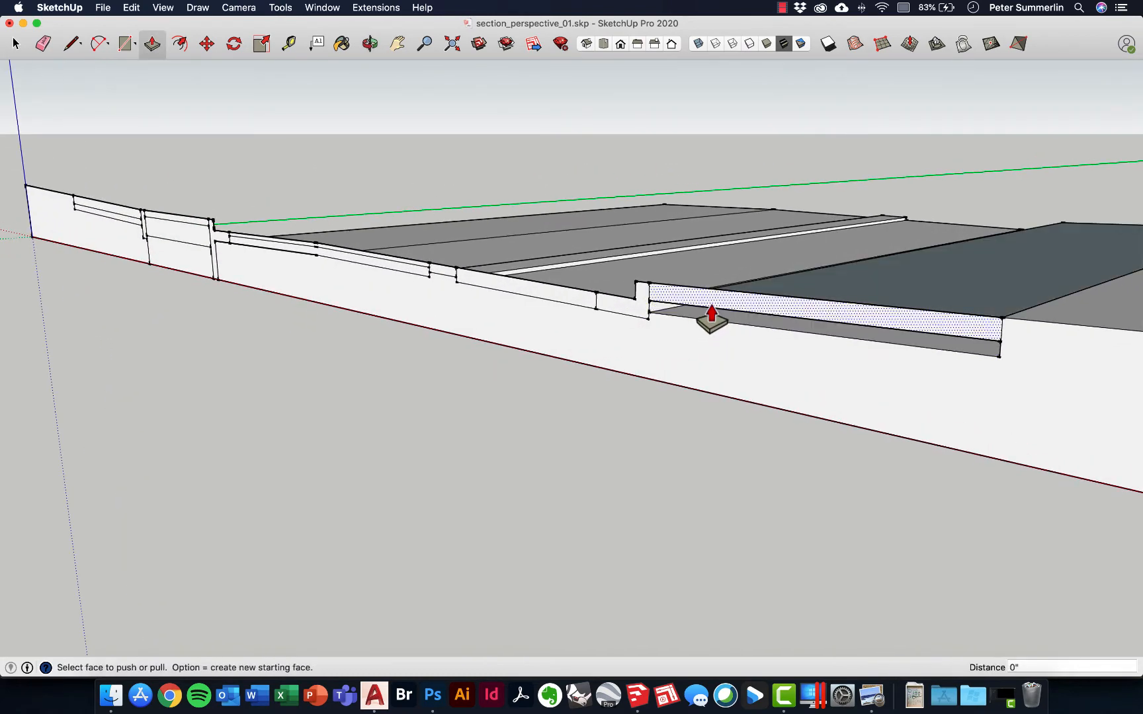
double_click(712, 305)
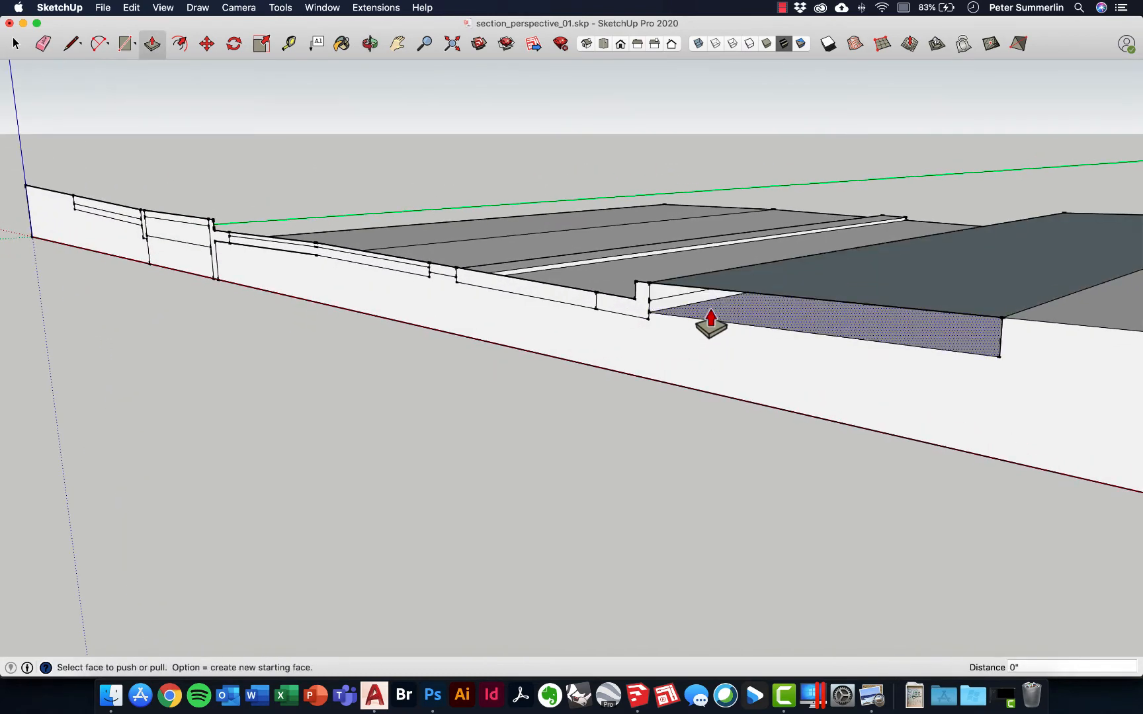
- Redraw the edge between the two pavement layers with the Line tool, from the curb to the layers' far end
left_click(77, 43)
left_click(648, 301)
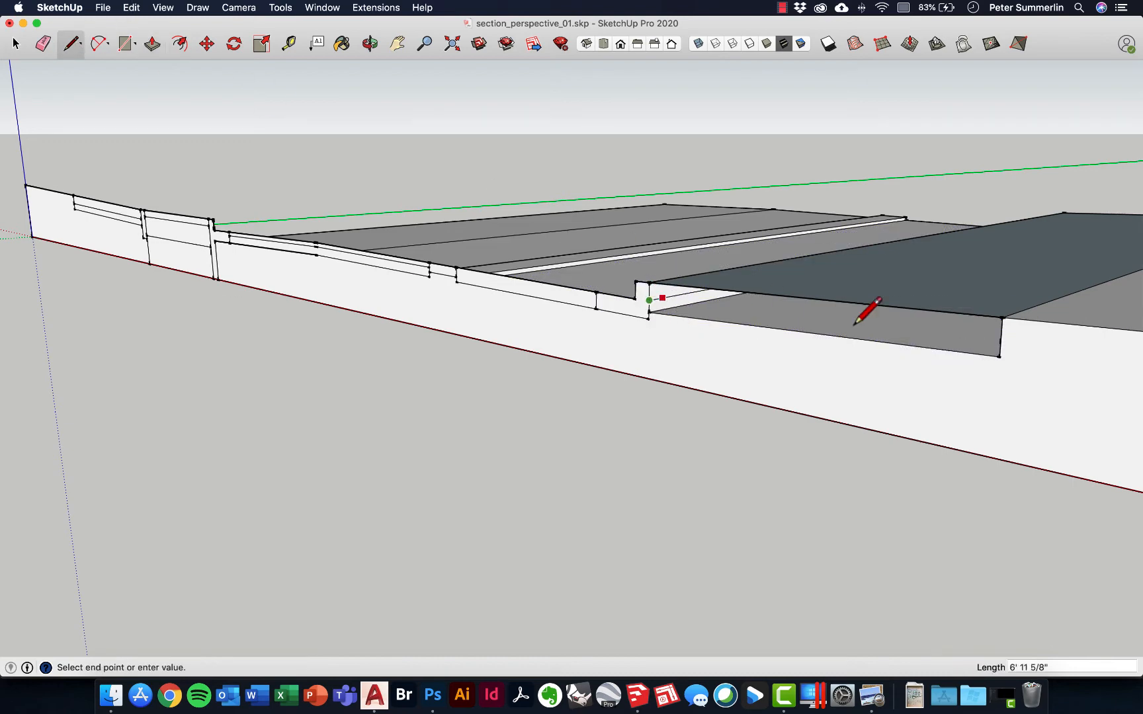
left_click(1001, 341)
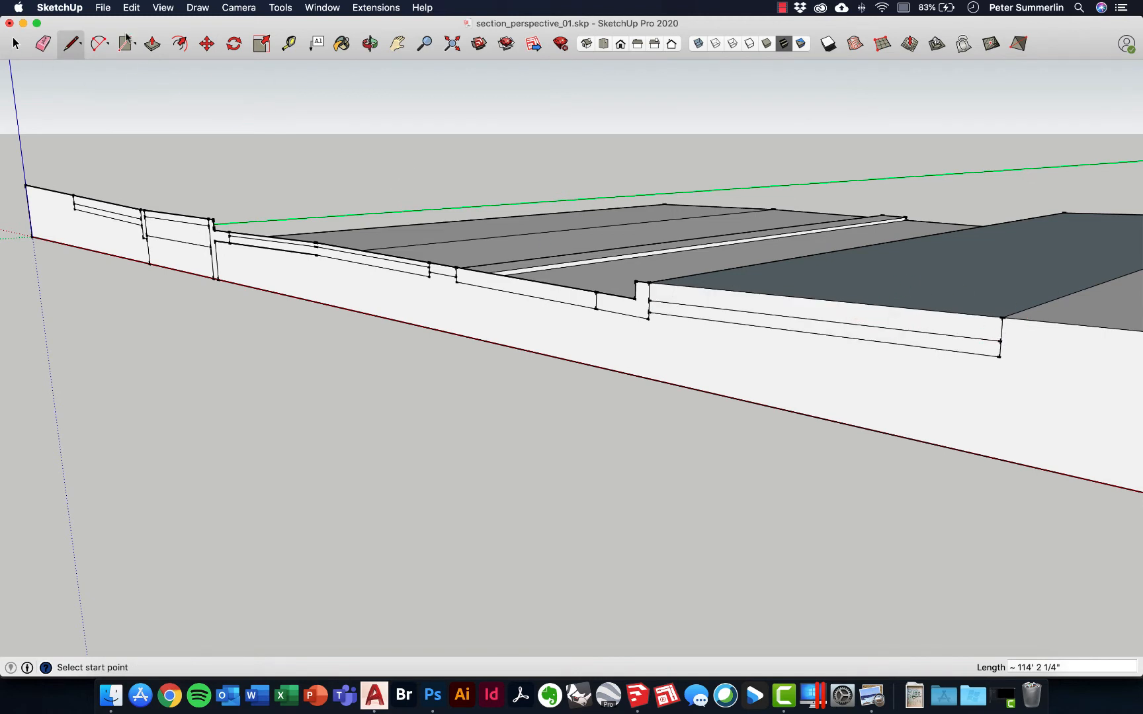
scroll(356, 271, "up", 2)
scroll(567, 277, "down", 3)
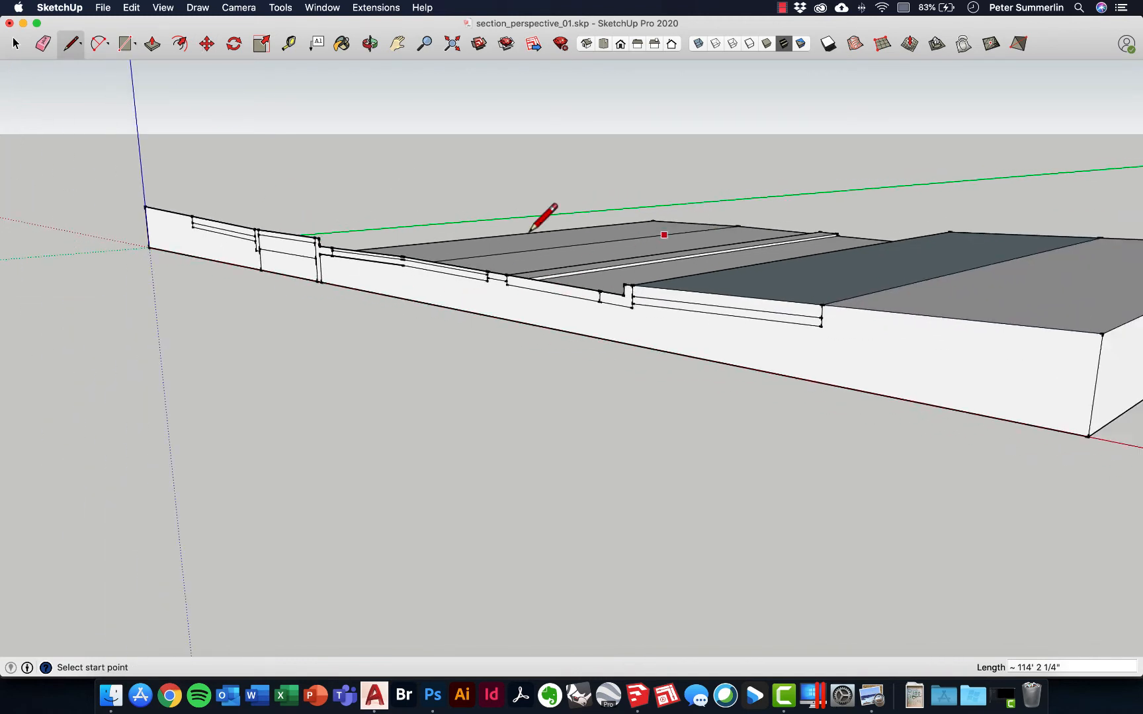
- Switch to section_perspective_02.skp and draw two parallel lines about 78' long across the wide strip next to the stepped curb
key("ctrl+Up")
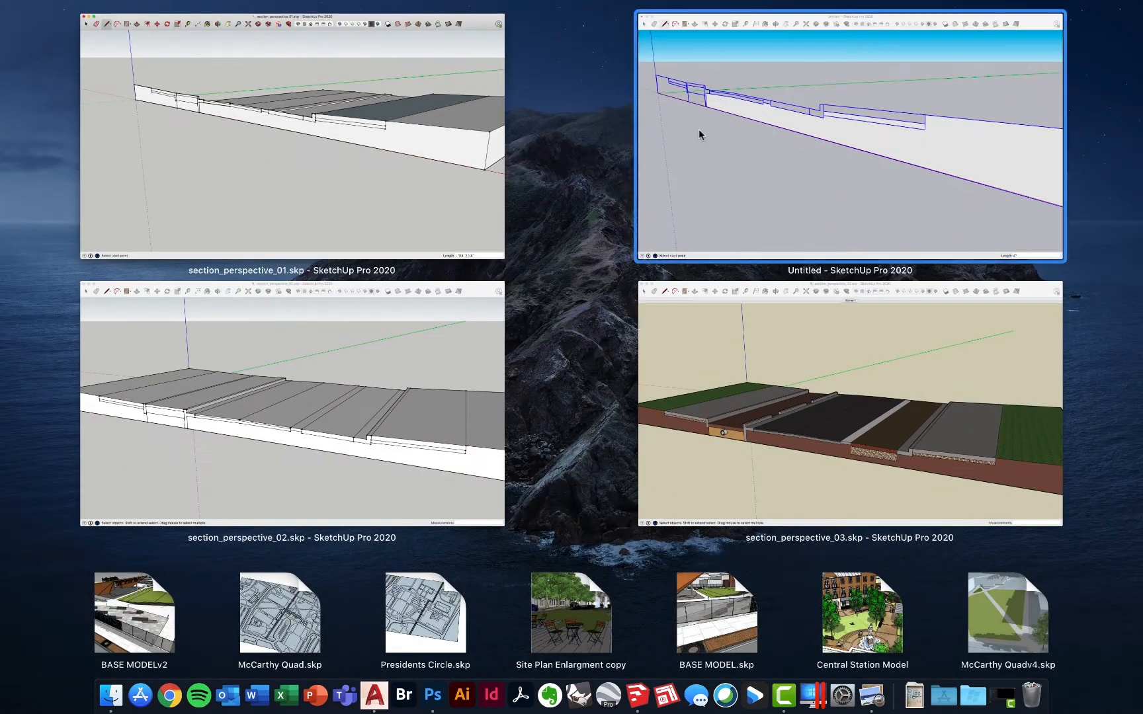
left_click(396, 376)
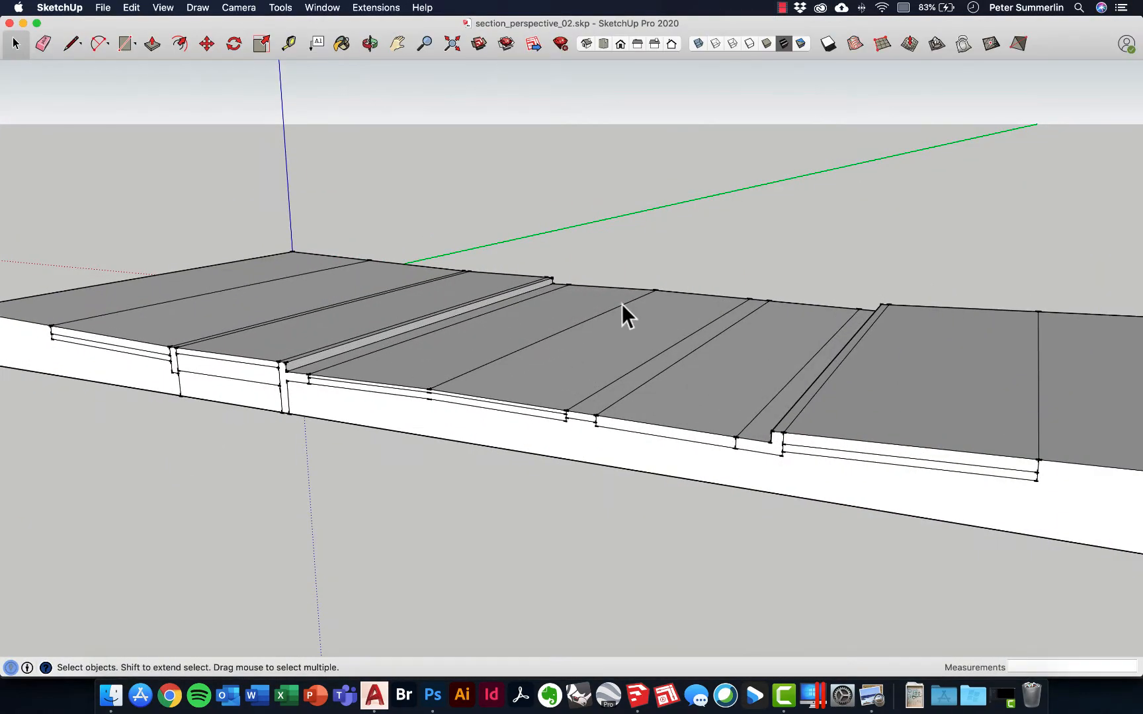
mouse_move(622, 305)
middle_mouse_down()
mouse_move(561, 301)
mouse_move(523, 313)
mouse_move(633, 316)
middle_mouse_up()
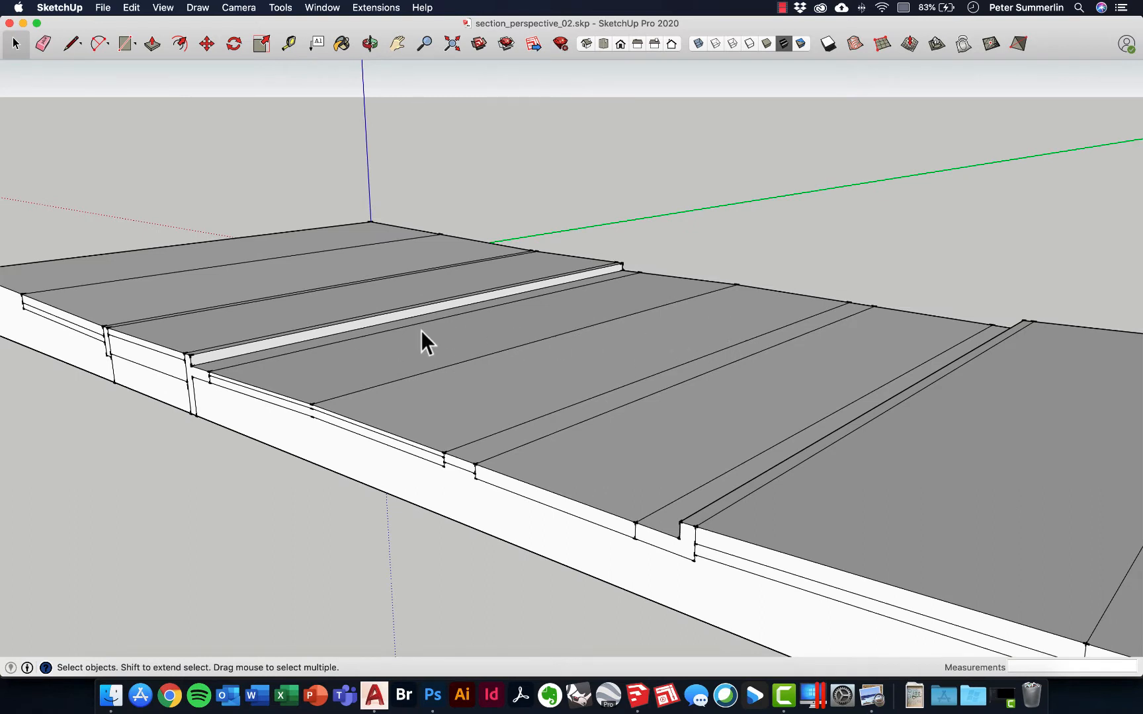
middle_click_drag(491, 299, 536, 278)
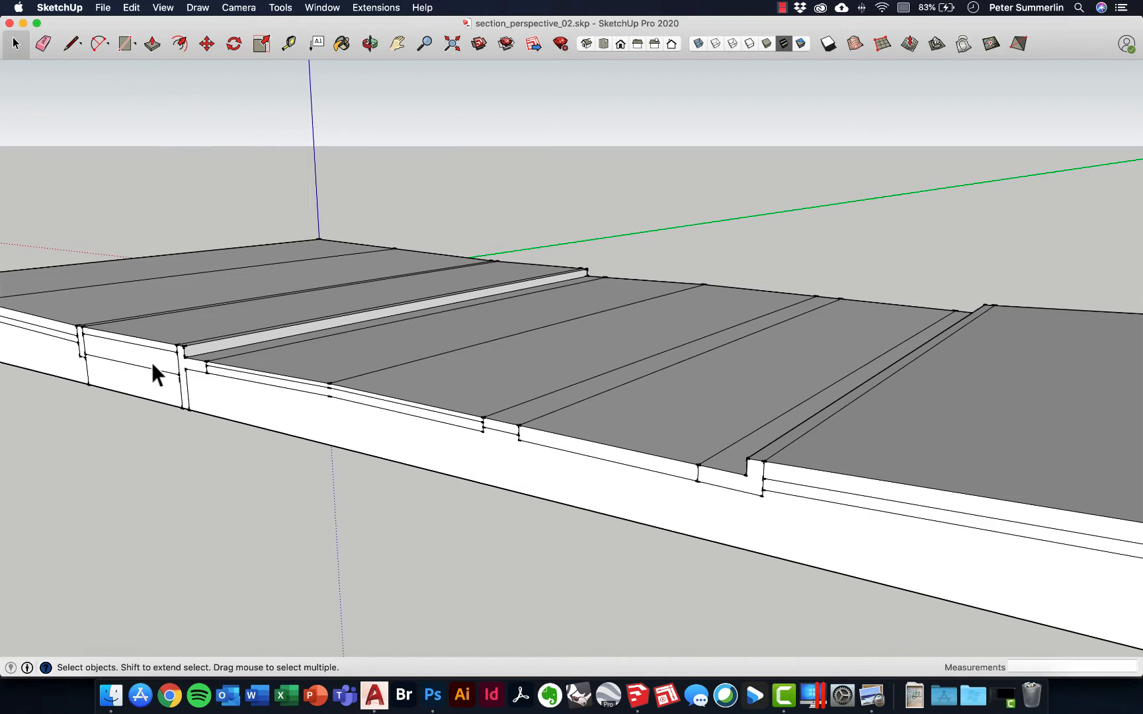
left_click(69, 47)
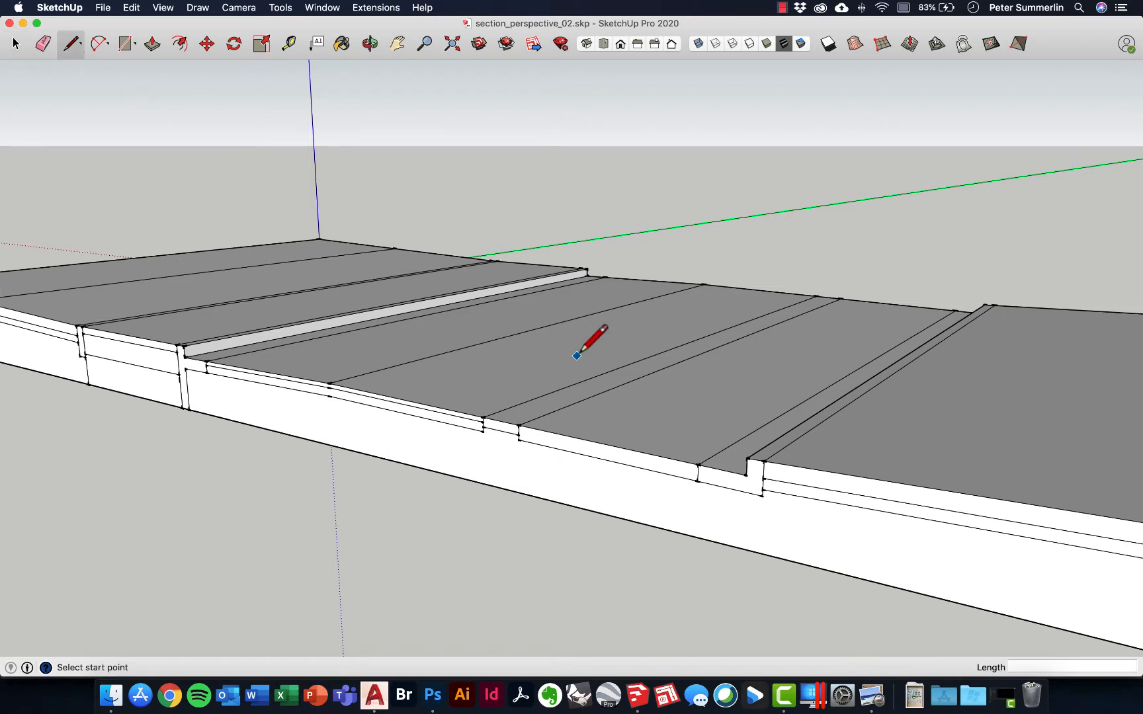
left_click(689, 358)
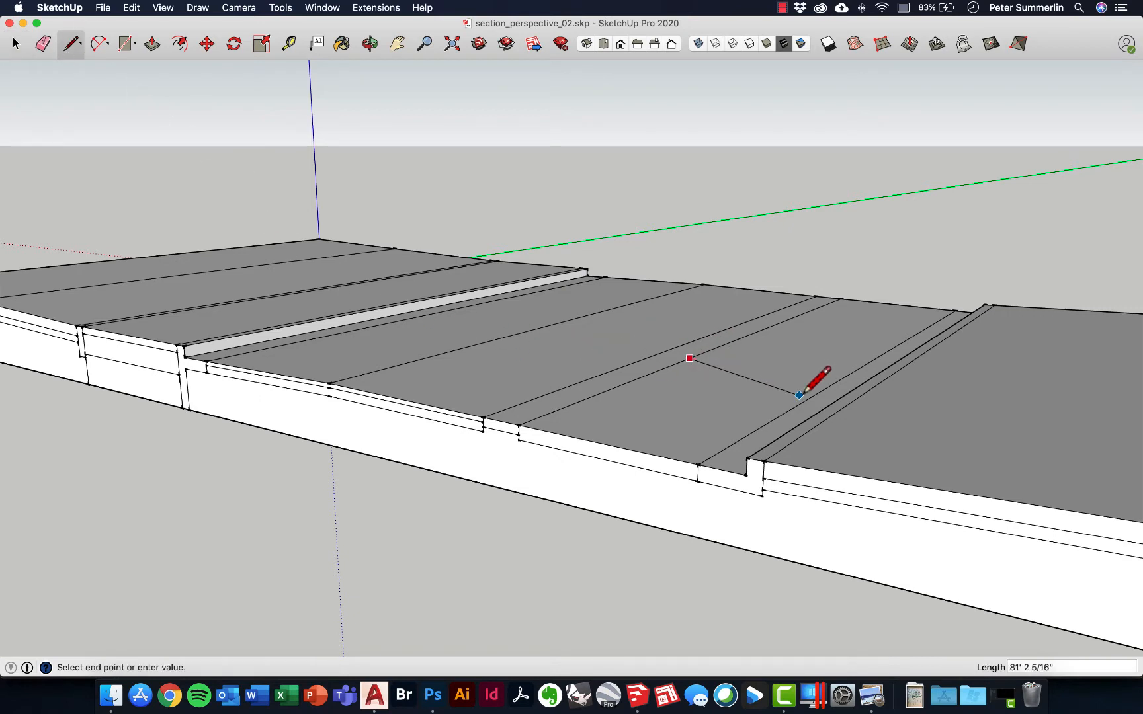
left_click(839, 380)
left_click(858, 368)
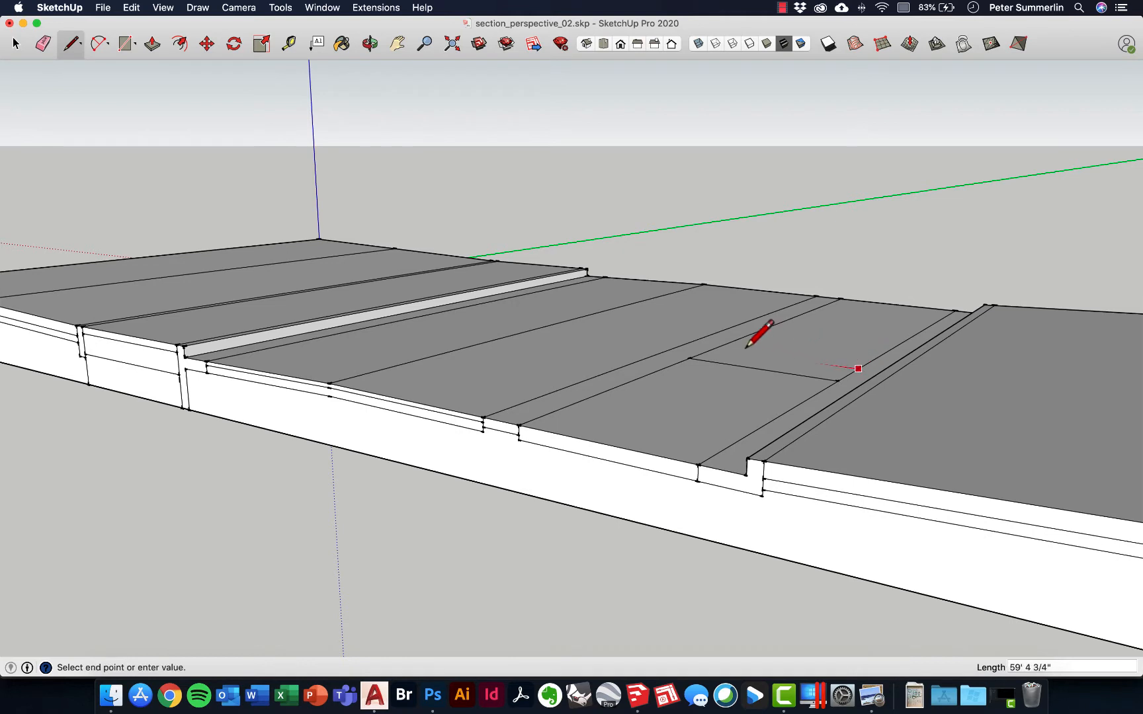
left_click(715, 347)
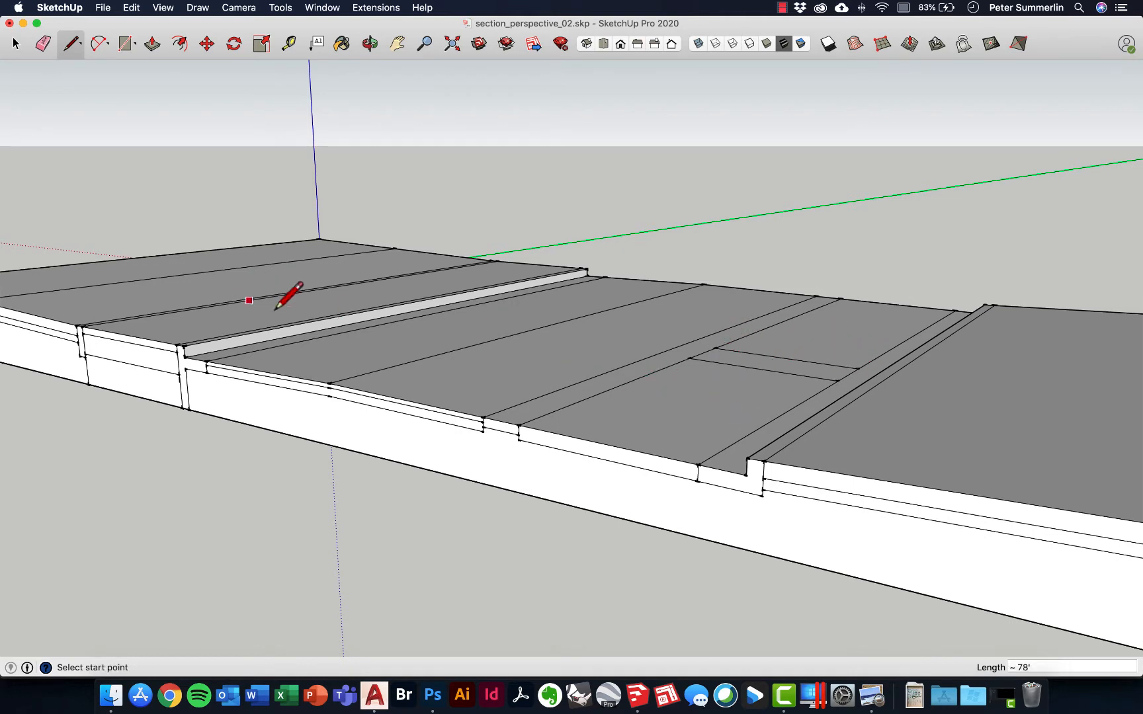
- Mark out a segment of the raised curb with two vertical lines about 6' high up its face, each continued across its top
scroll(284, 305, "up", 3)
scroll(291, 330, "up", 1)
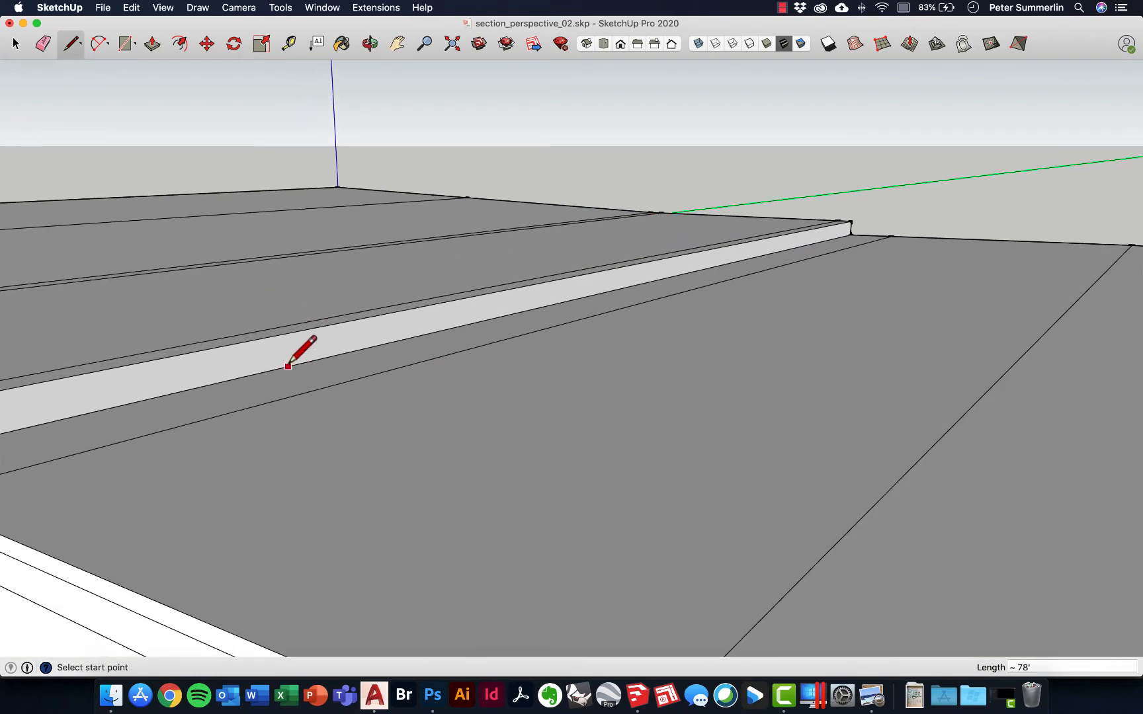
left_click(288, 366)
left_click(286, 334)
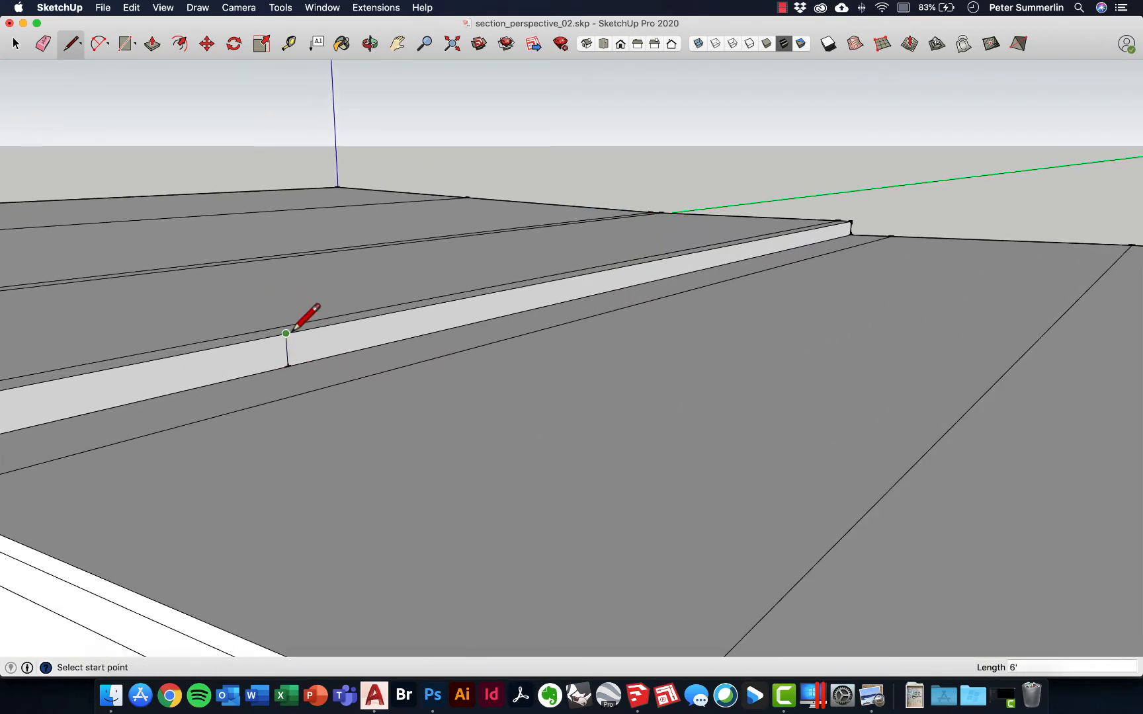
left_click(285, 333)
left_click(265, 330)
left_click(419, 335)
double_click(419, 308)
left_click(397, 305)
- Push the marked curb segment back through the curb's width to cut an opening, and erase the edge left behind it
left_click(152, 44)
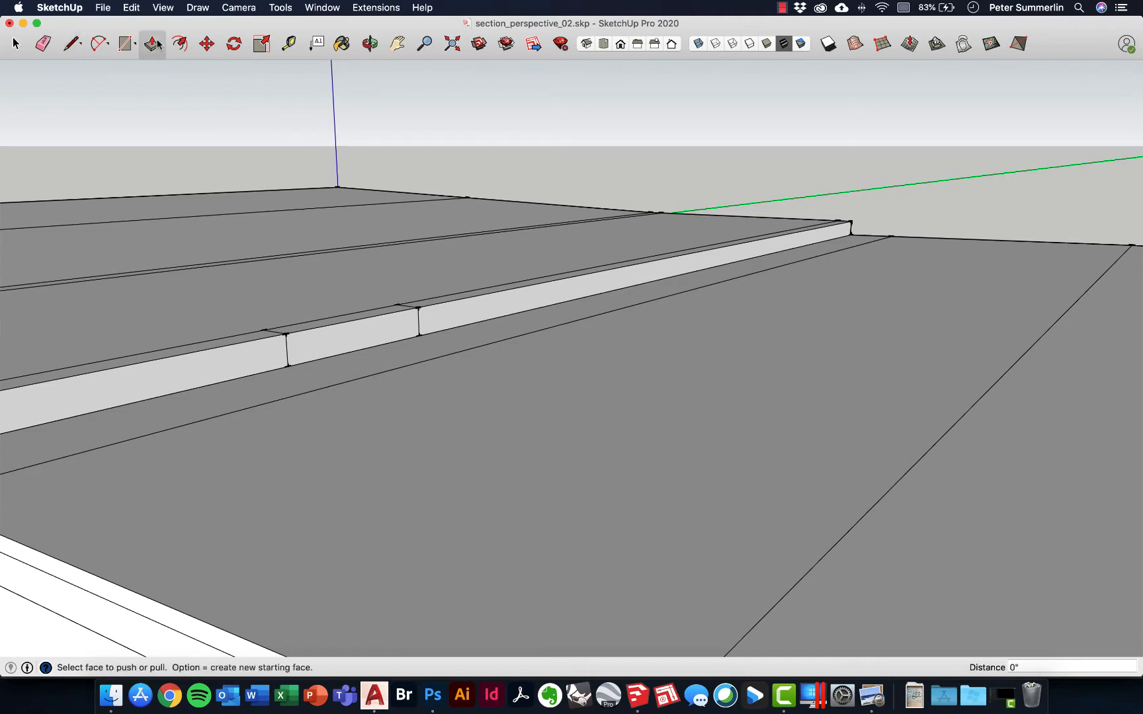
left_click(370, 331)
left_click(398, 305)
left_click(76, 48)
left_click(44, 44)
left_click(332, 318)
middle_click_drag(333, 320, 493, 378)
scroll(493, 377, "down", 2)
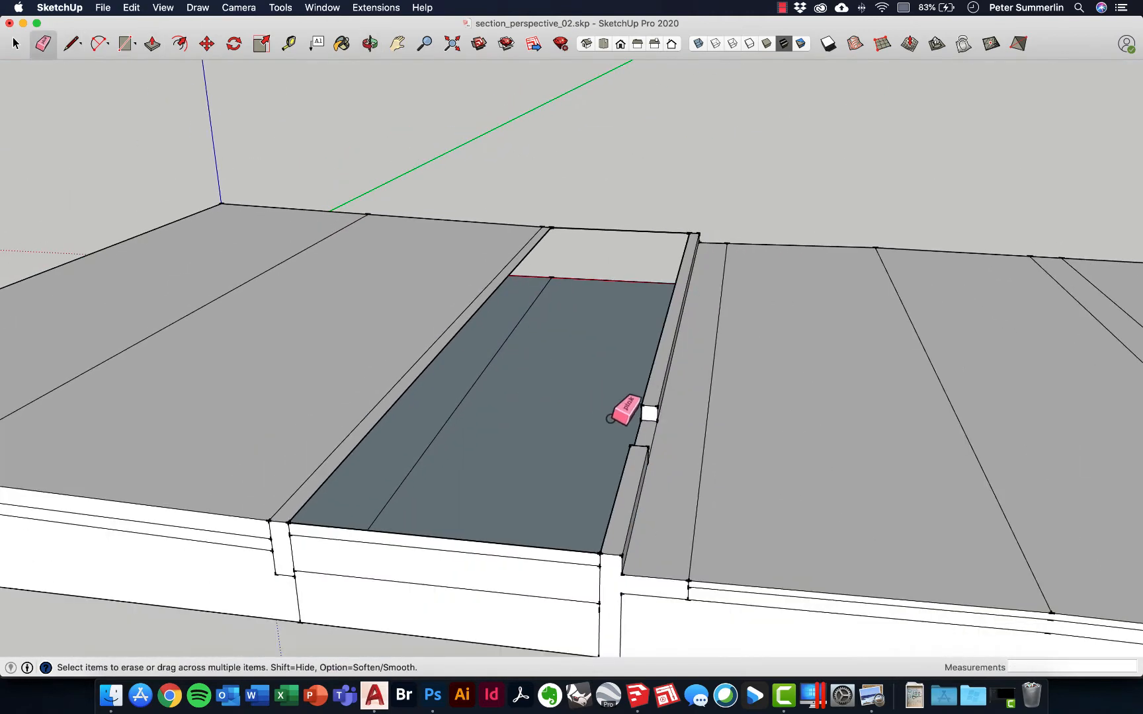
scroll(610, 418, "up", 1)
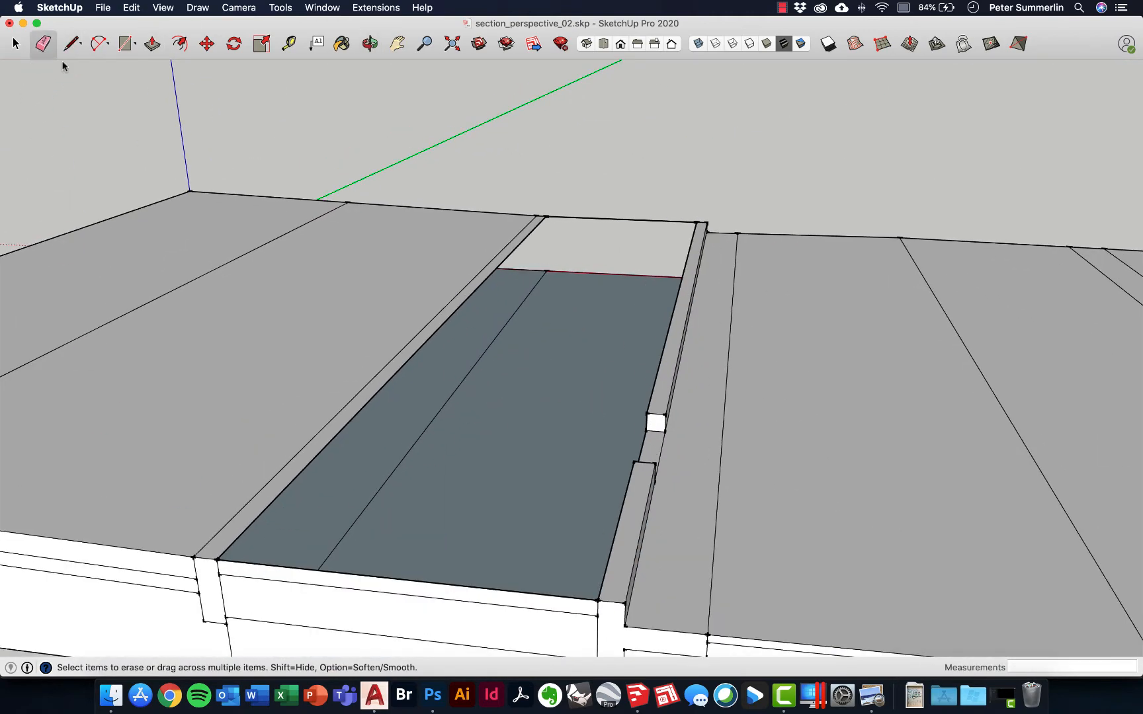
- Draw the missing edges along the recessed bed's opposite curb and back end with the Line tool, about 4' deep, to close the inner faces
left_click(72, 43)
left_click(218, 560)
left_click(561, 205)
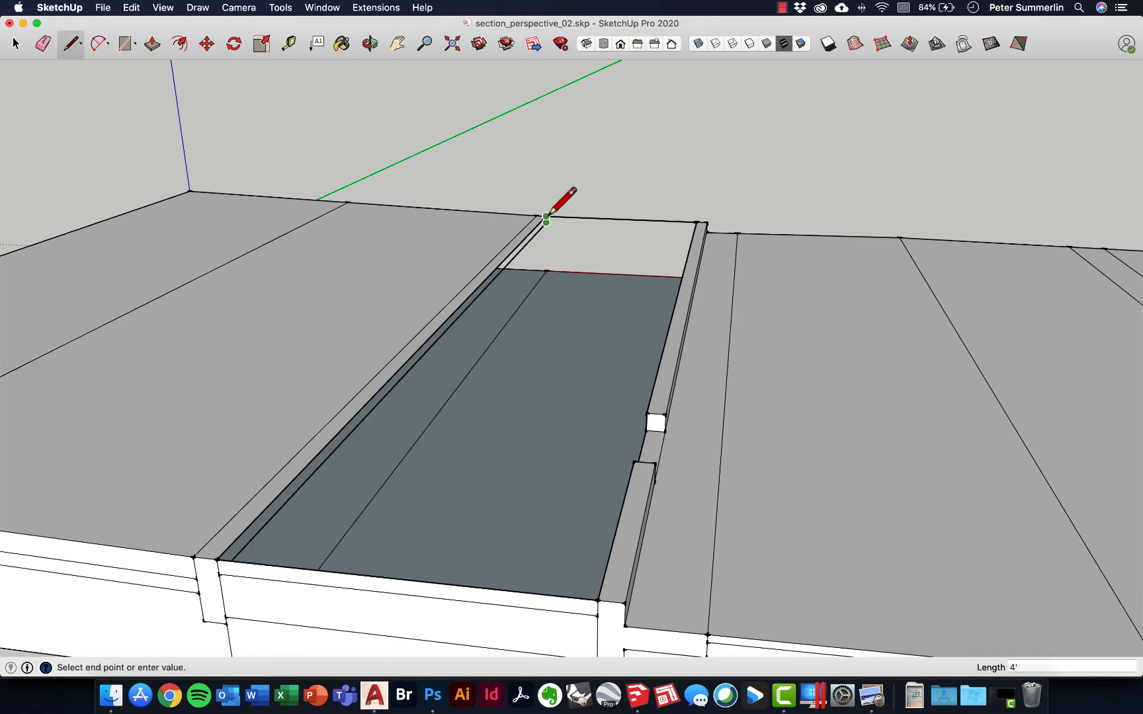
scroll(559, 205, "up", 3)
left_click(1007, 222)
scroll(681, 343, "down", 5)
middle_click_drag(664, 414, 704, 378)
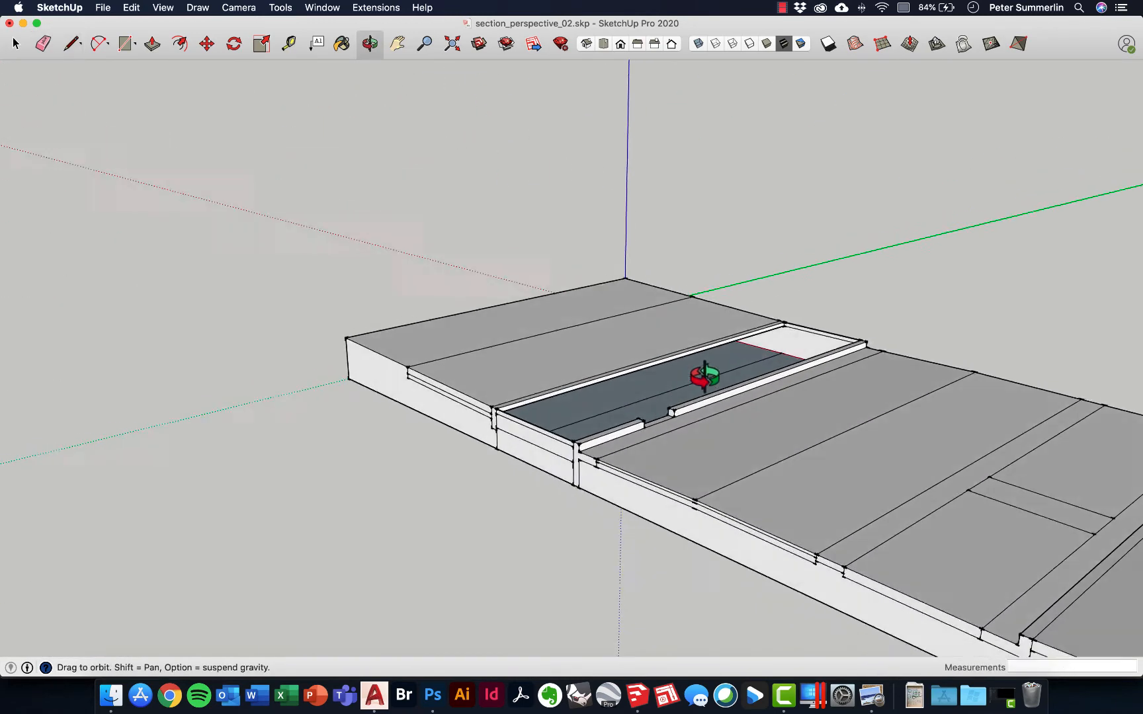
scroll(829, 367, "up", 5)
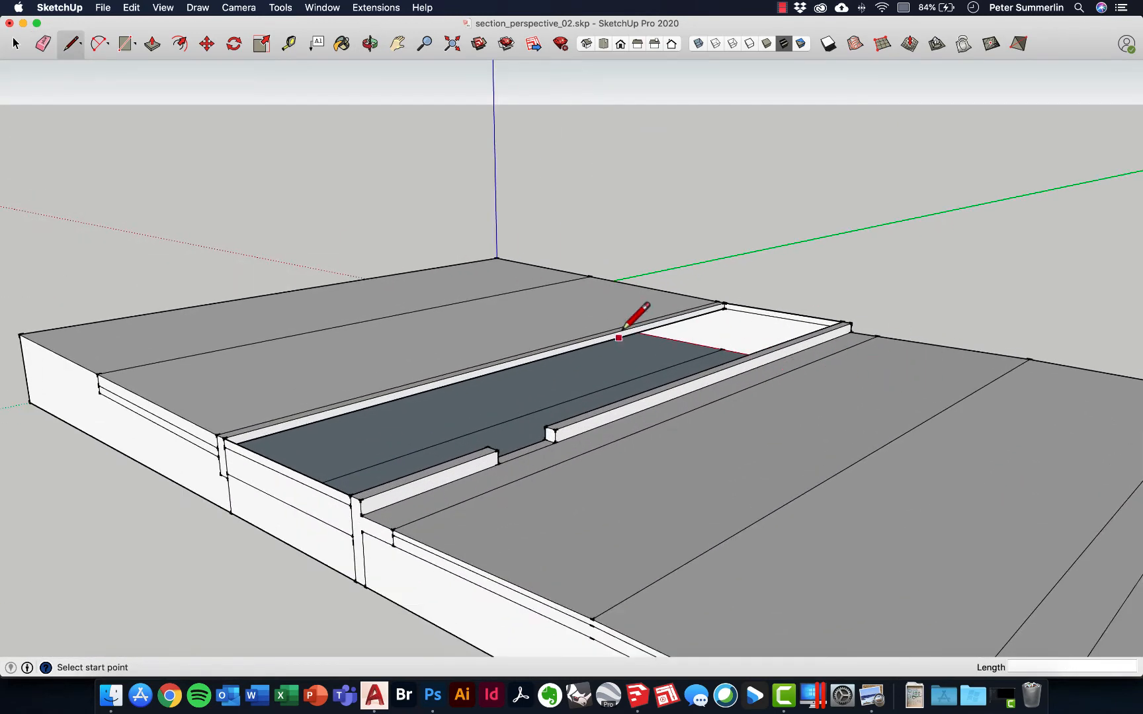
scroll(793, 370, "down", 4)
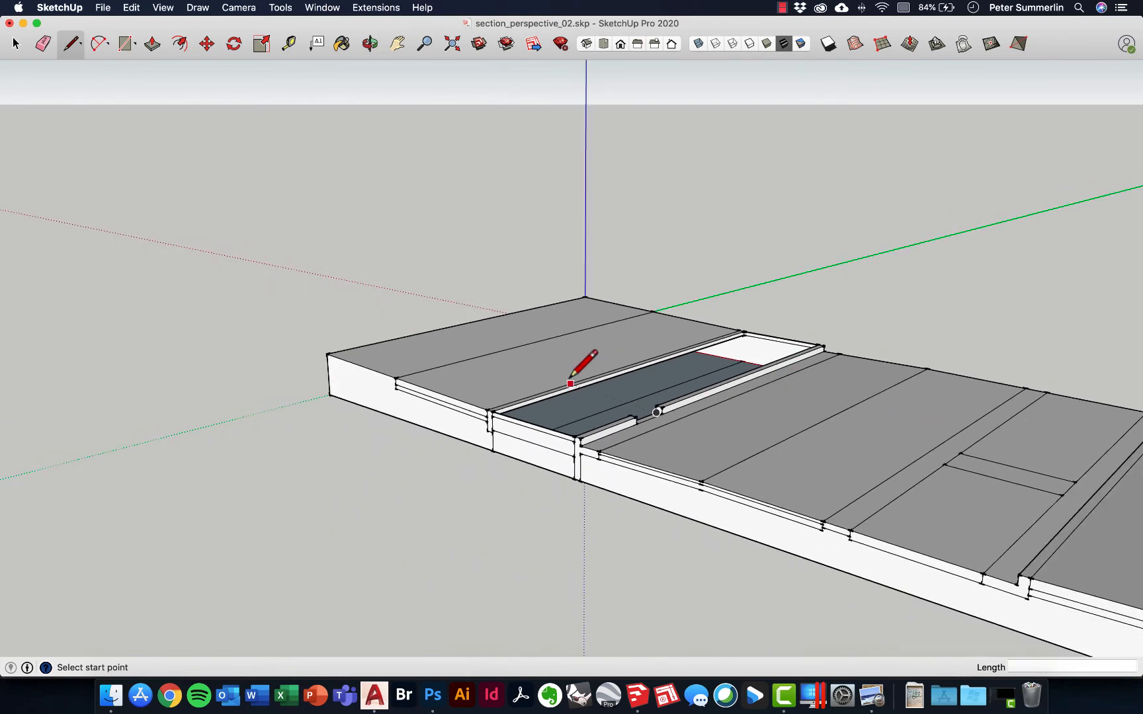
scroll(582, 374, "up", 2)
scroll(583, 381, "up", 1)
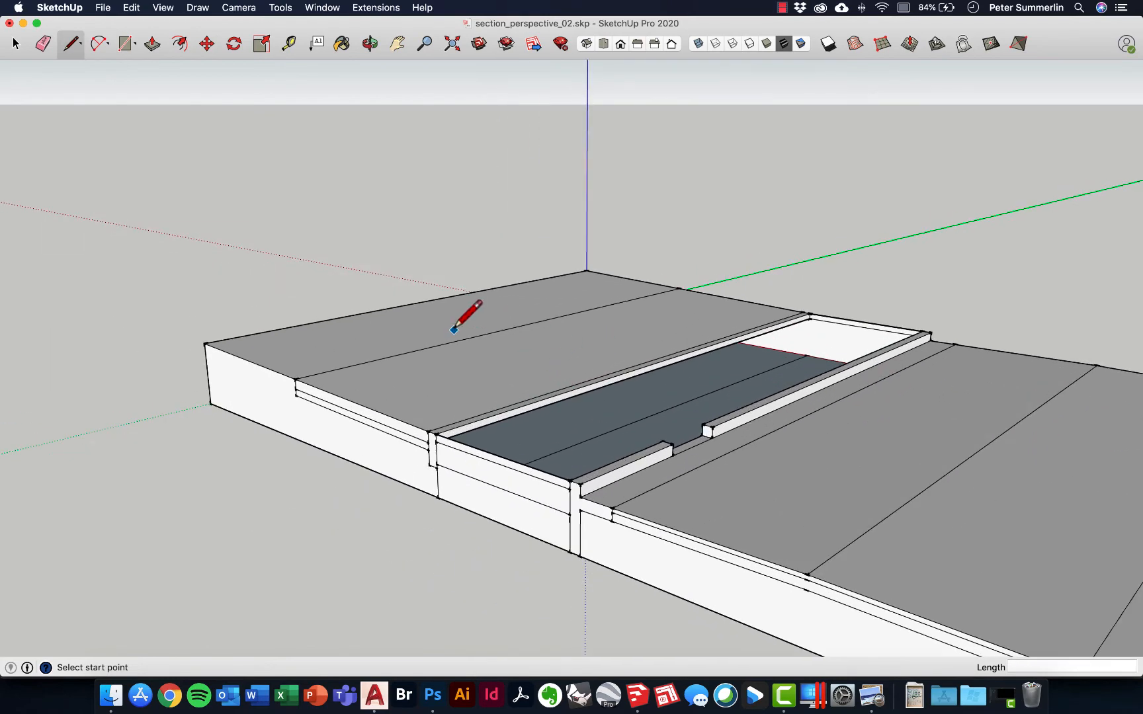
scroll(728, 361, "down", 3)
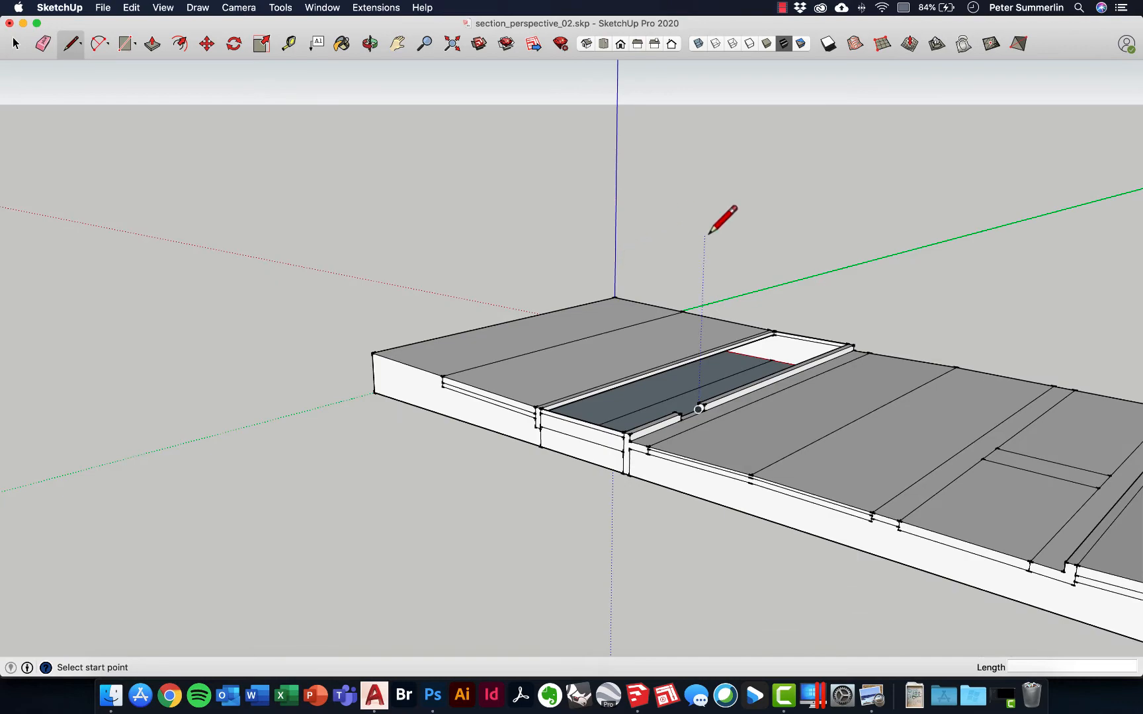
- Switch to section_perspective_03.skp and examine the textured section's pavement layers, curb openings, planting strips and pipe from several angles
key("ctrl+Down")
left_click(496, 355)
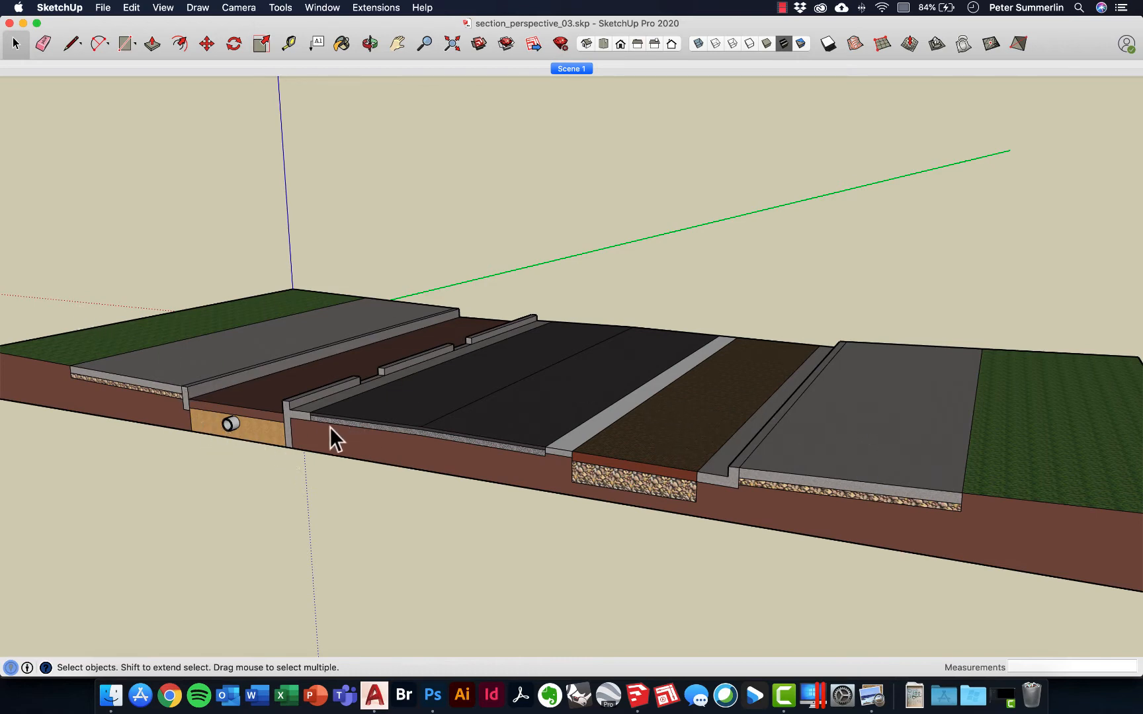
scroll(372, 331, "down", 5)
middle_click_drag(357, 334, 262, 366)
scroll(314, 357, "up", 6)
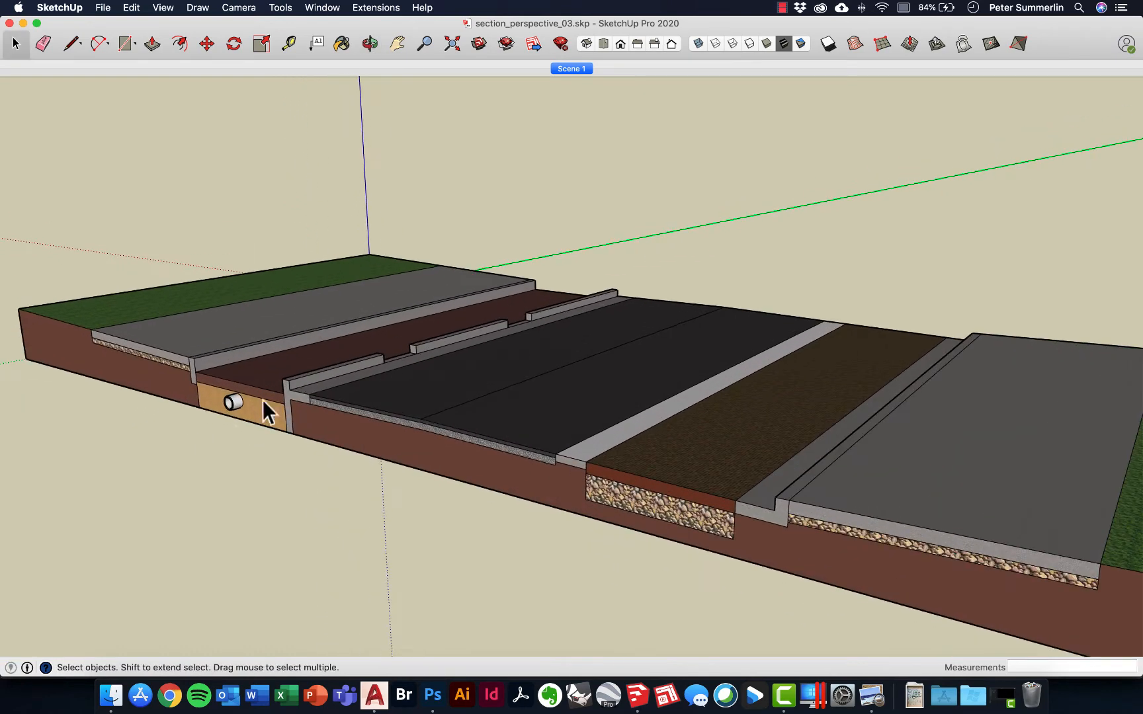
scroll(240, 413, "down", 2)
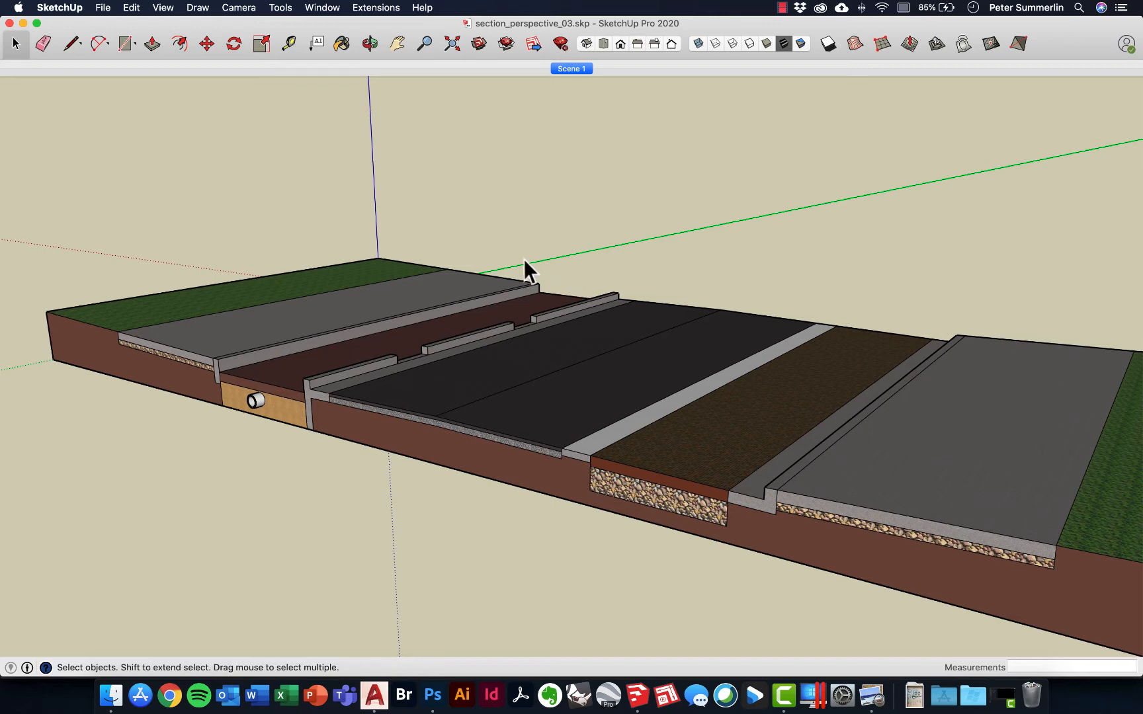
middle_click_drag(524, 259, 481, 333)
middle_click_drag(626, 371, 550, 361, "shift")
scroll(390, 315, "up", 1)
scroll(390, 314, "down", 2)
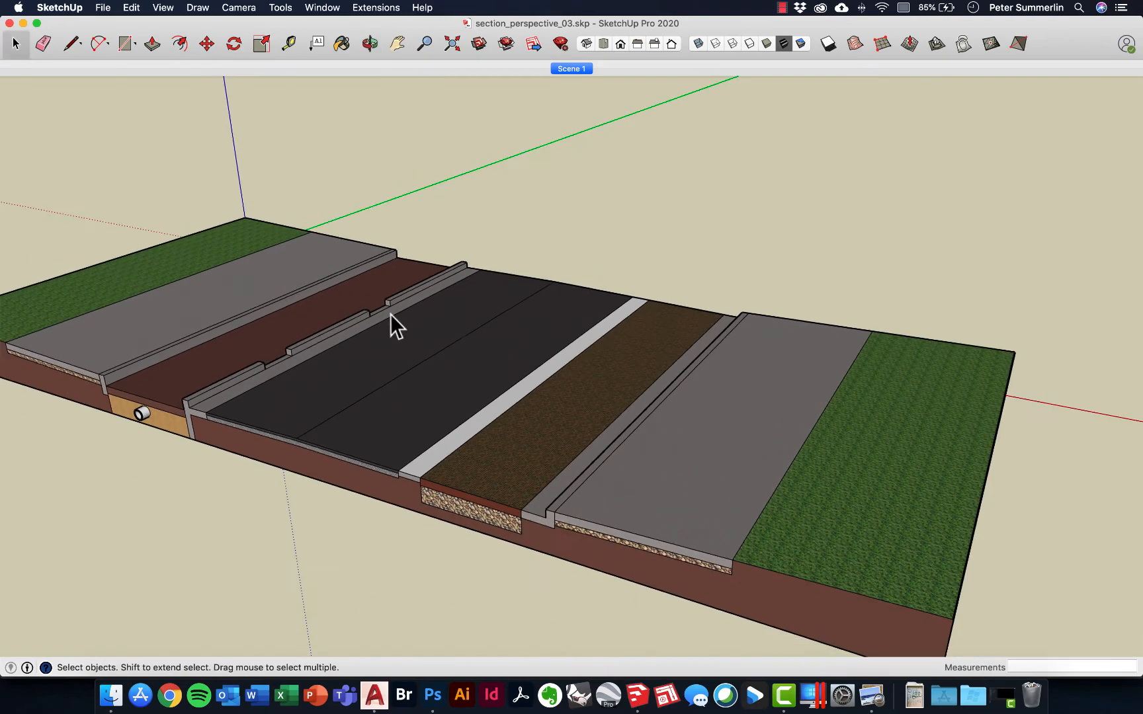
scroll(391, 314, "down", 3)
middle_click_drag(390, 314, 530, 224)
scroll(612, 301, "up", 3)
scroll(612, 301, "down", 1)
scroll(503, 268, "up", 2)
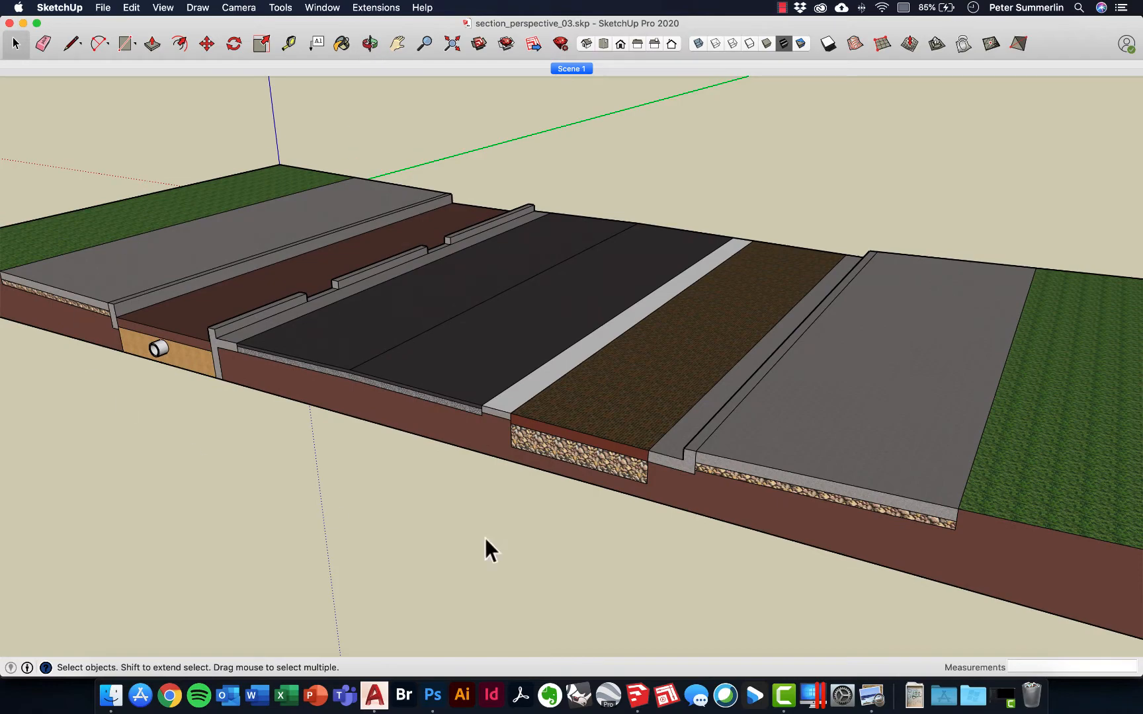
middle_click_drag(532, 283, 536, 321)
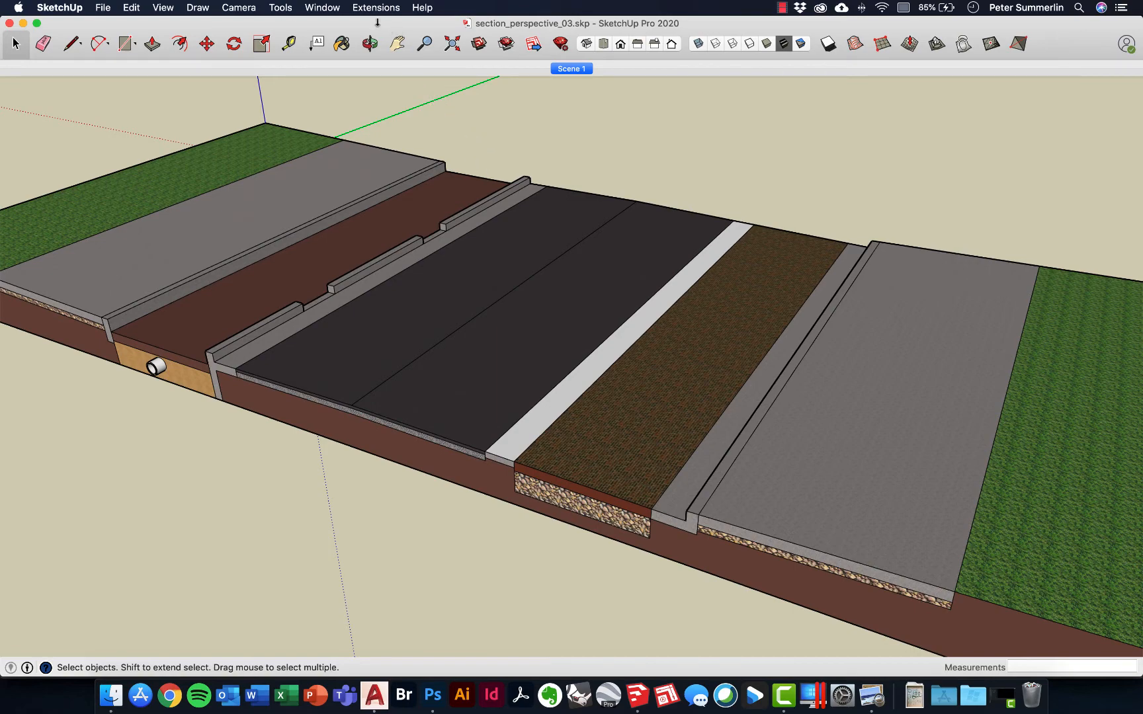
- Preview the section model in the Photo Modeling Dashed style and restore the 00 Default Colors style
left_click(327, 9)
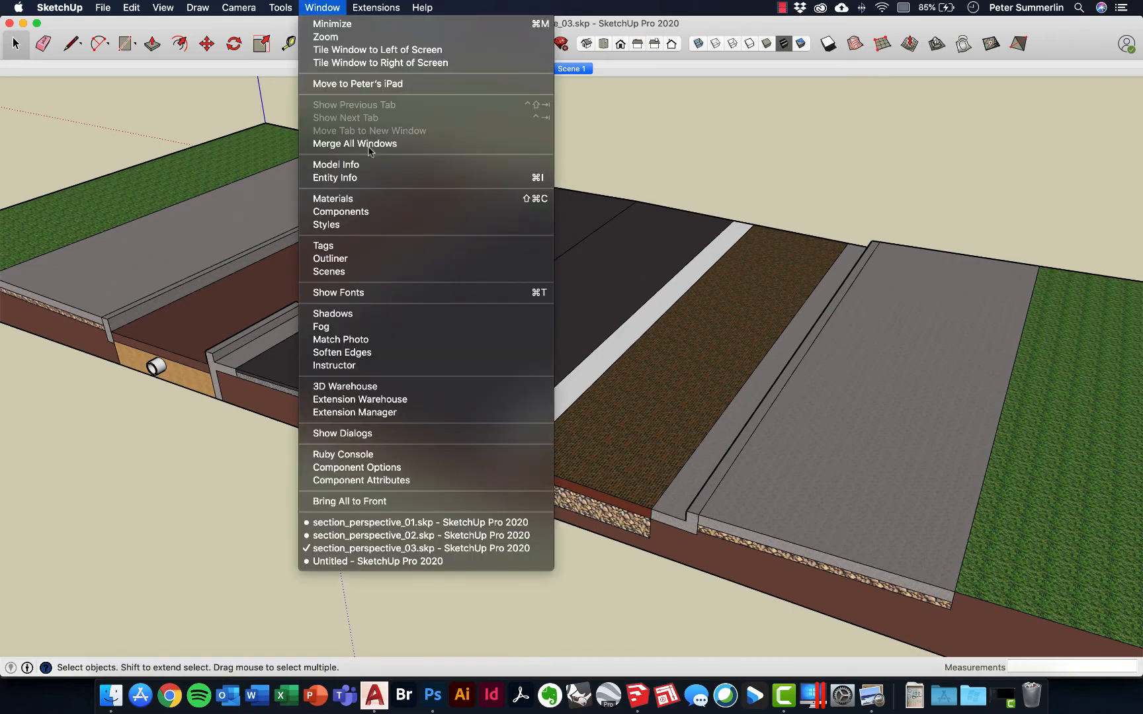
left_click(368, 225)
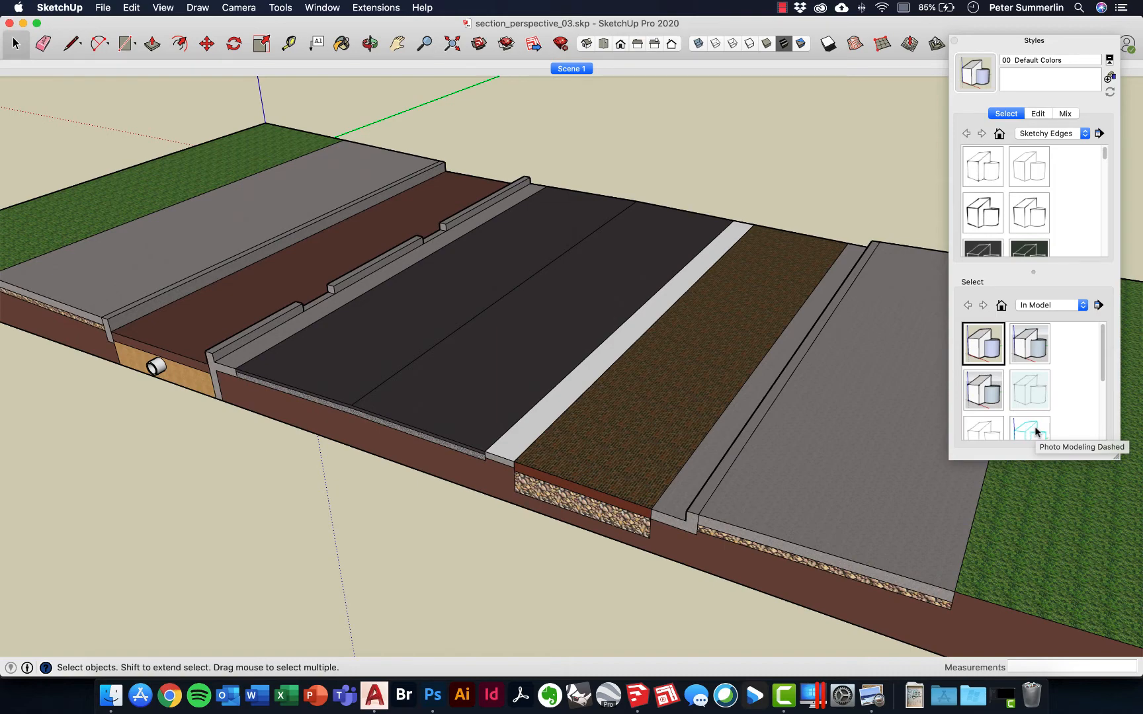
left_click(1035, 429)
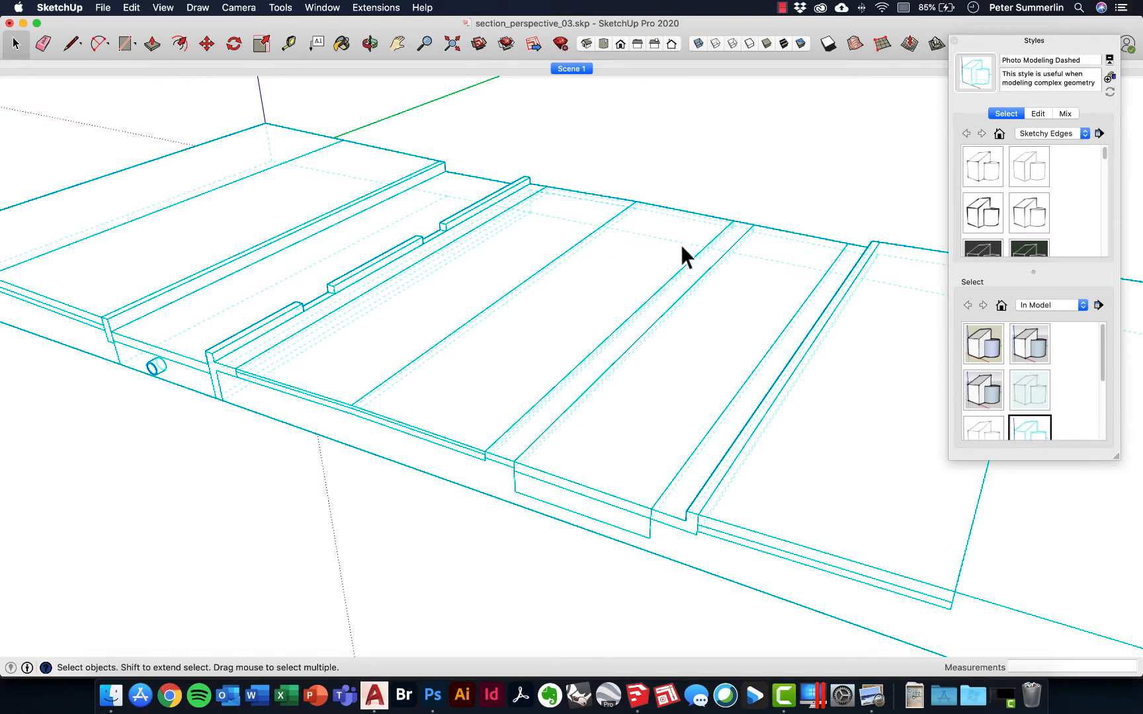
left_click(984, 346)
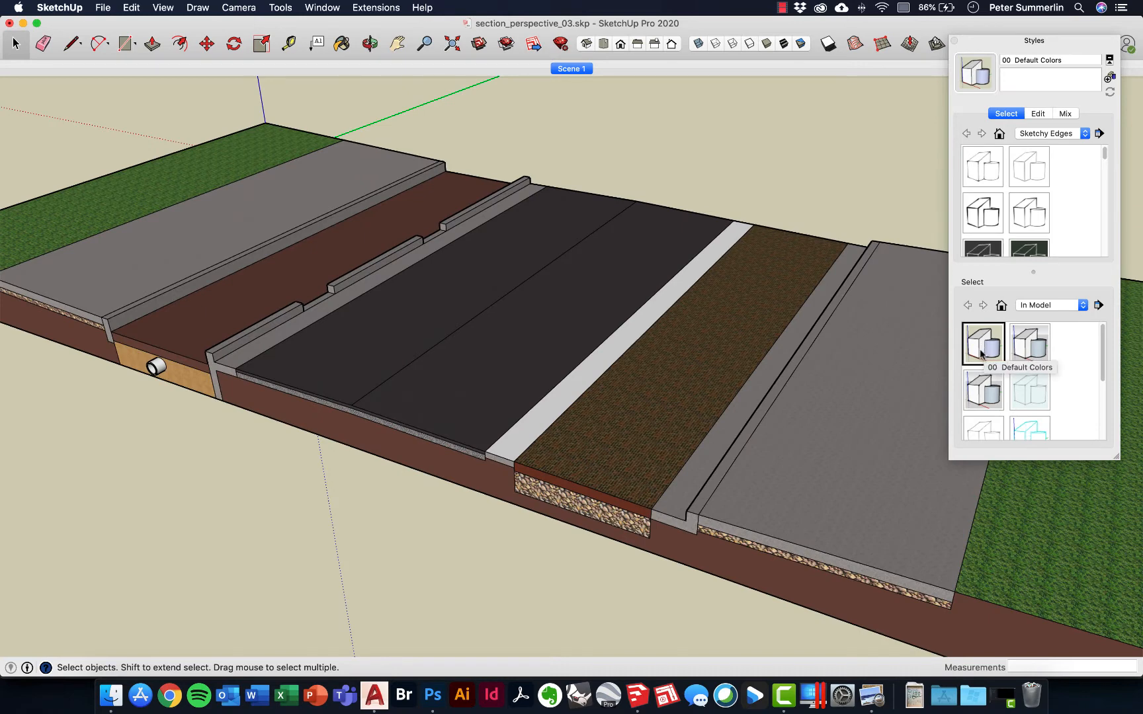
left_click(100, 8)
mouse_move(175, 217)
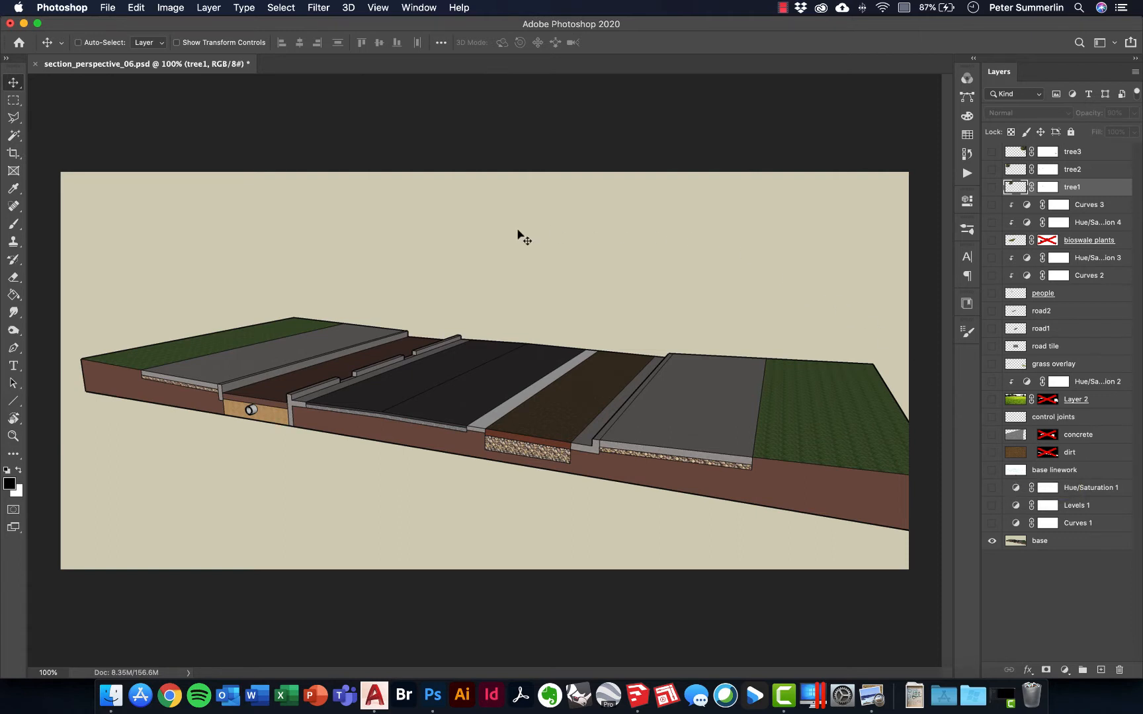
- Switch to section_perspective_06.psd in Photoshop and show the Curves 1, Levels 1 and Hue/Saturation 1 adjustment layers above the base
left_click(992, 523)
left_click(992, 505)
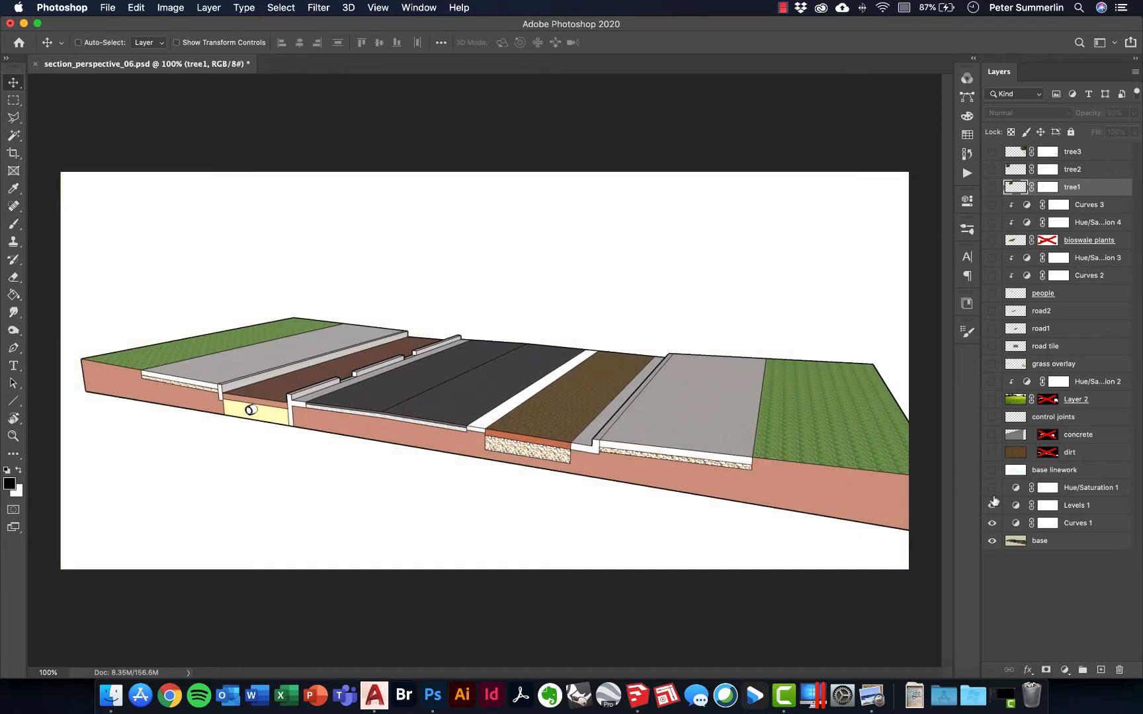
left_click(992, 489)
- Show the base linework, isolate it from the layers beneath for comparison, and hide it again
left_click(992, 470)
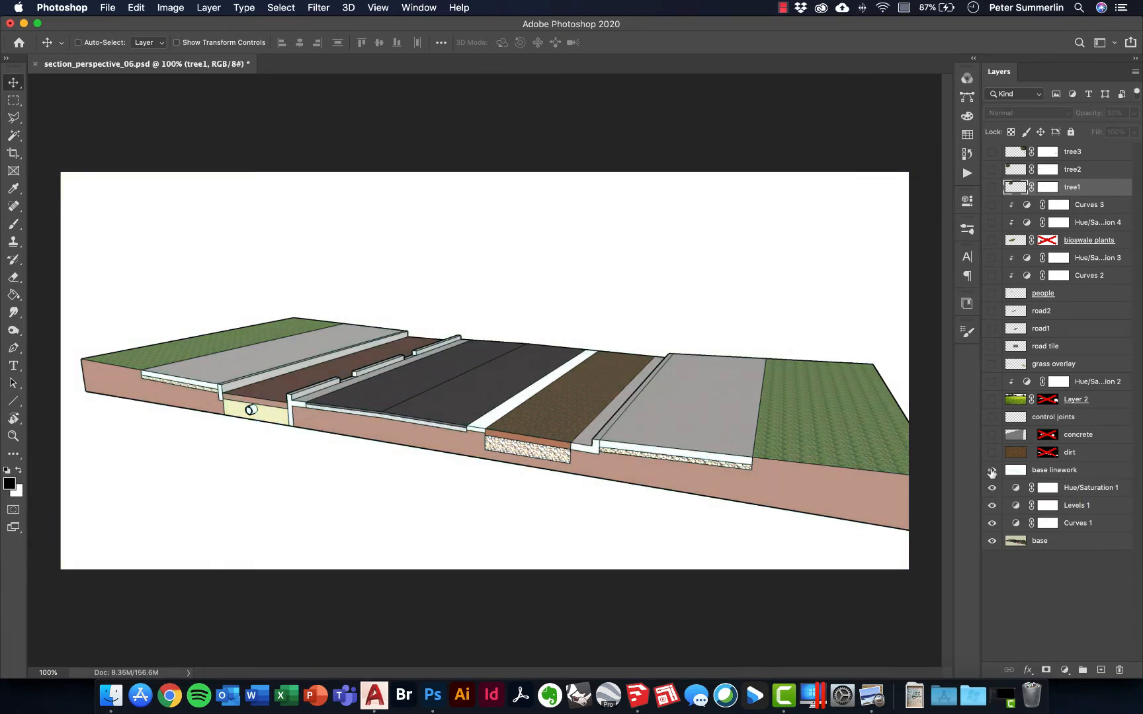
left_click_drag(992, 489, 998, 542)
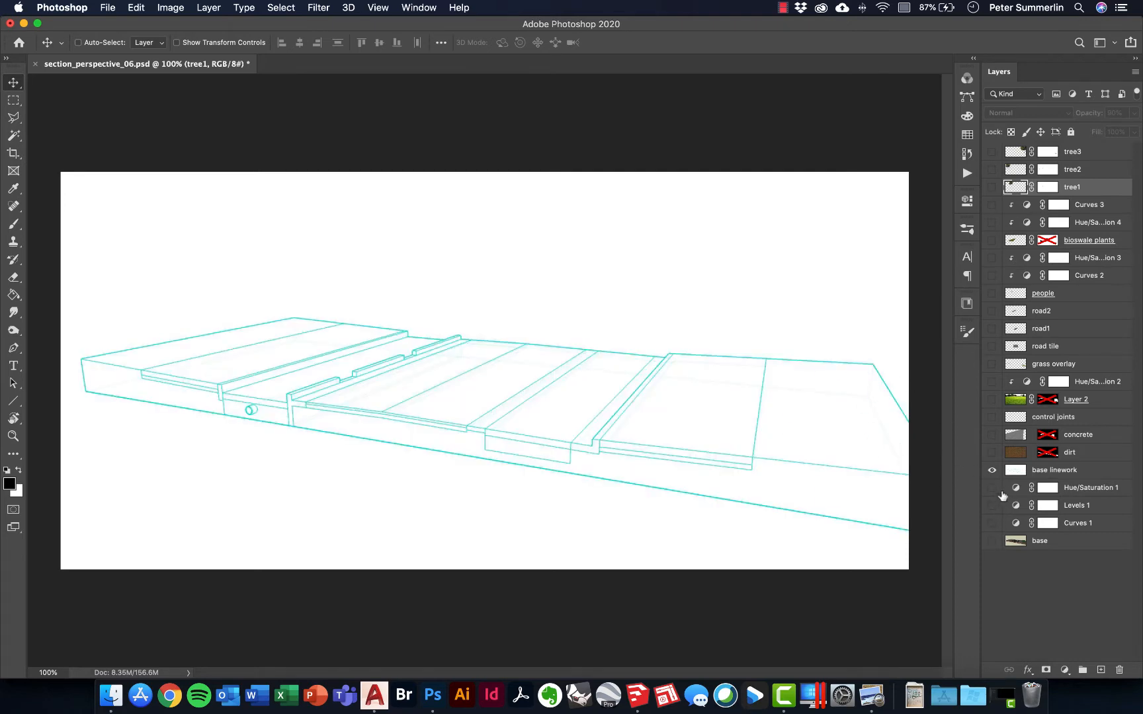
left_click_drag(992, 490, 999, 542)
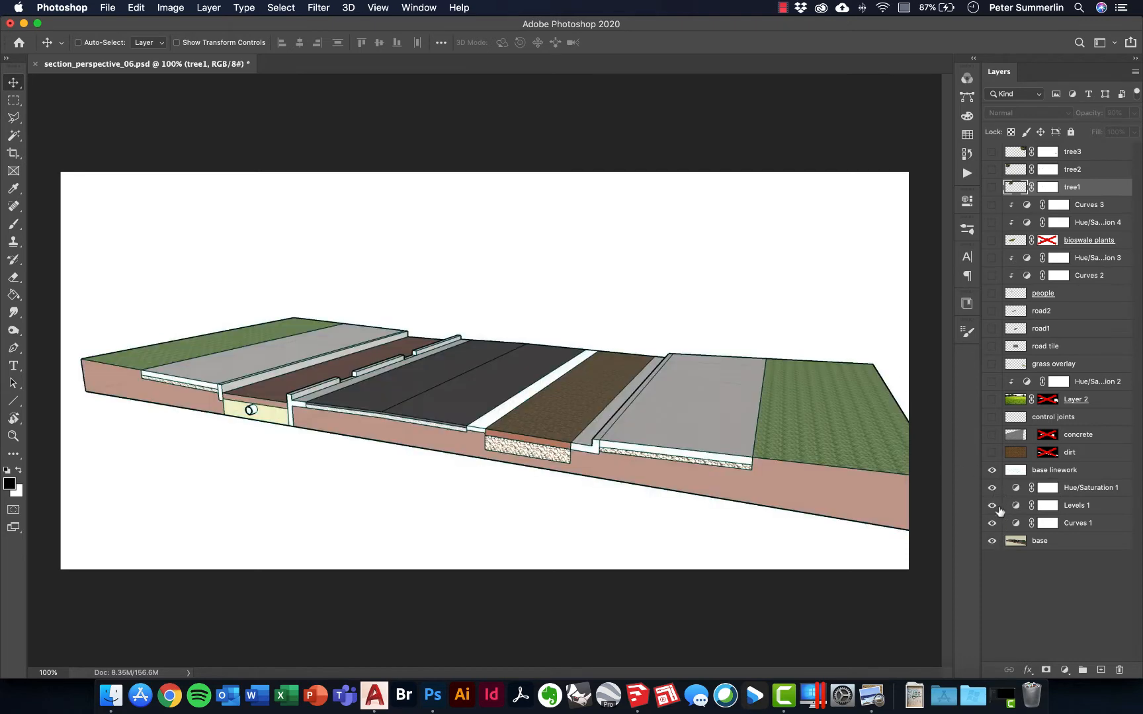
left_click(992, 470)
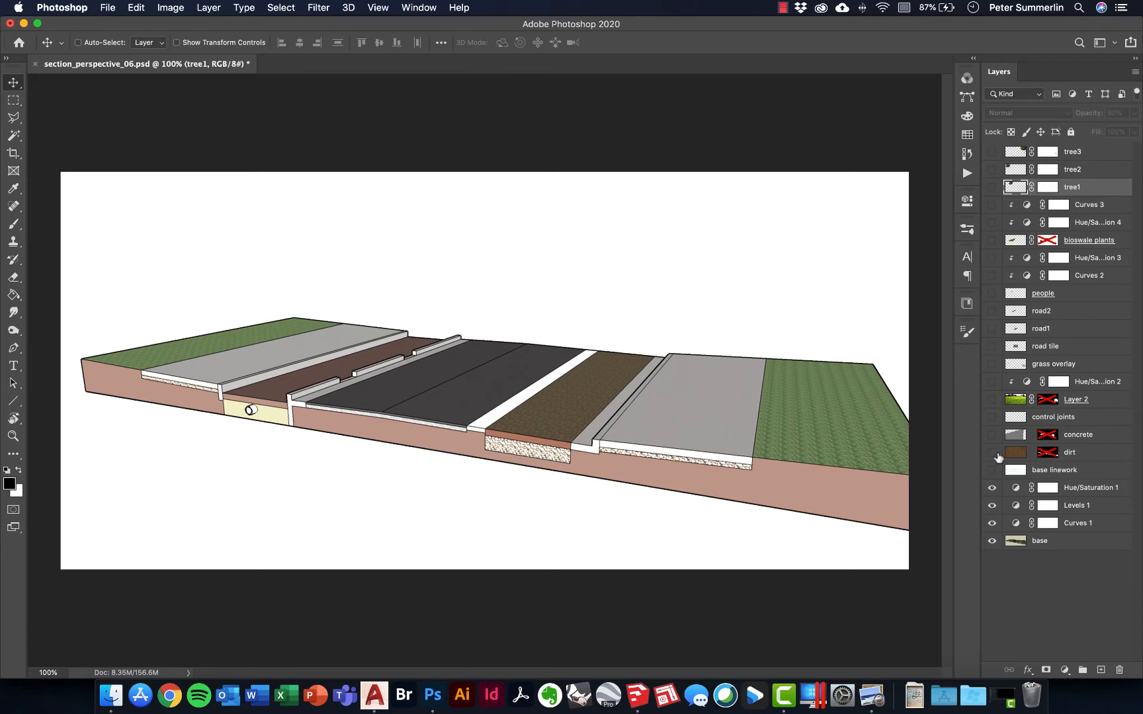
- Show the dirt layer, enable its existing layer mask, and delete that mask
left_click(992, 453)
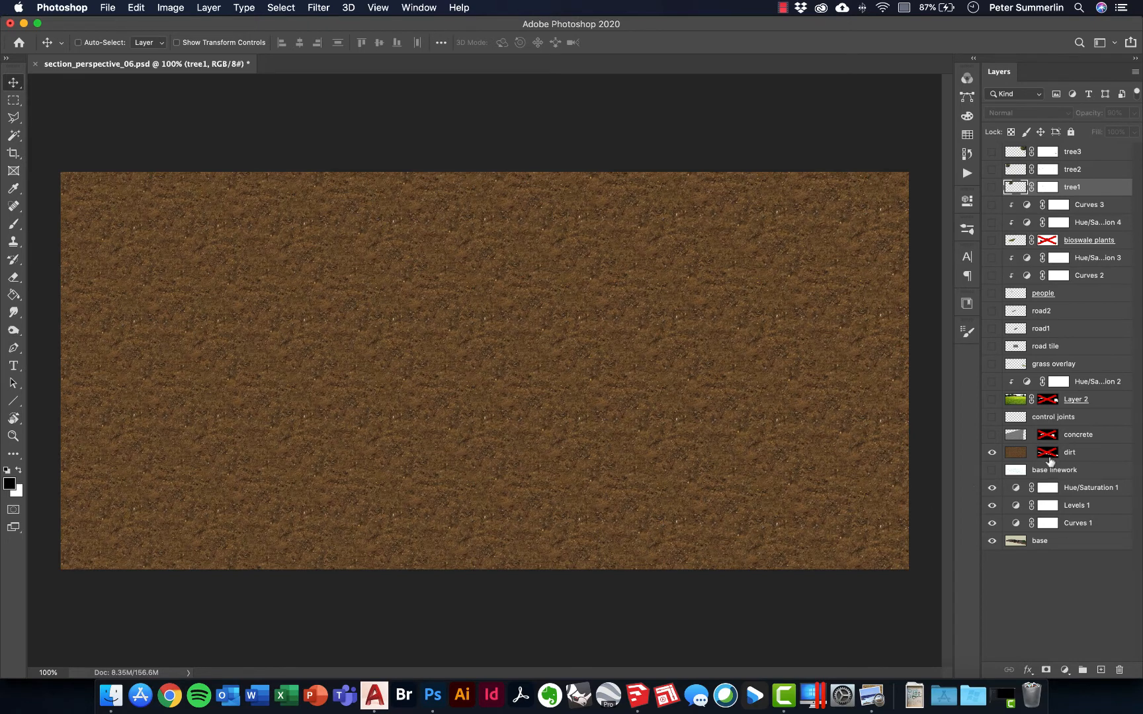
left_click(1048, 454, "shift")
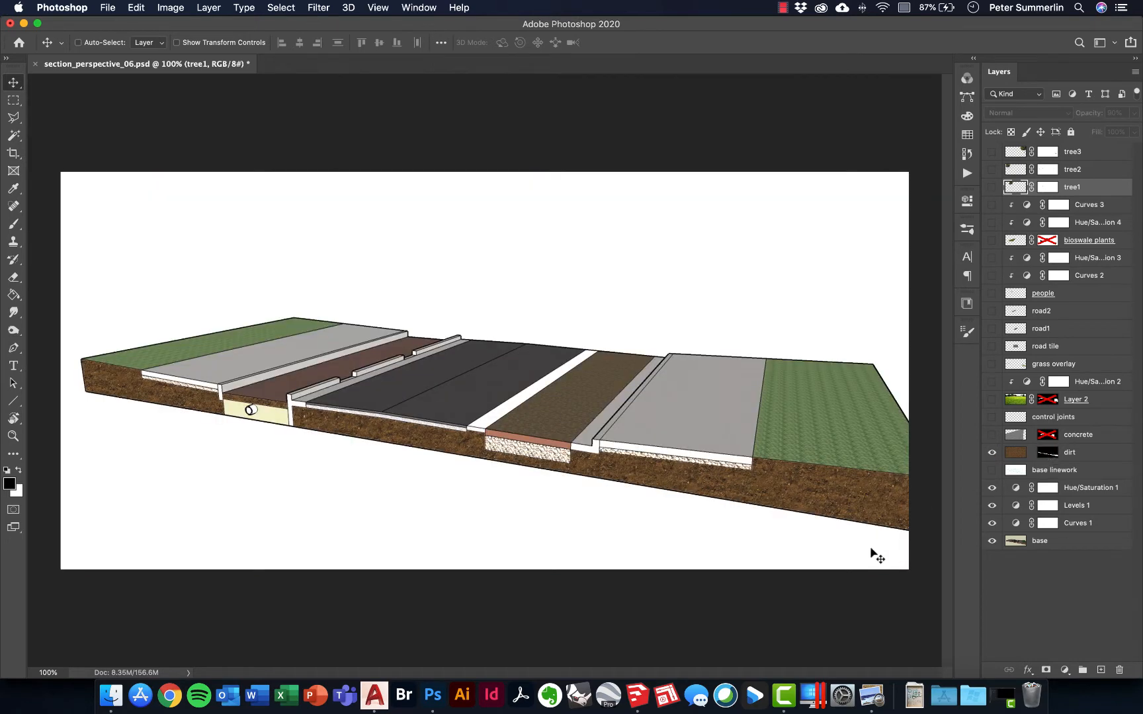
right_click(1051, 456)
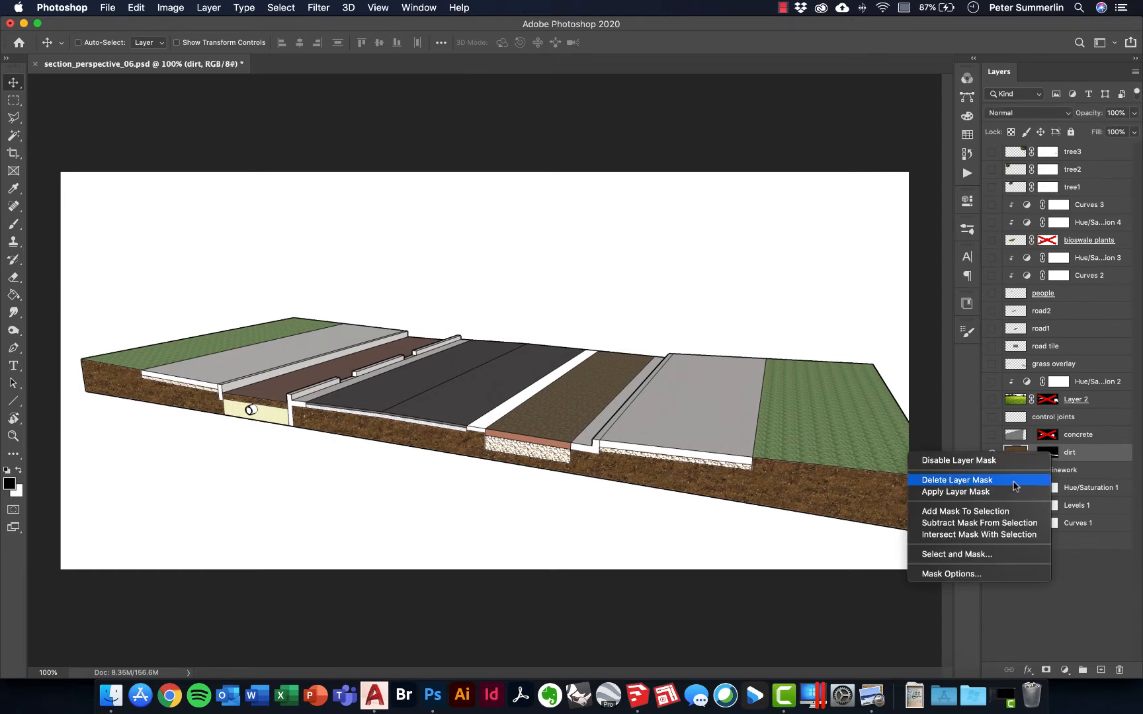
left_click(1017, 480)
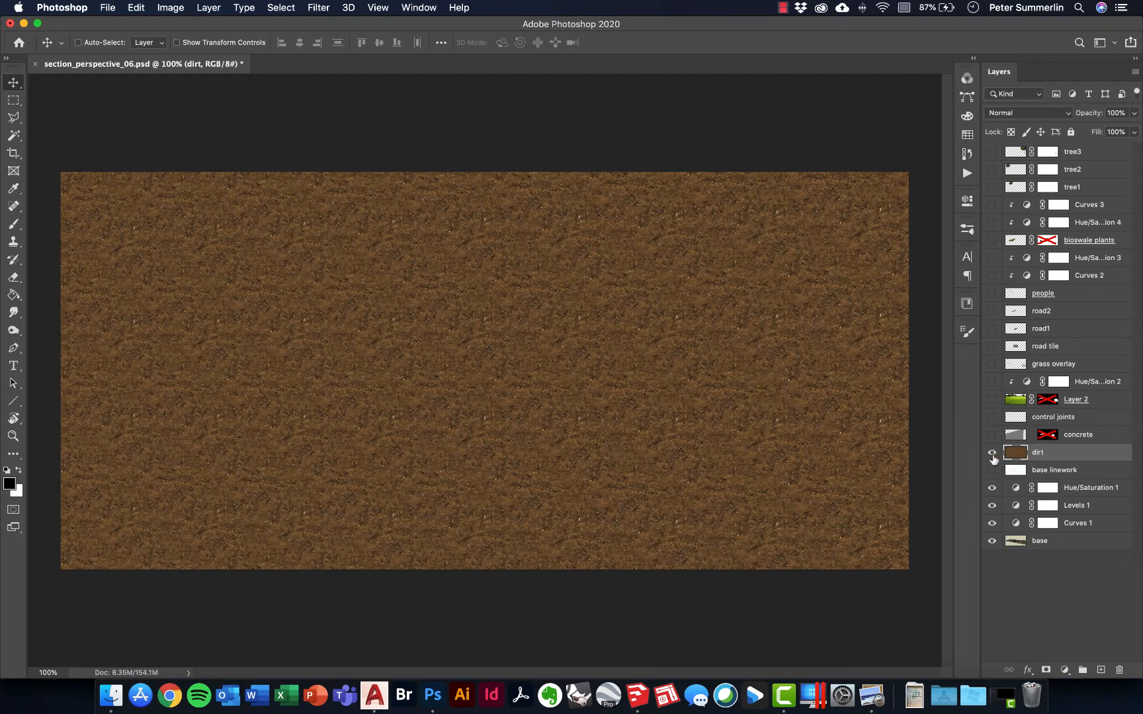
- Select both cut soil faces of the section with the Magic Wand while dirt is hidden, and mask the dirt layer to them
left_click(991, 452)
key("w")
left_click(737, 484)
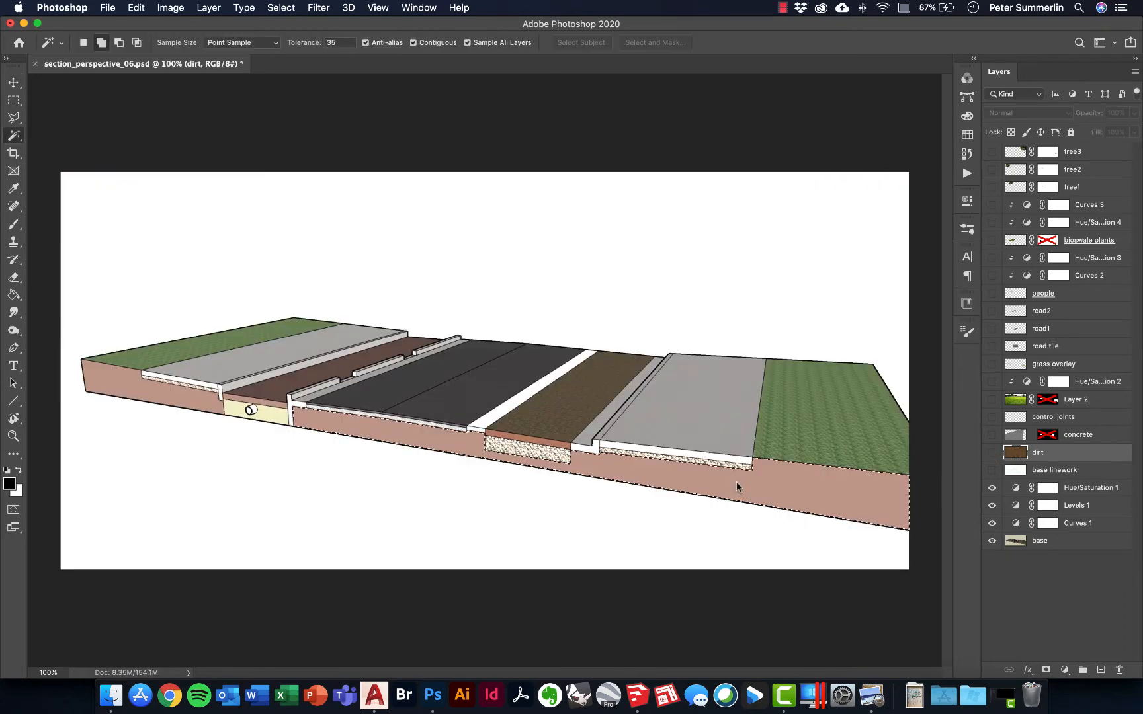
left_click(203, 407)
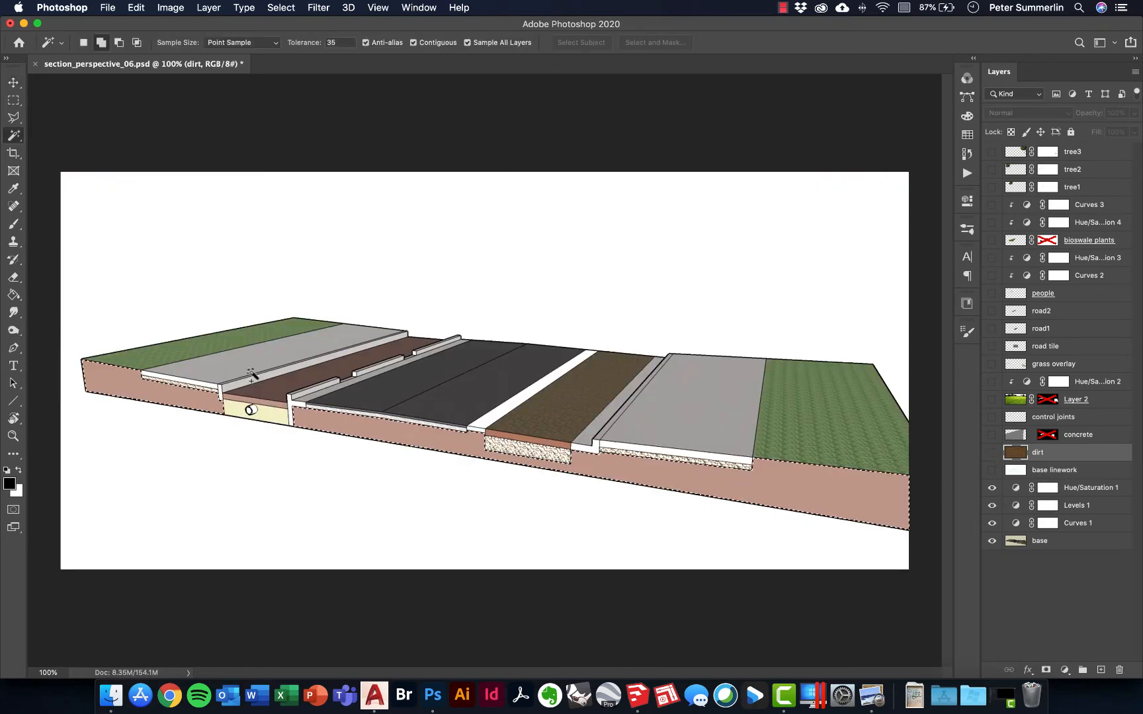
left_click(992, 454)
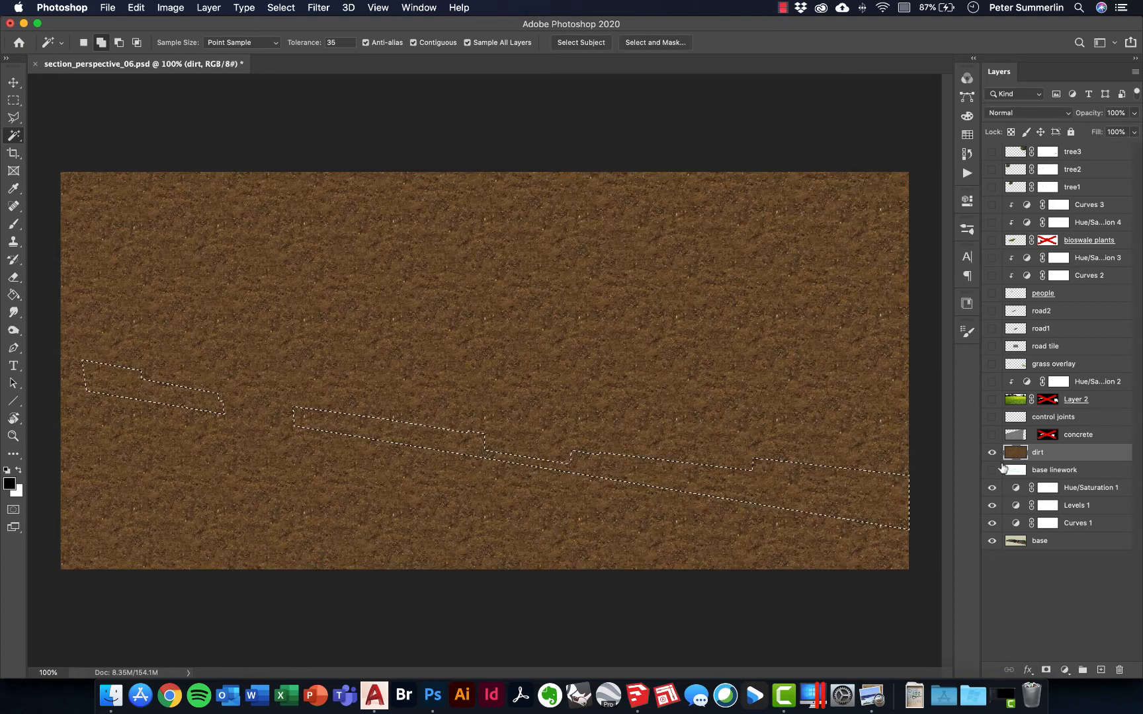
left_click(1047, 670)
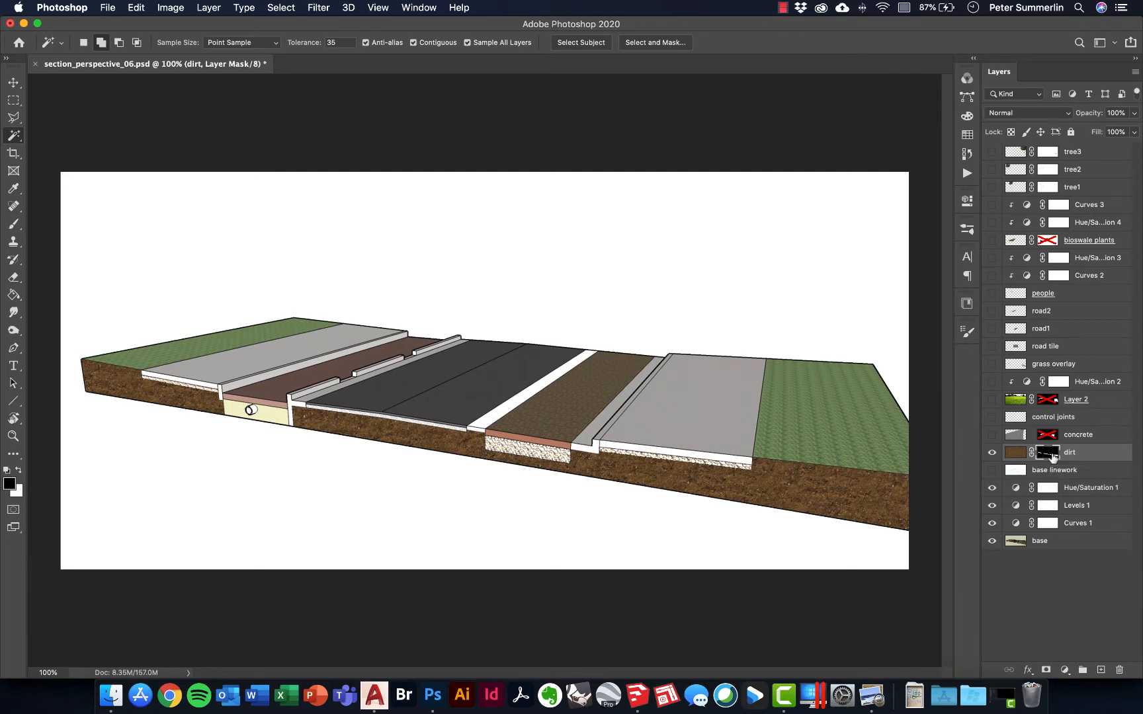
- Examine the dirt layer's mask on its own and compare the dirt texture with the mask disabled and enabled
left_click(1048, 453, "alt")
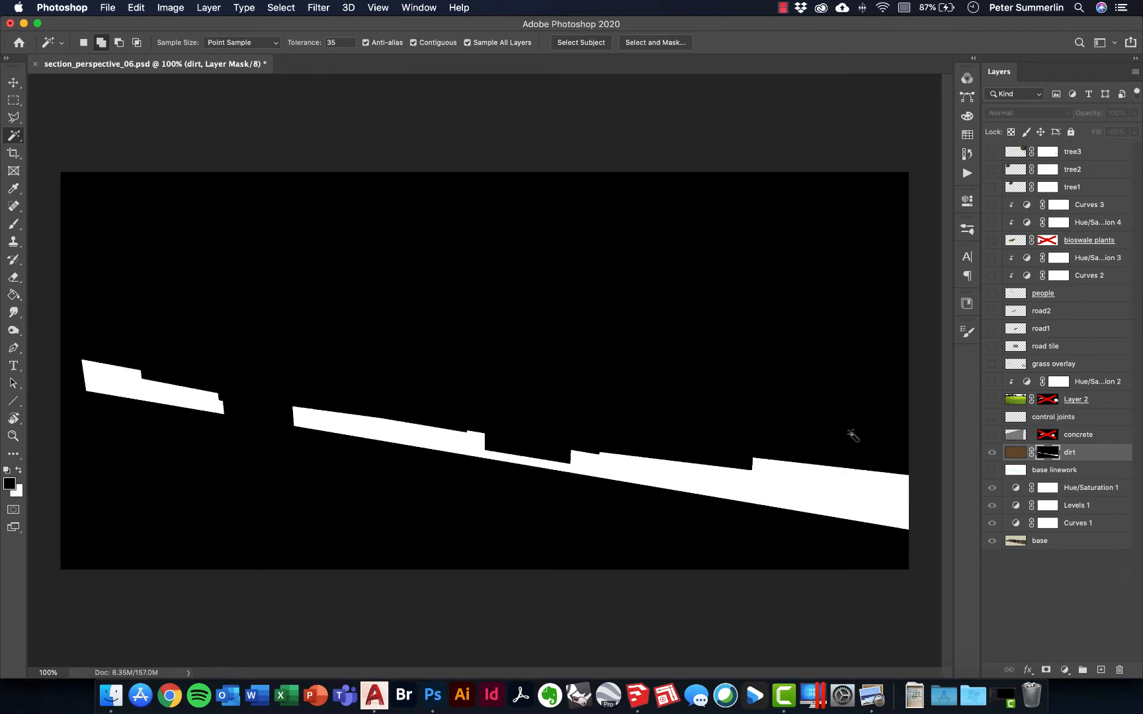
left_click(1048, 456, "alt")
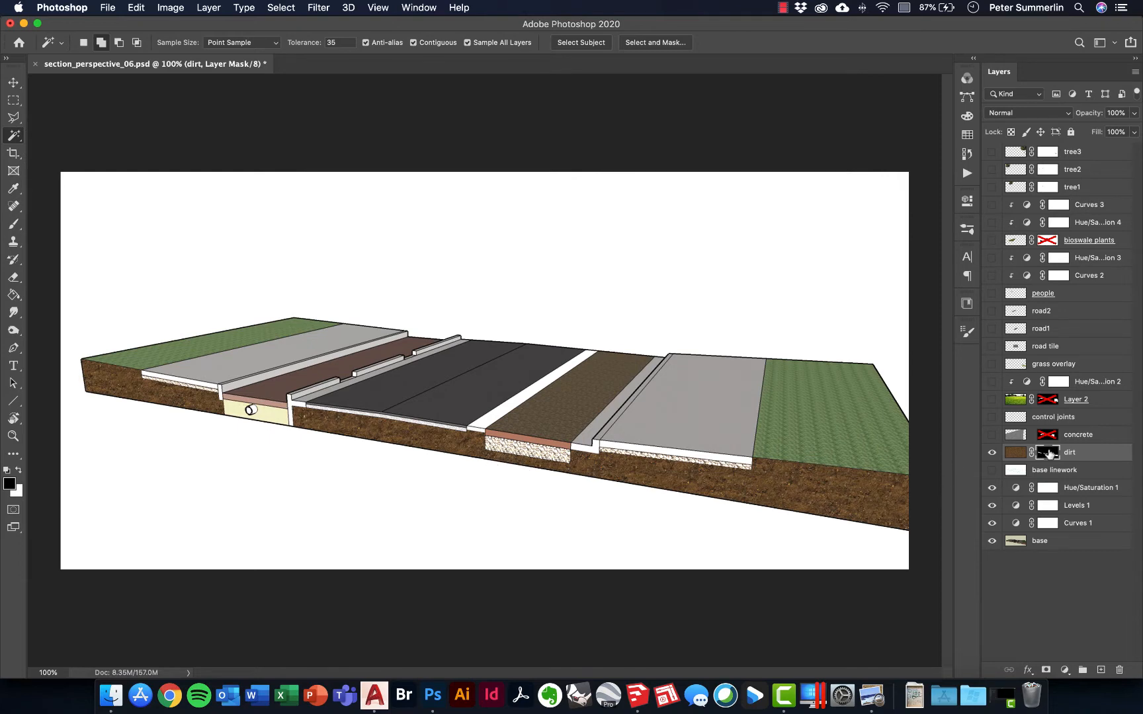
left_click(1048, 454, "shift")
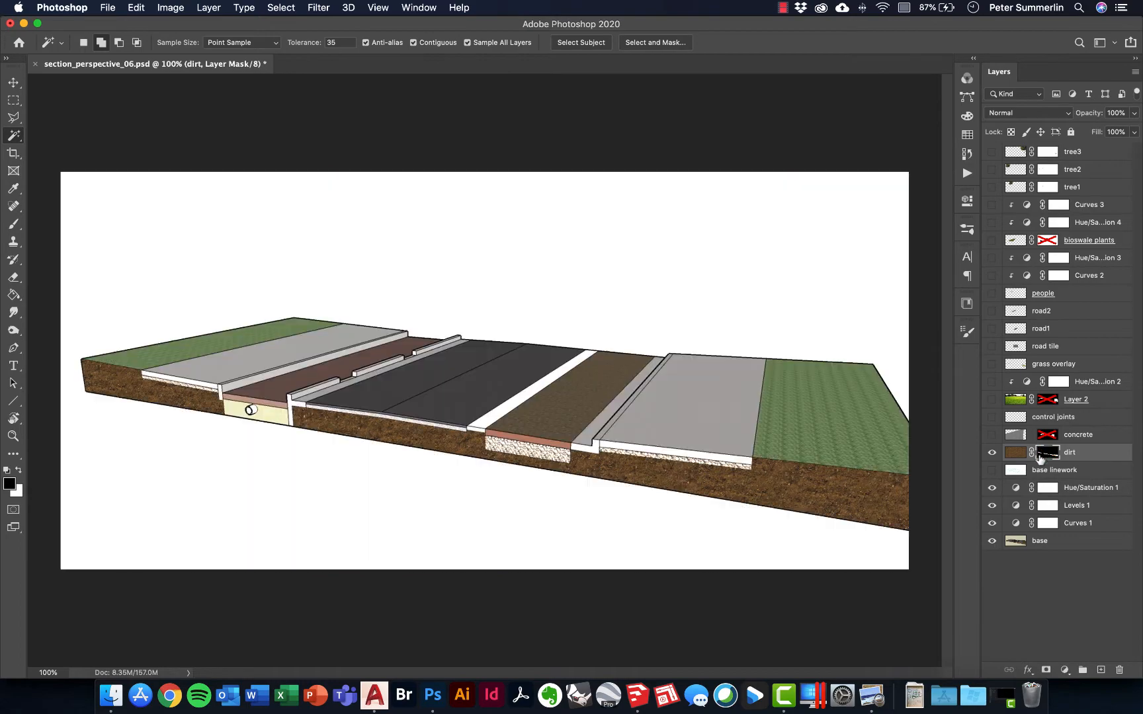
left_click(1045, 455, "shift")
- Show the concrete layer over the section
left_click(992, 435)
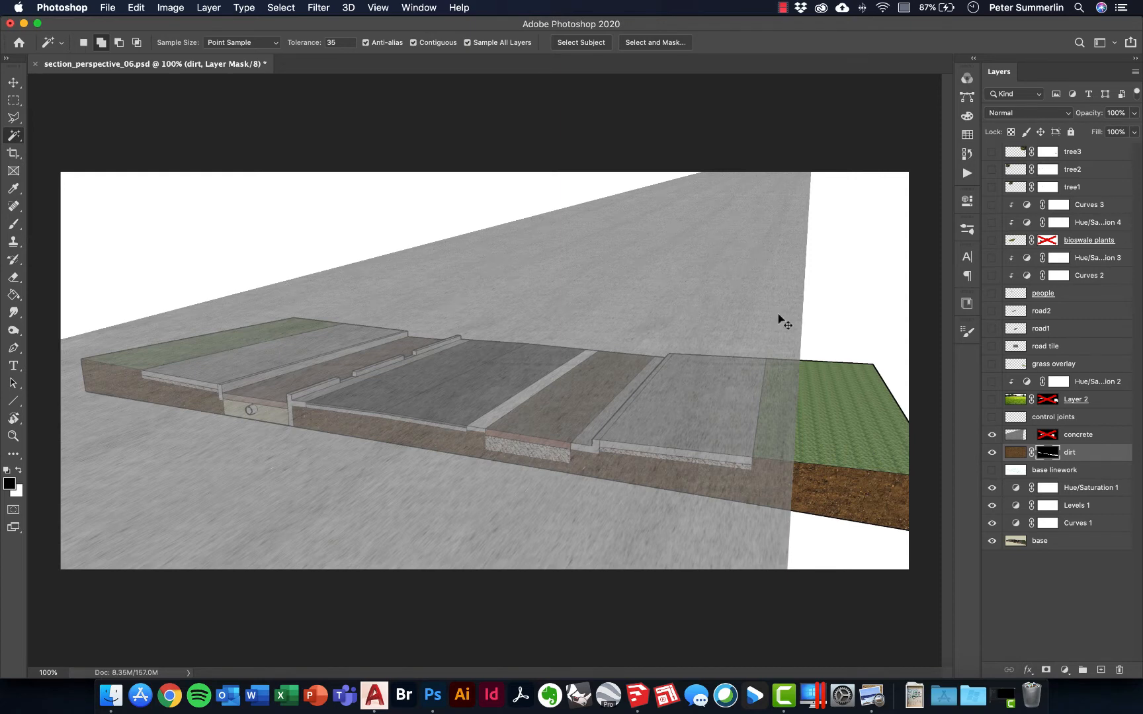
left_click(1018, 438)
key("super+t")
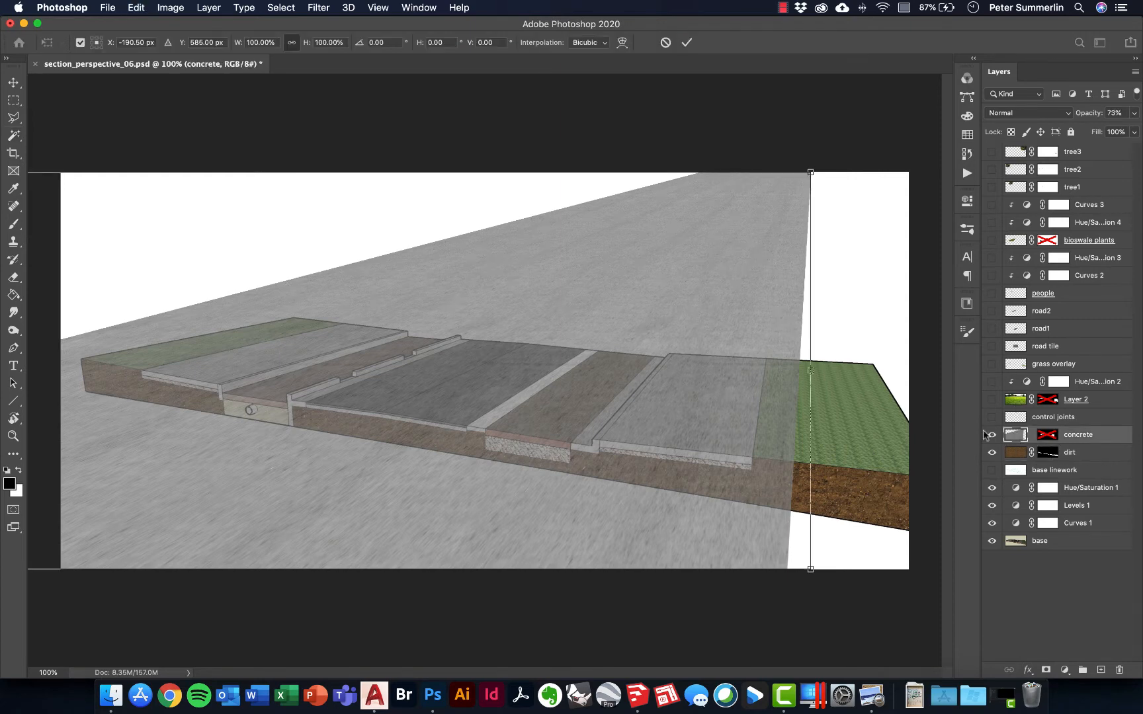
right_click(690, 245)
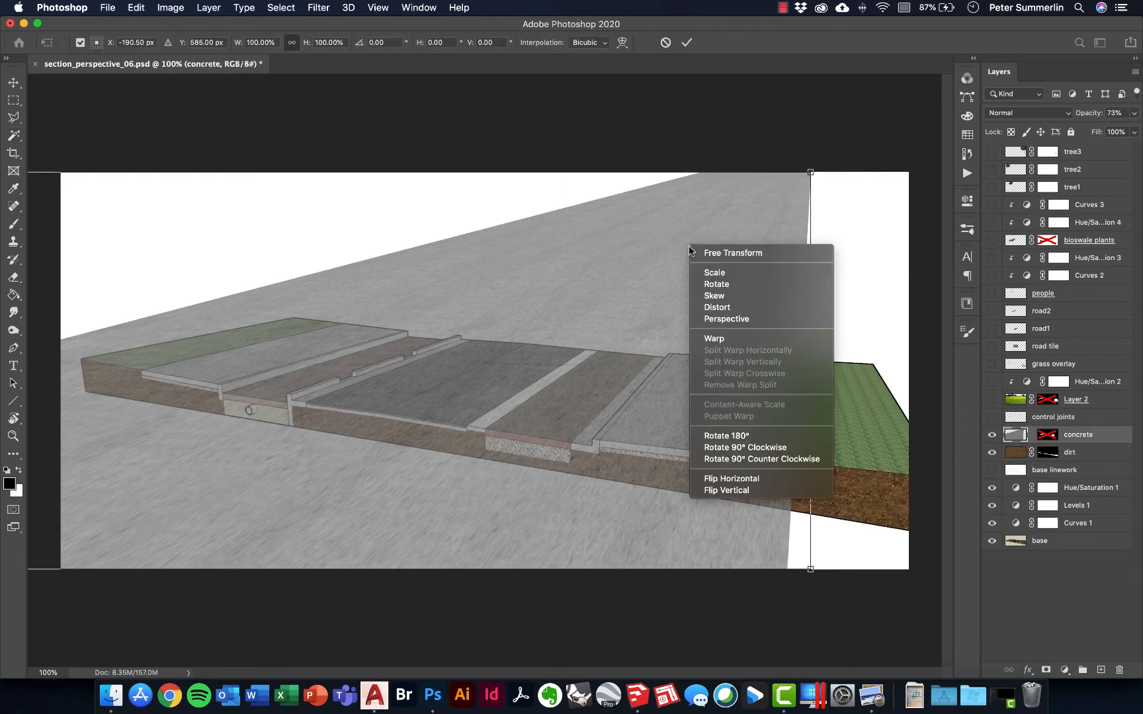
left_click(721, 308)
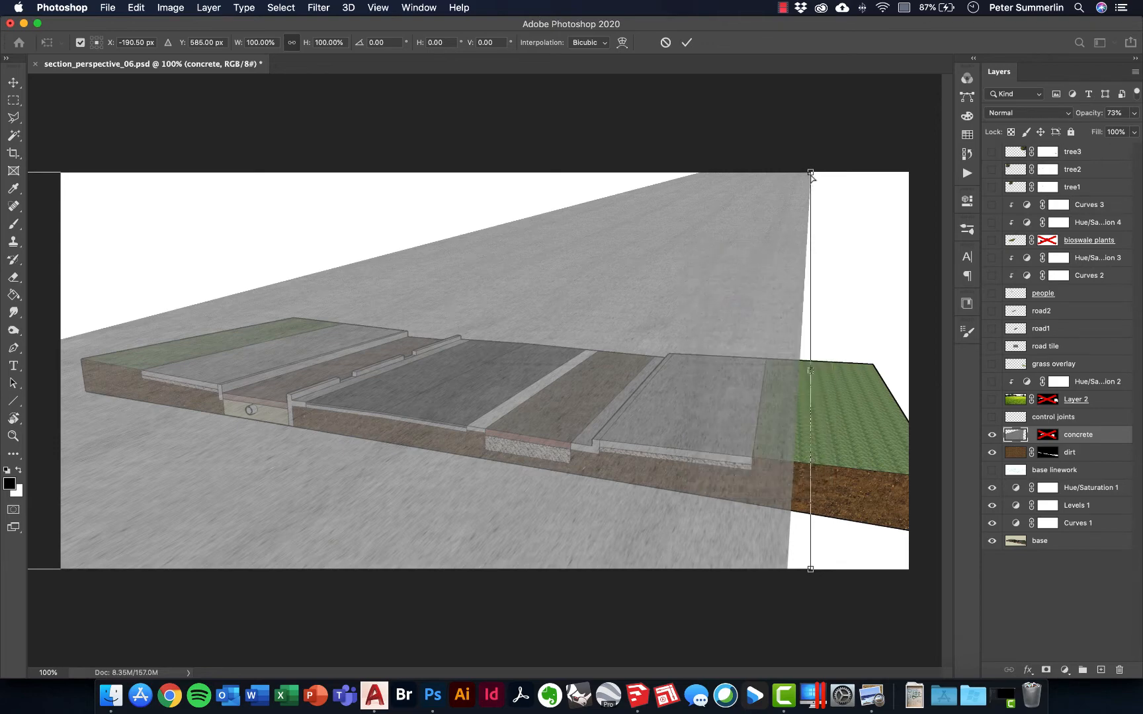
left_click_drag(811, 175, 627, 274)
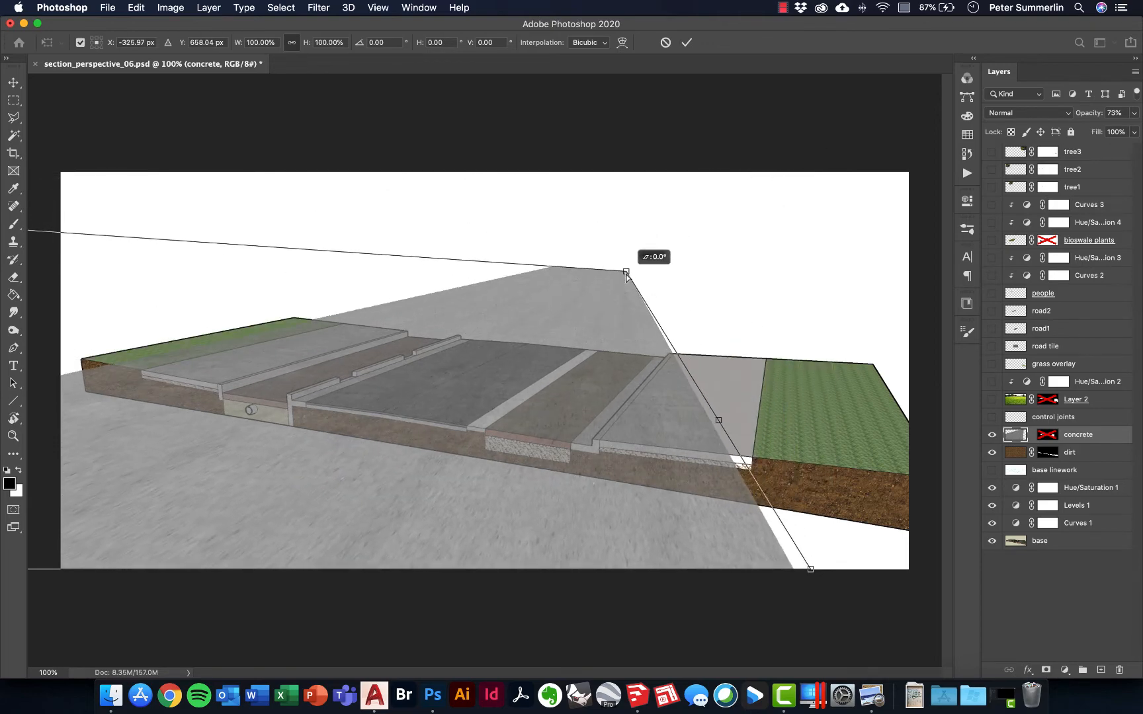
key("Escape")
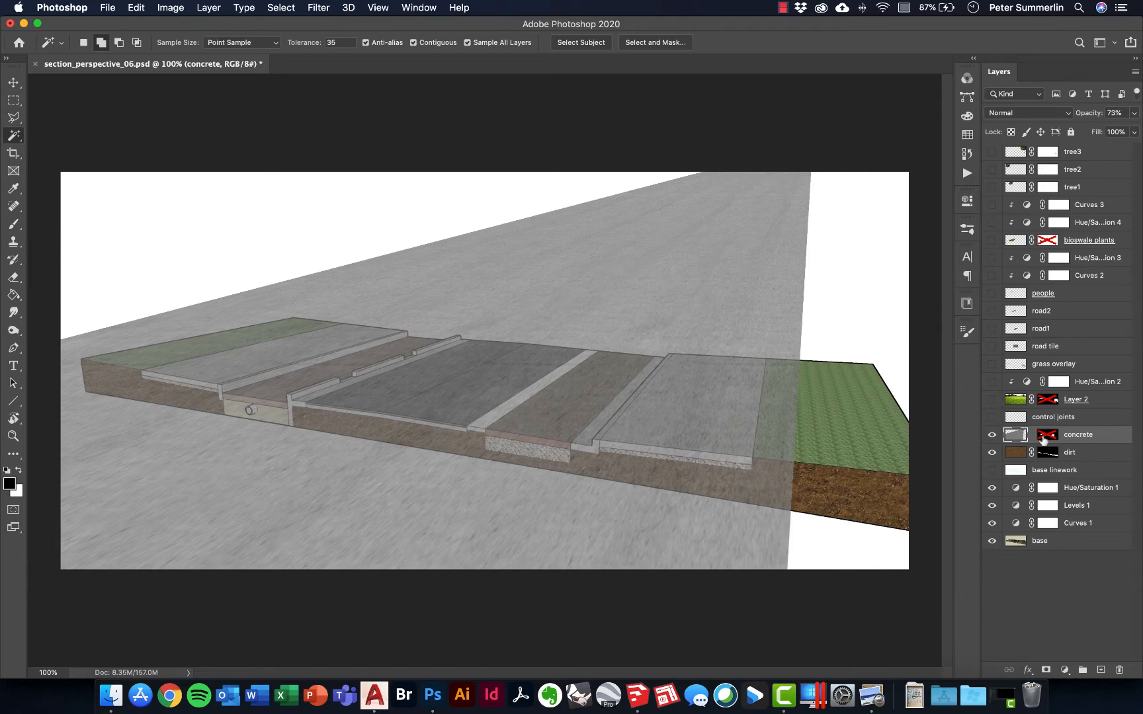
- Enable the concrete layer's mask to limit the texture to the sidewalks, and show the control joints layer
left_click(1044, 438, "shift")
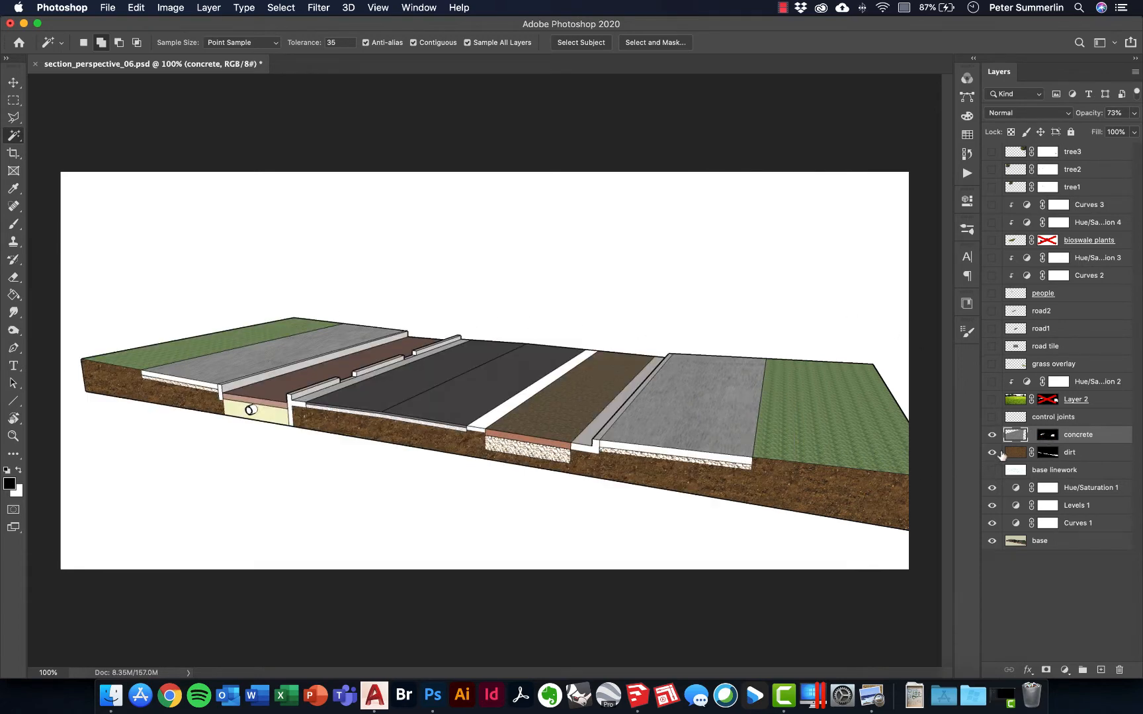
left_click(993, 418)
left_click(992, 418)
- Show the grass photo on Layer 2, enable its layer mask, and inspect the grass edge beside the sidewalk
left_click(992, 399)
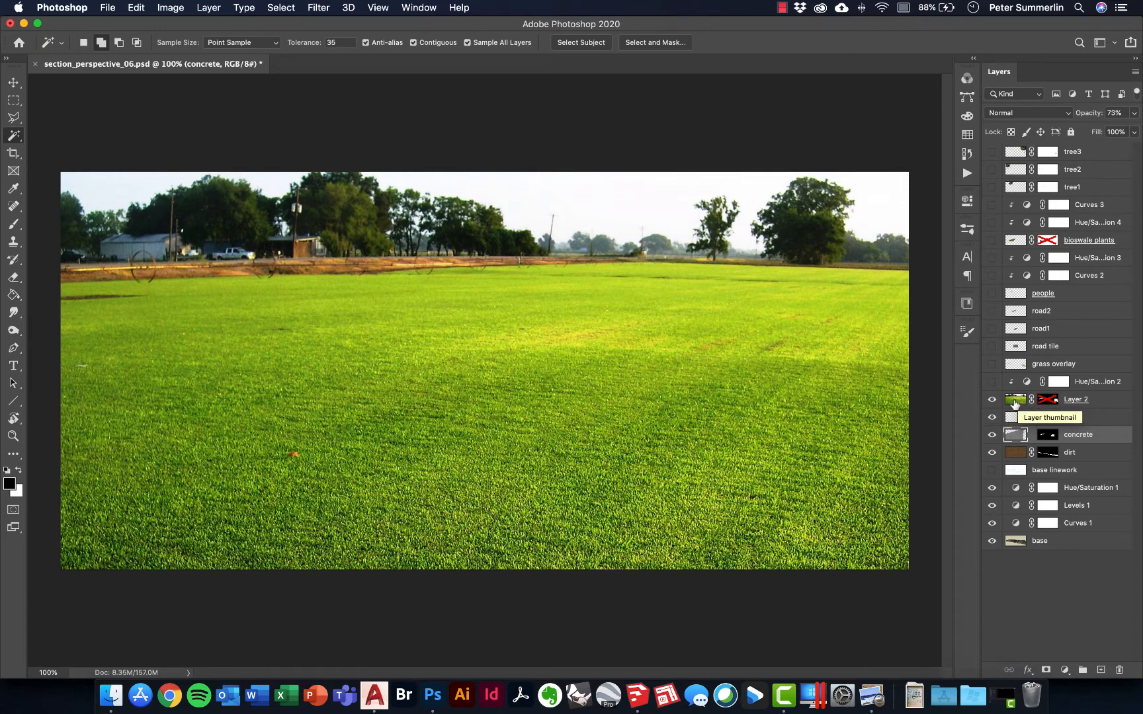
left_click(1049, 403, "shift")
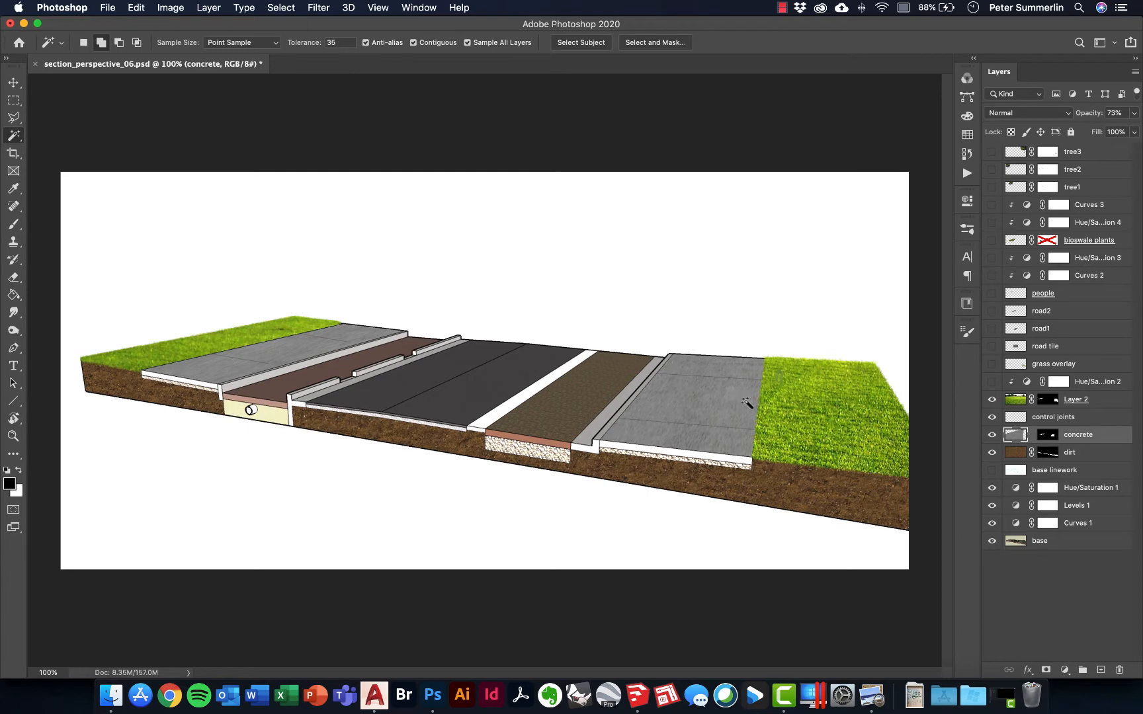
key("z")
left_click_drag(746, 404, 820, 354)
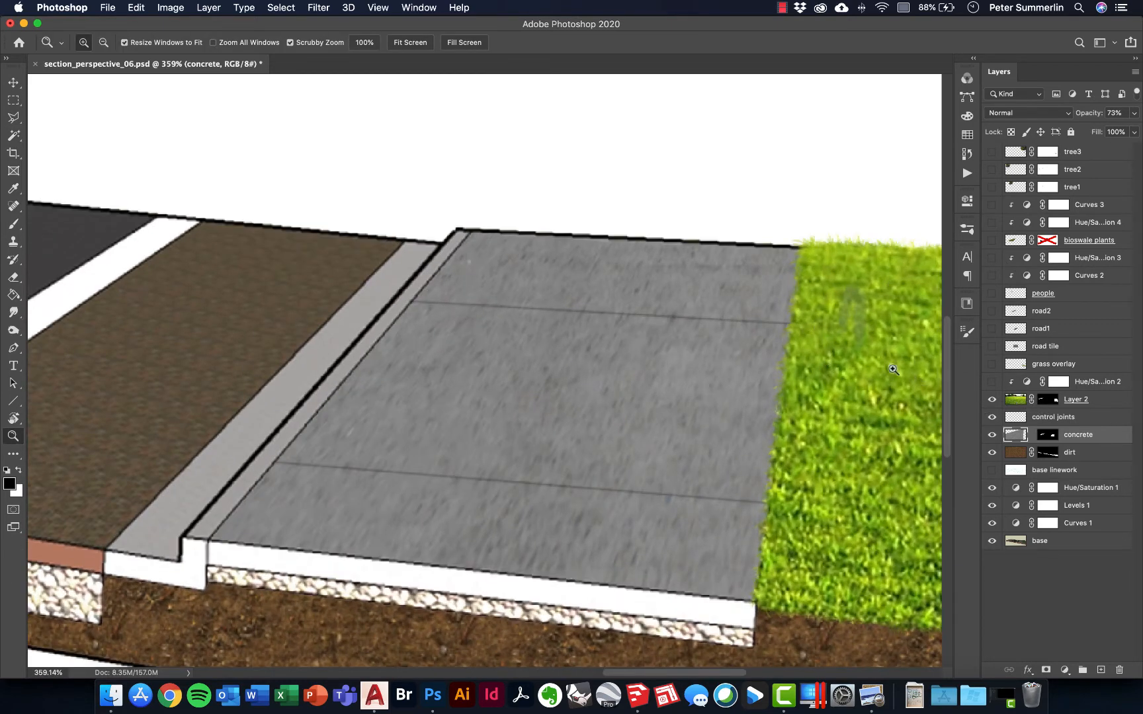
key("super+0")
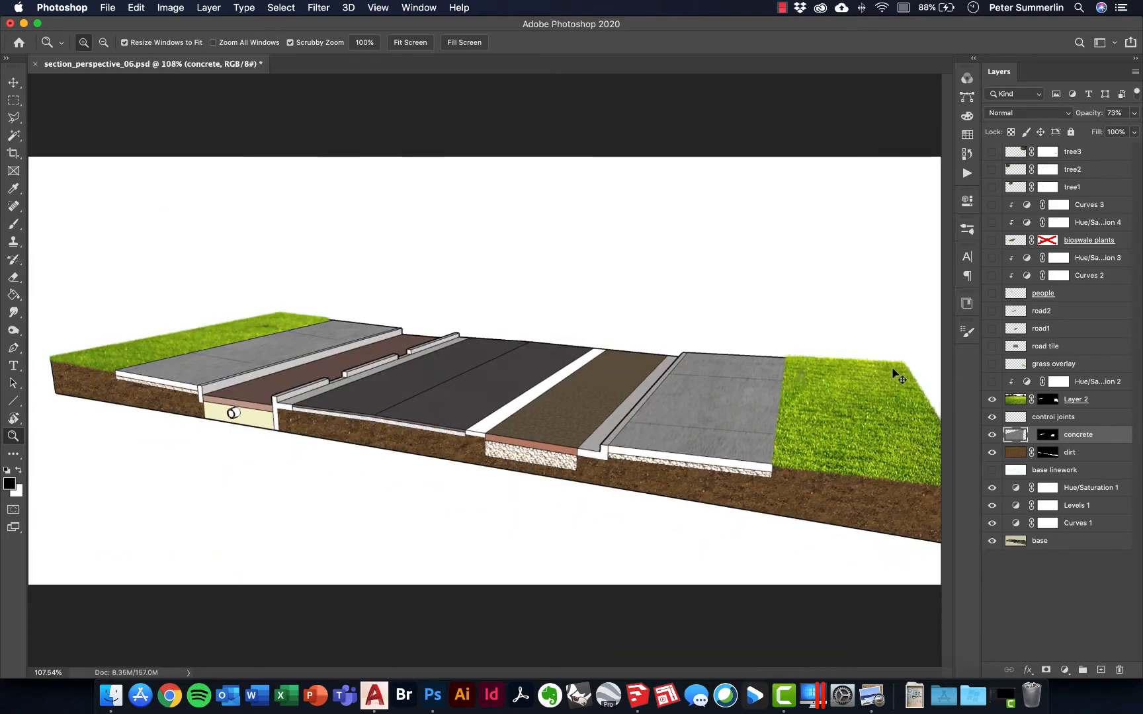
- Delete the layer mask from the Layer 2 grass photo
left_click(1051, 402)
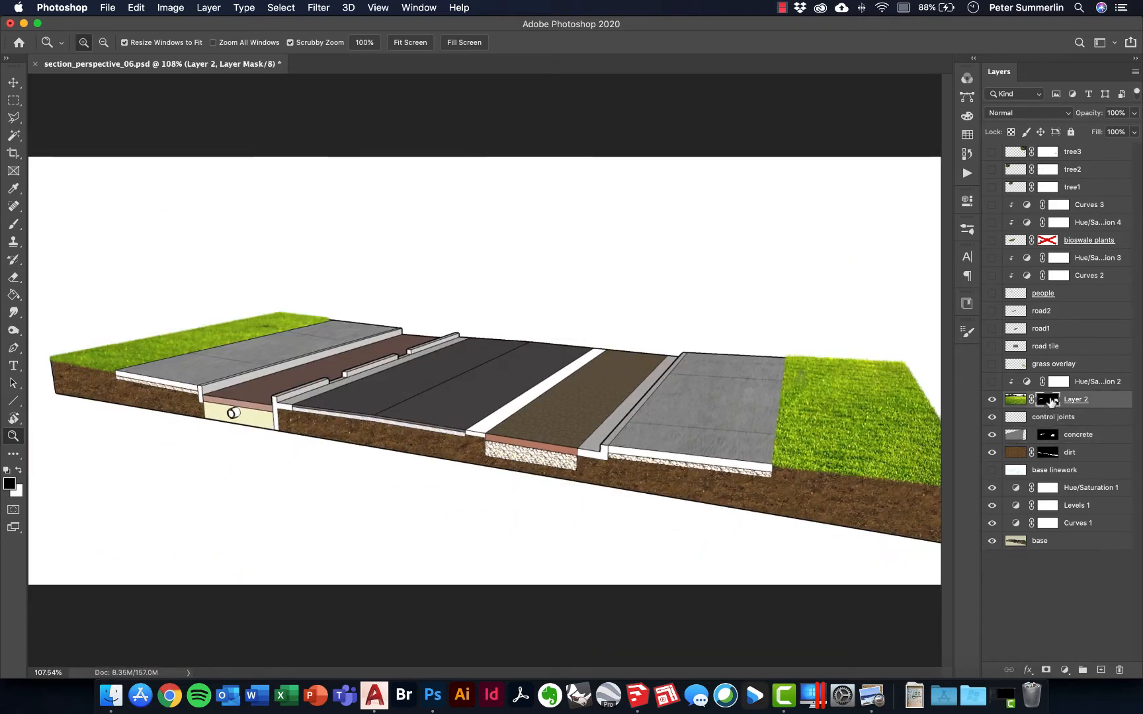
right_click(1052, 402)
left_click(1020, 424)
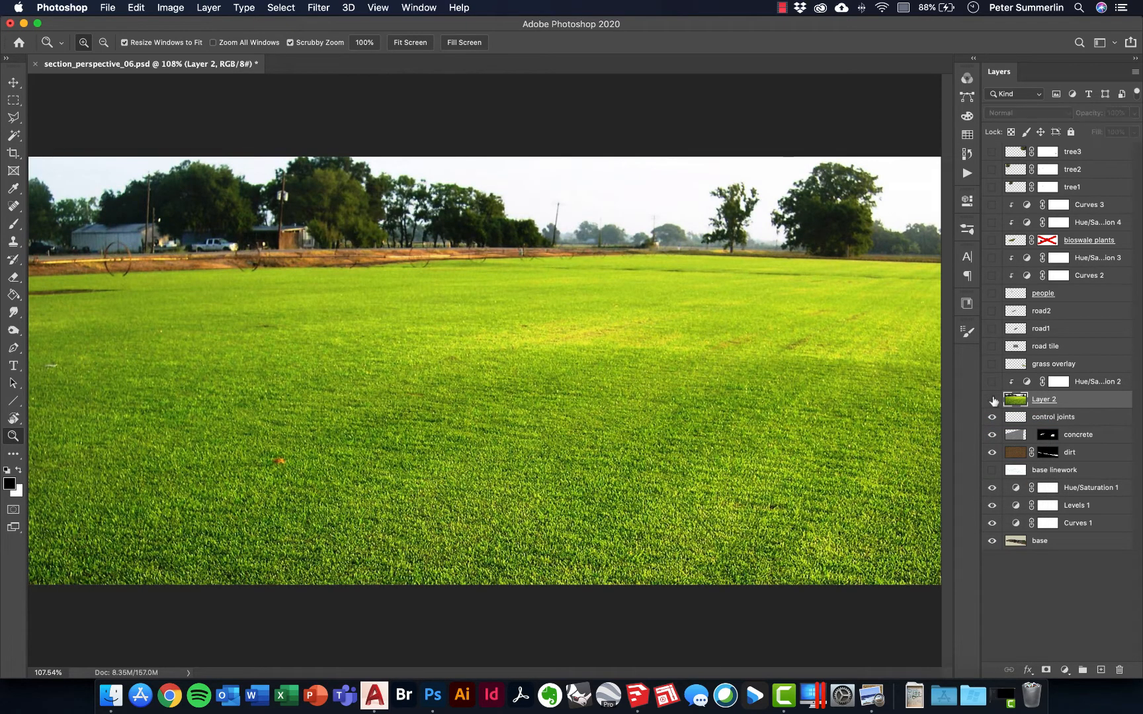
- Select both grass strips of the section with the Magic Wand and mask the Layer 2 grass photo to that selection
left_click(991, 399)
key("w")
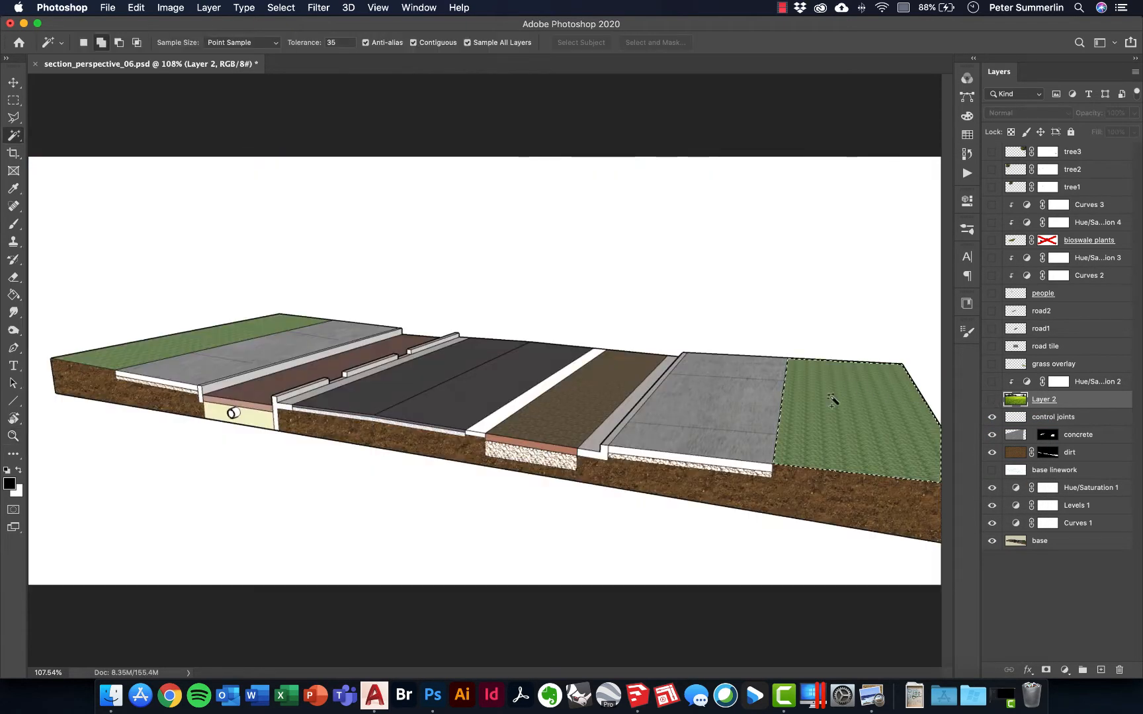
left_click(823, 383)
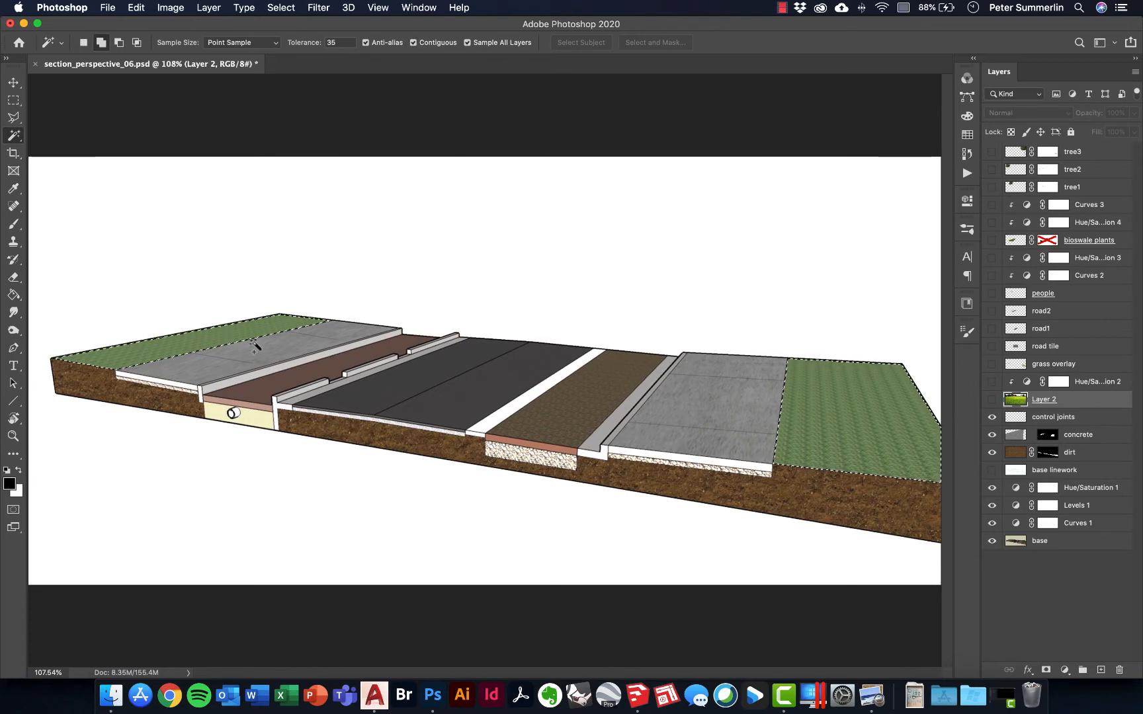
left_click(218, 340)
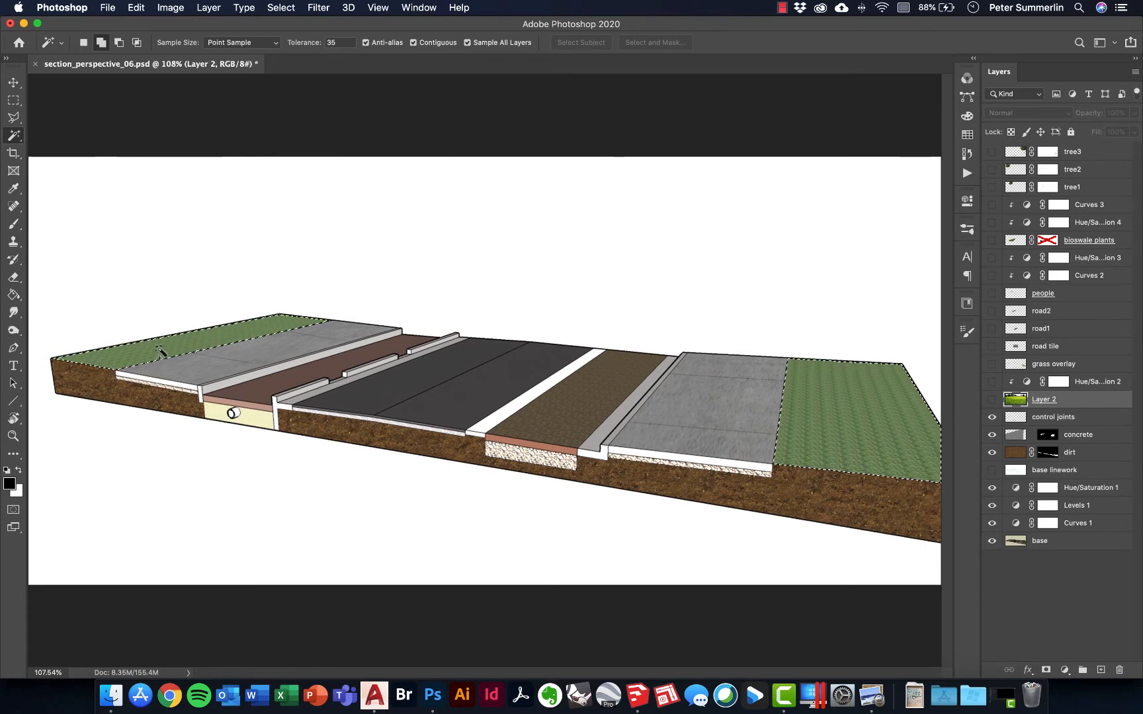
left_click(991, 399)
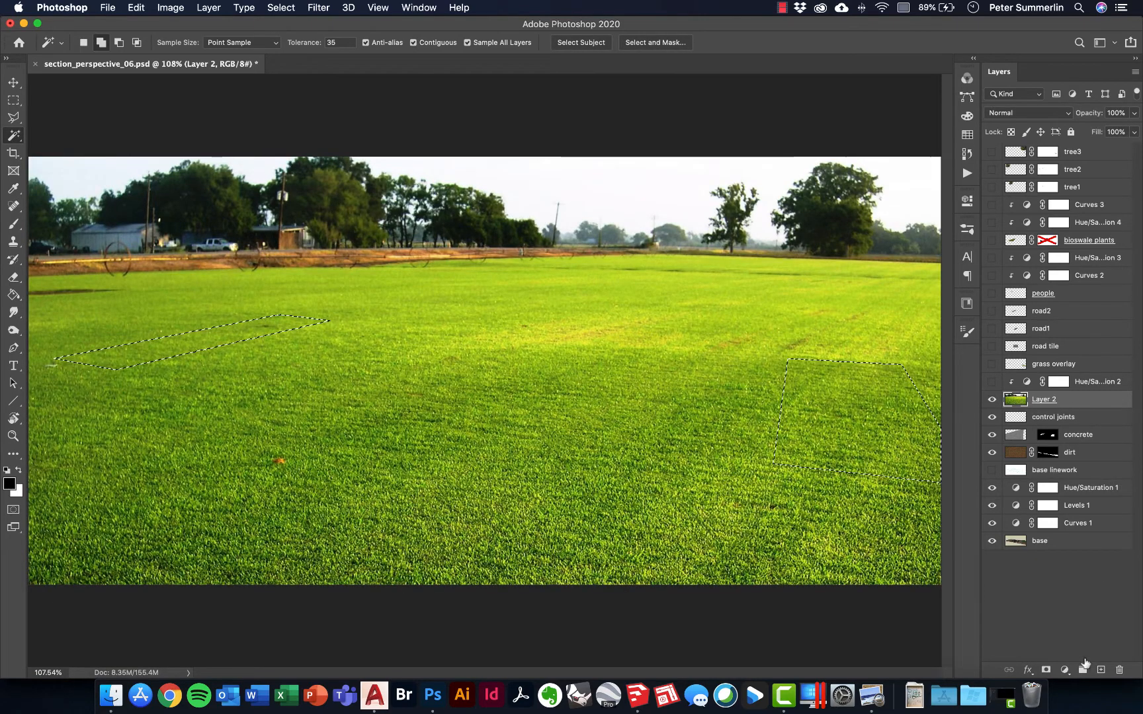
left_click(1047, 671)
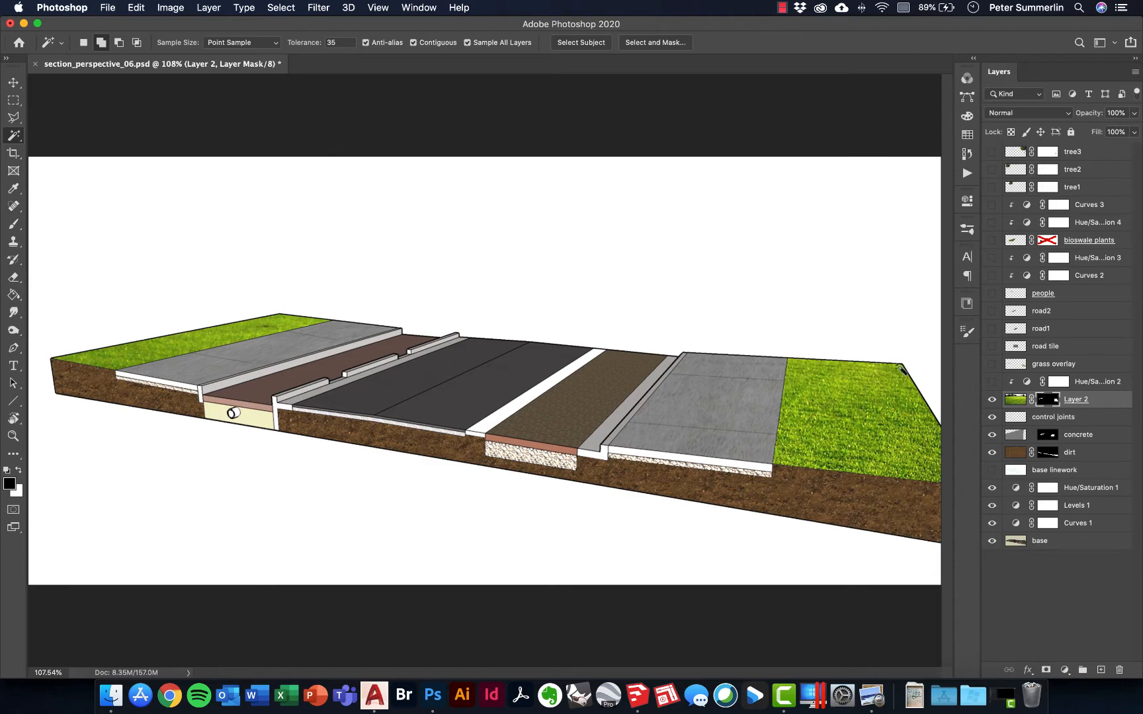
- Switch to the Brush tool for the Layer 2 mask at the grass's back edge and open the brush settings
key("z")
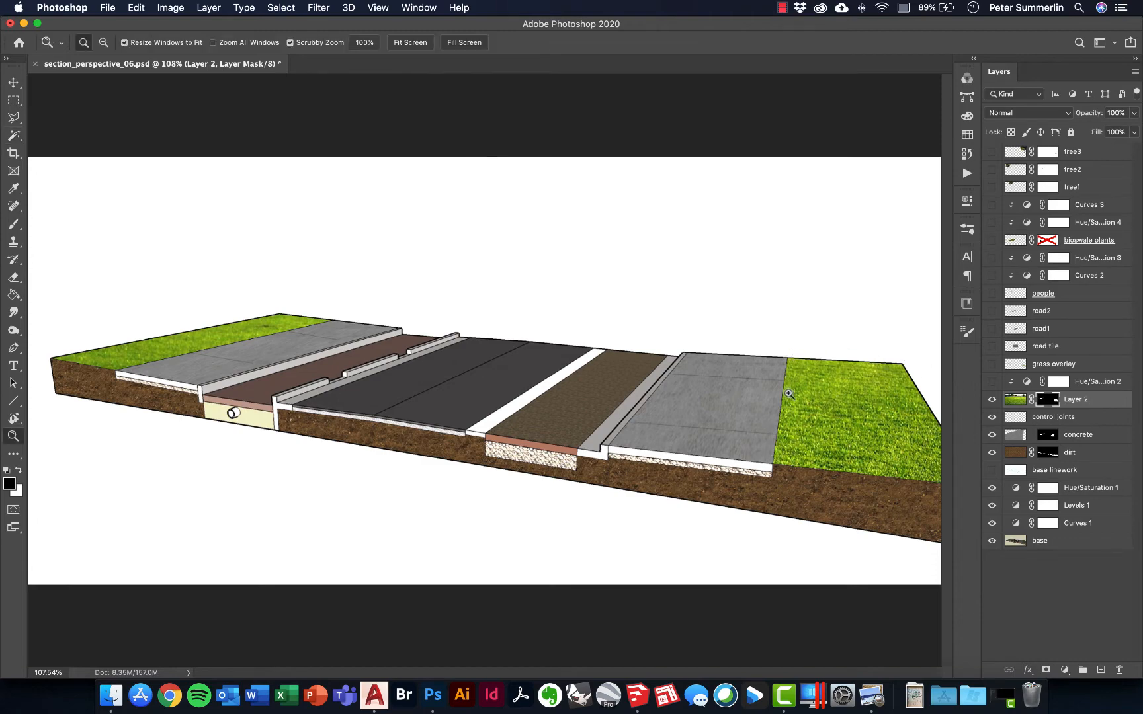
left_click_drag(786, 394, 783, 366)
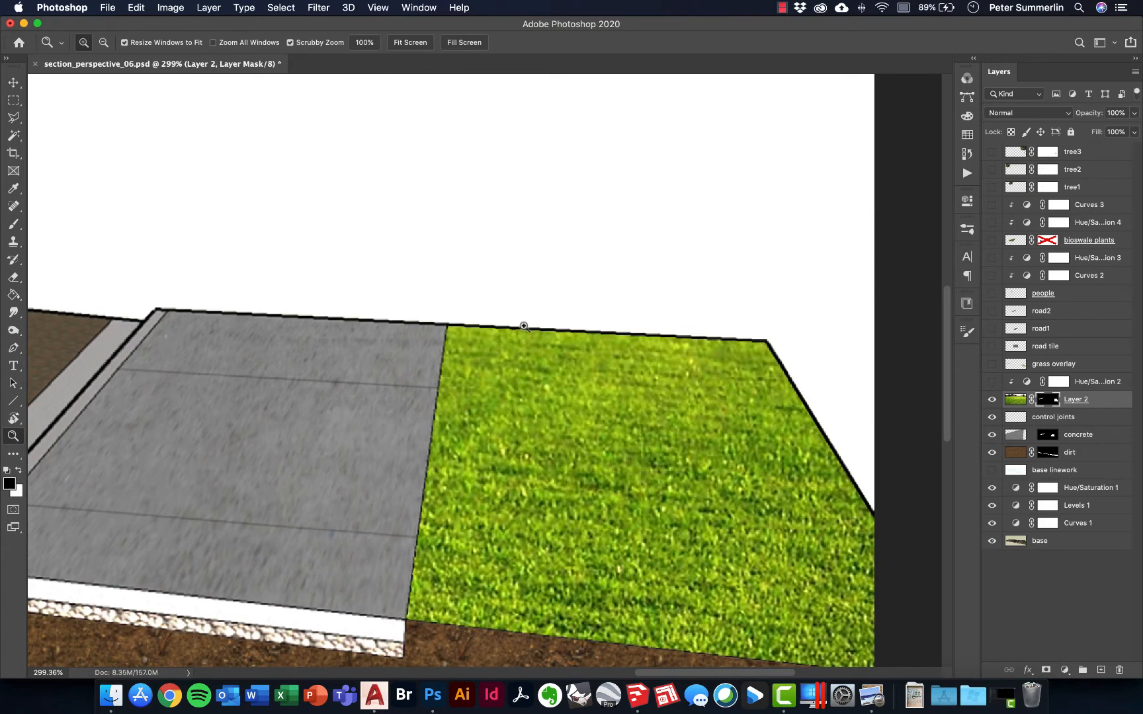
left_click_drag(522, 324, 507, 299)
scroll(507, 299, "right", 4)
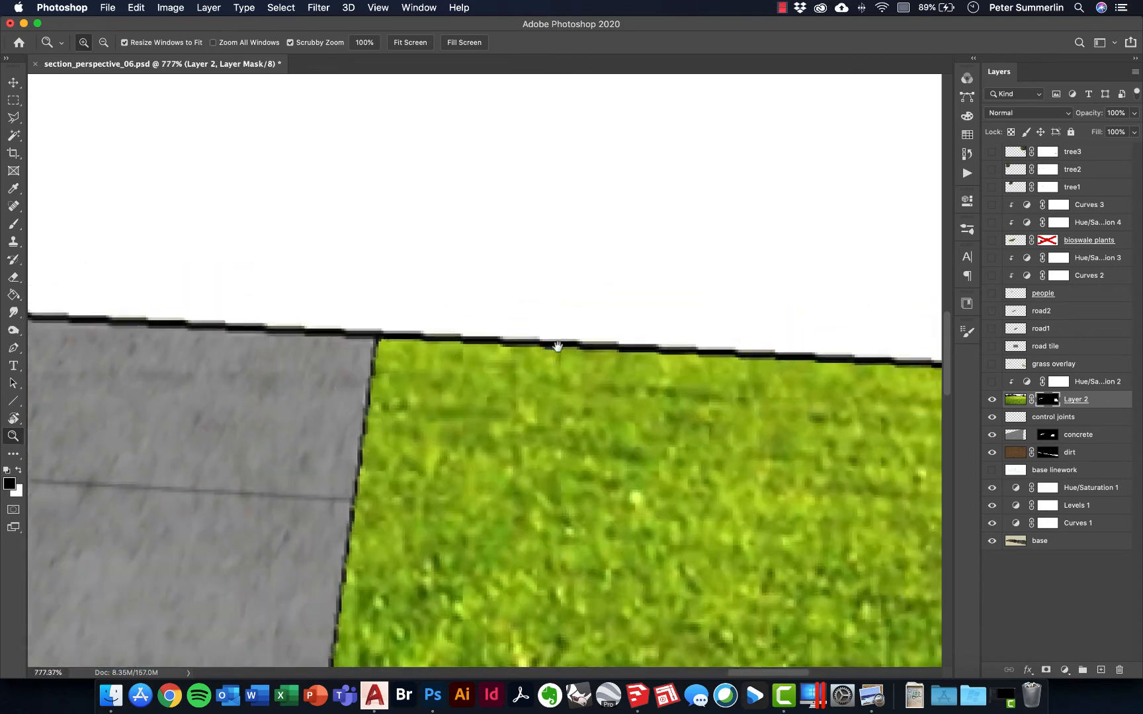
key("b")
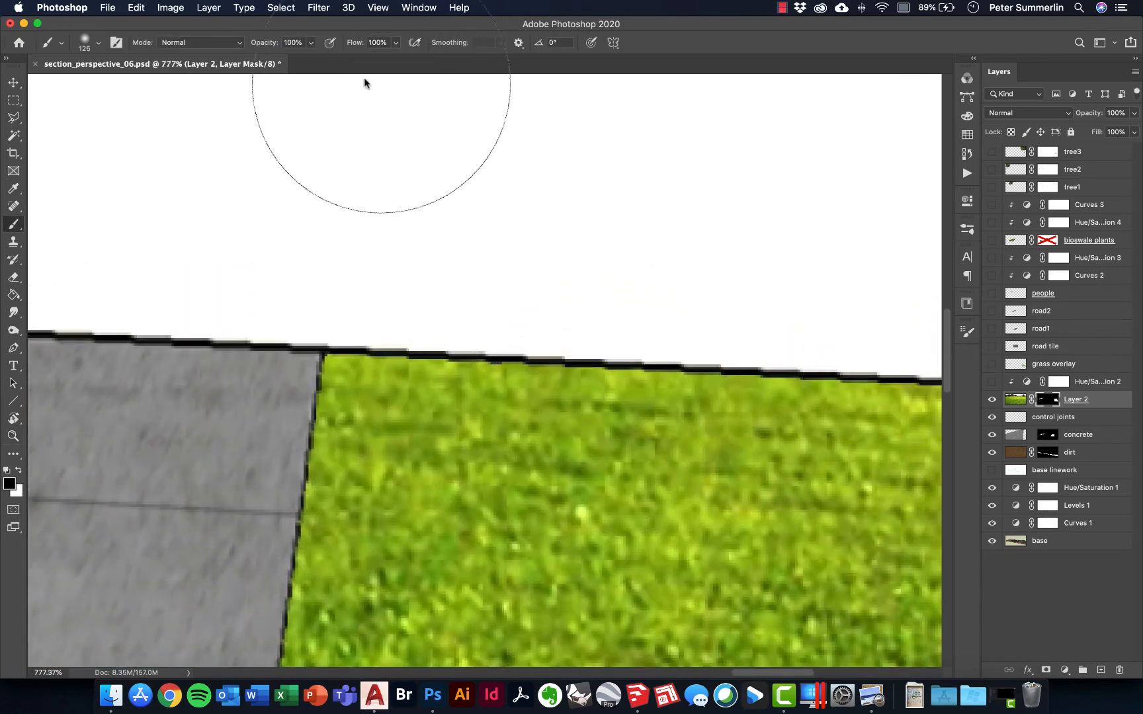
left_click(419, 8)
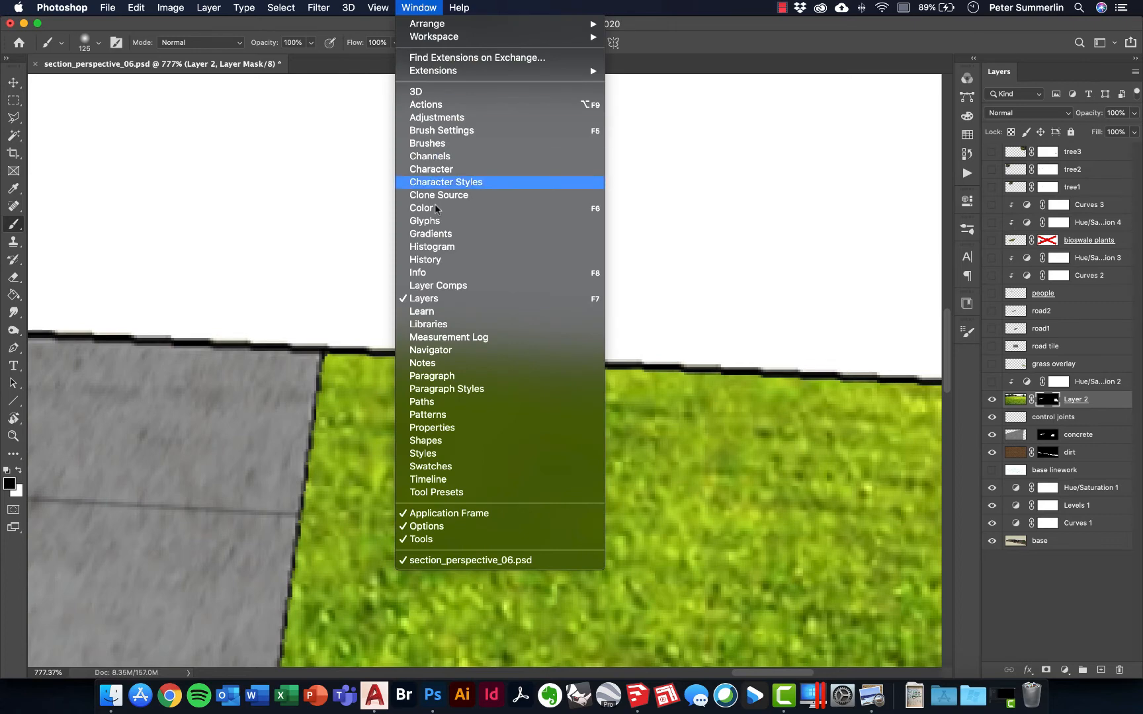
left_click(438, 143)
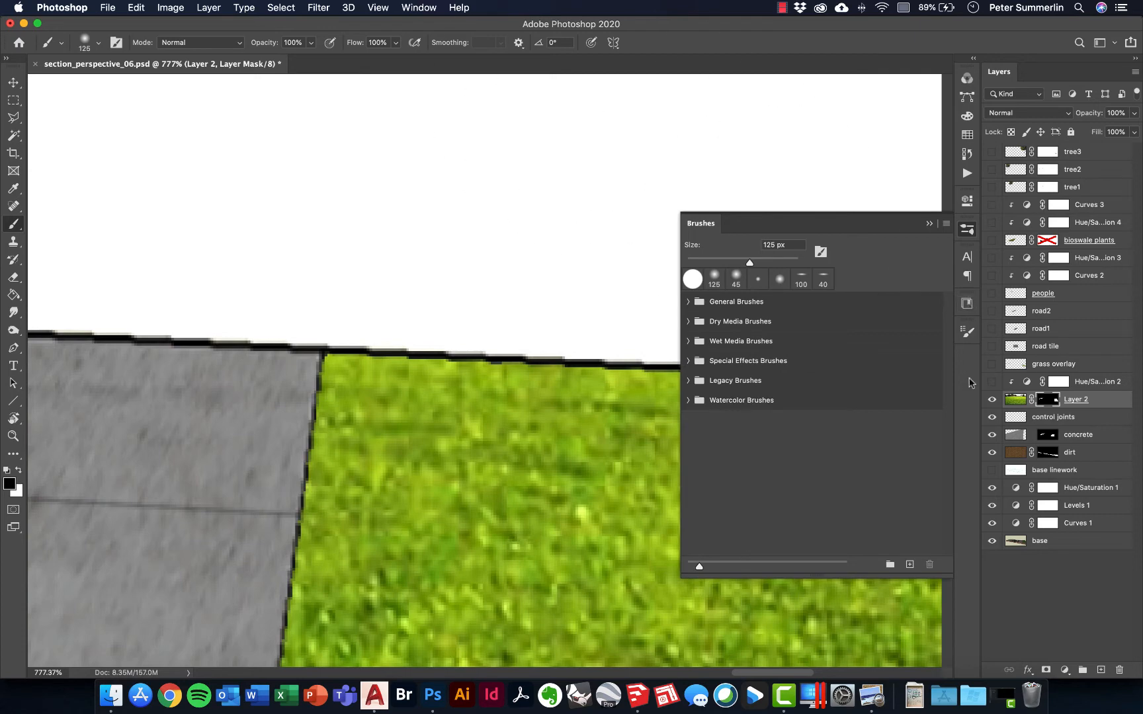
left_click(967, 333)
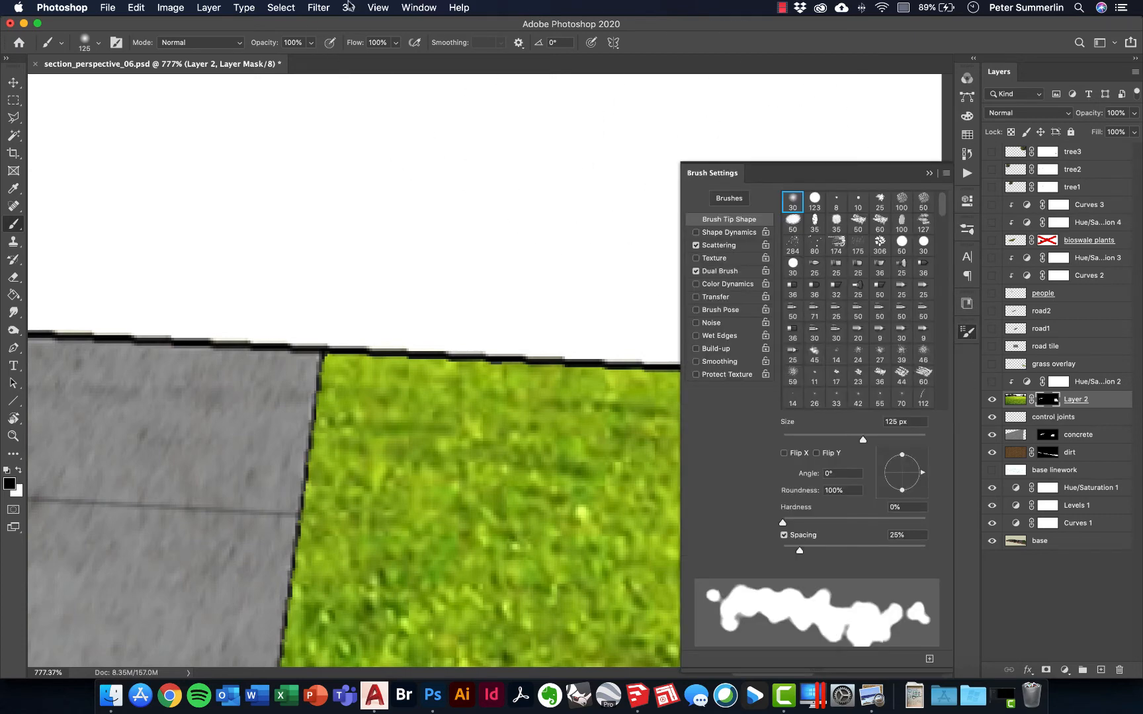
- Review the brush's Scattering and Dual Brush options, and choose the 112 px grass-blade brush tip
left_click(419, 8)
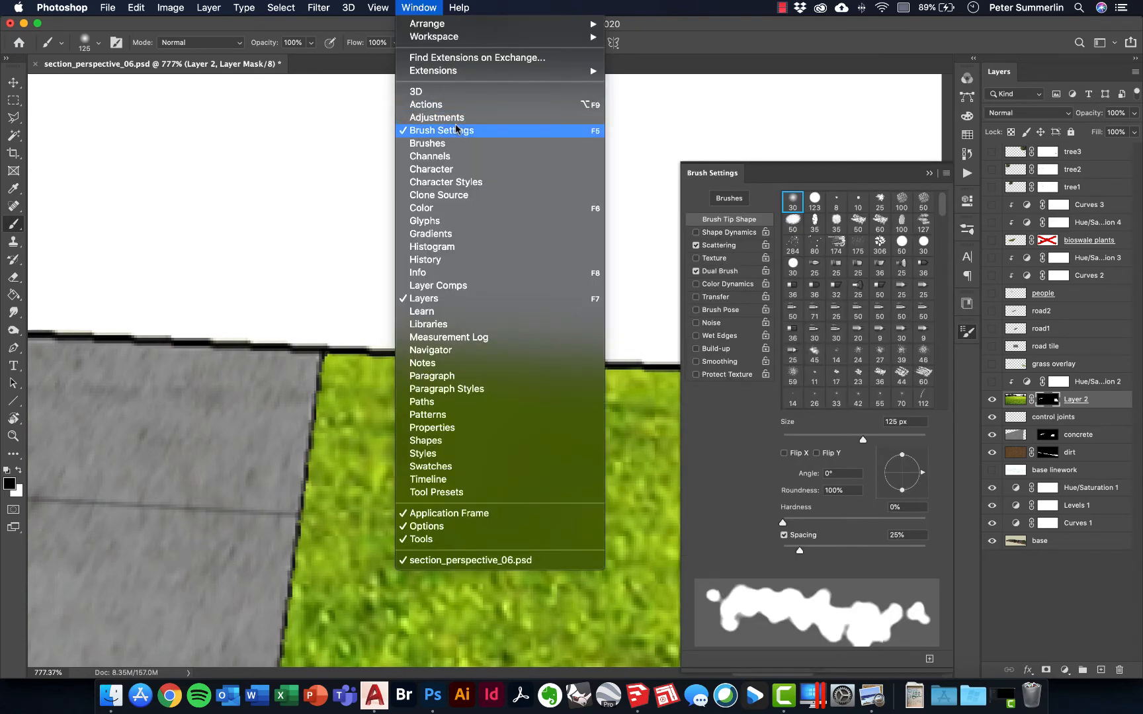
left_click(724, 250)
left_click(718, 271)
left_click(715, 249)
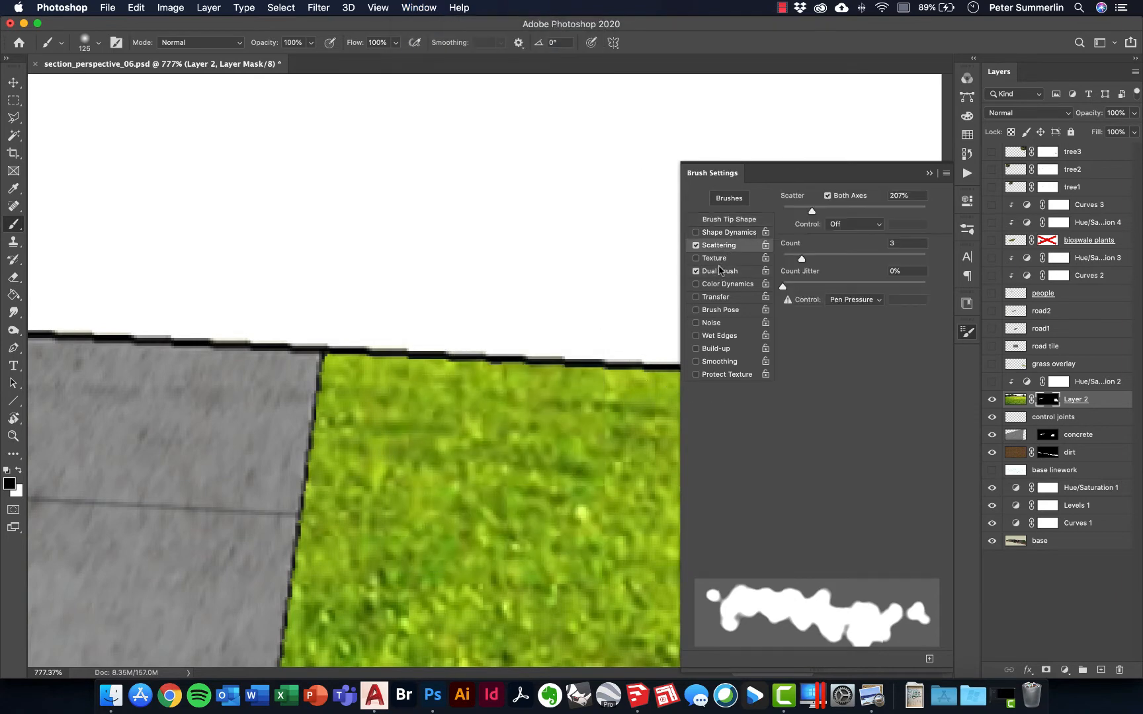
left_click(720, 271)
left_click(725, 220)
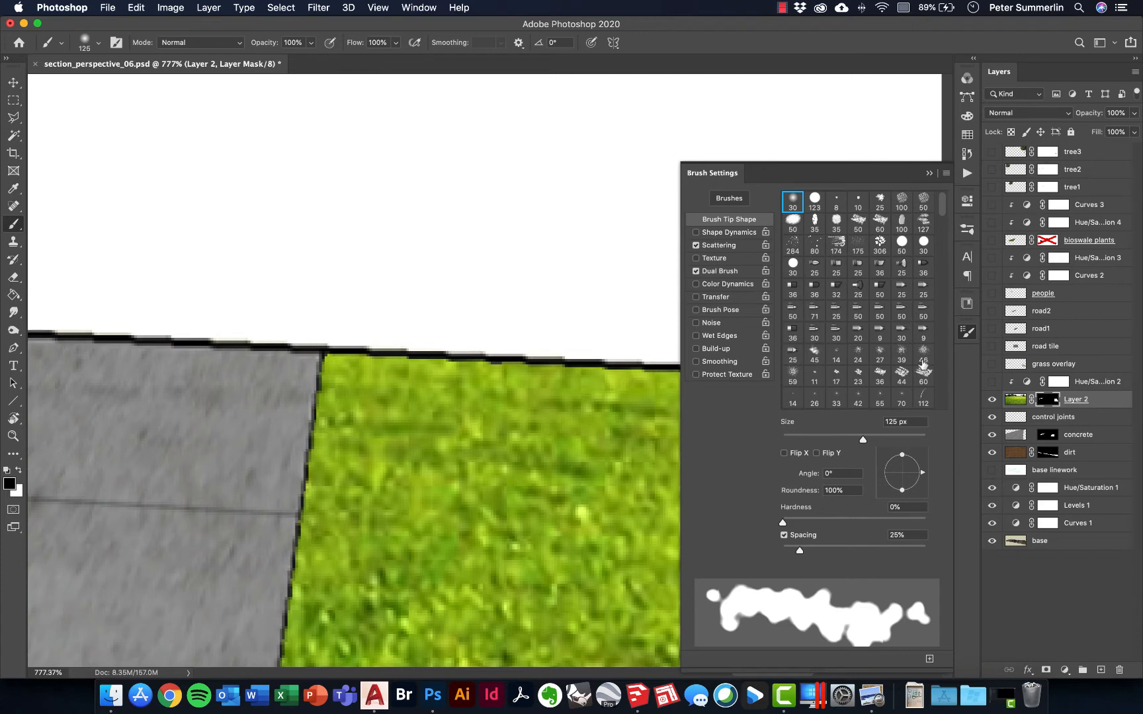
left_click(924, 396)
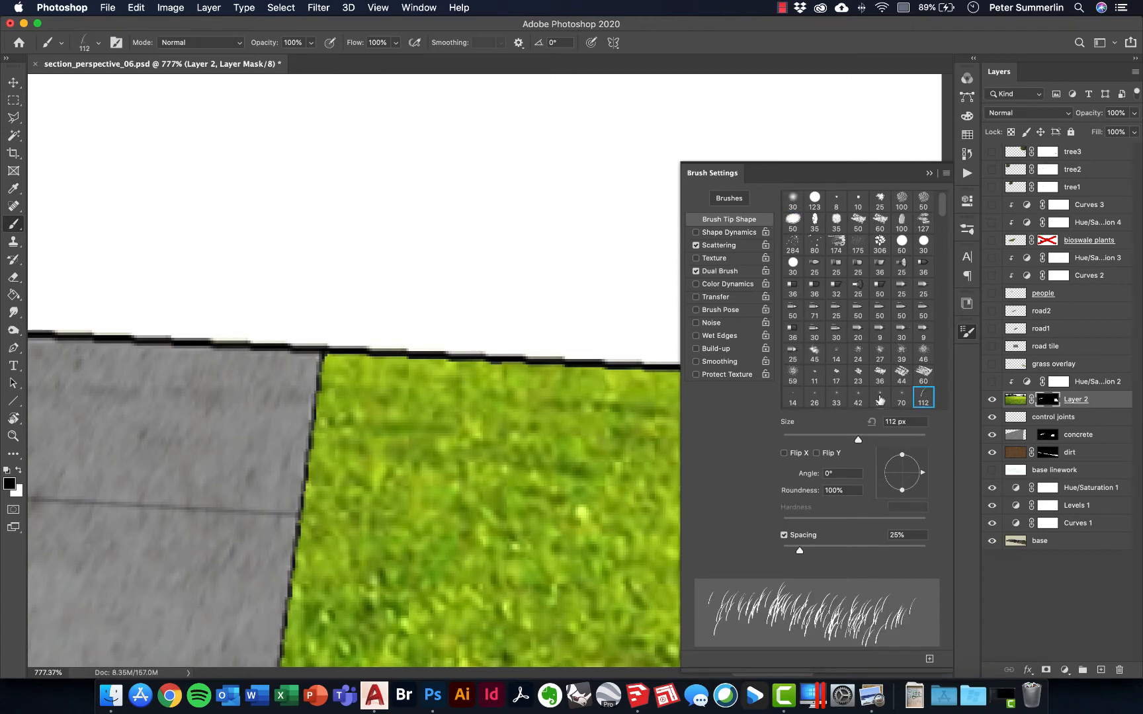
- Enable Shape Dynamics for the grass brush with a size jitter of 42% and an angle jitter of 9%
left_click(728, 233)
left_click_drag(783, 211, 842, 211)
left_click_drag(793, 313, 795, 315)
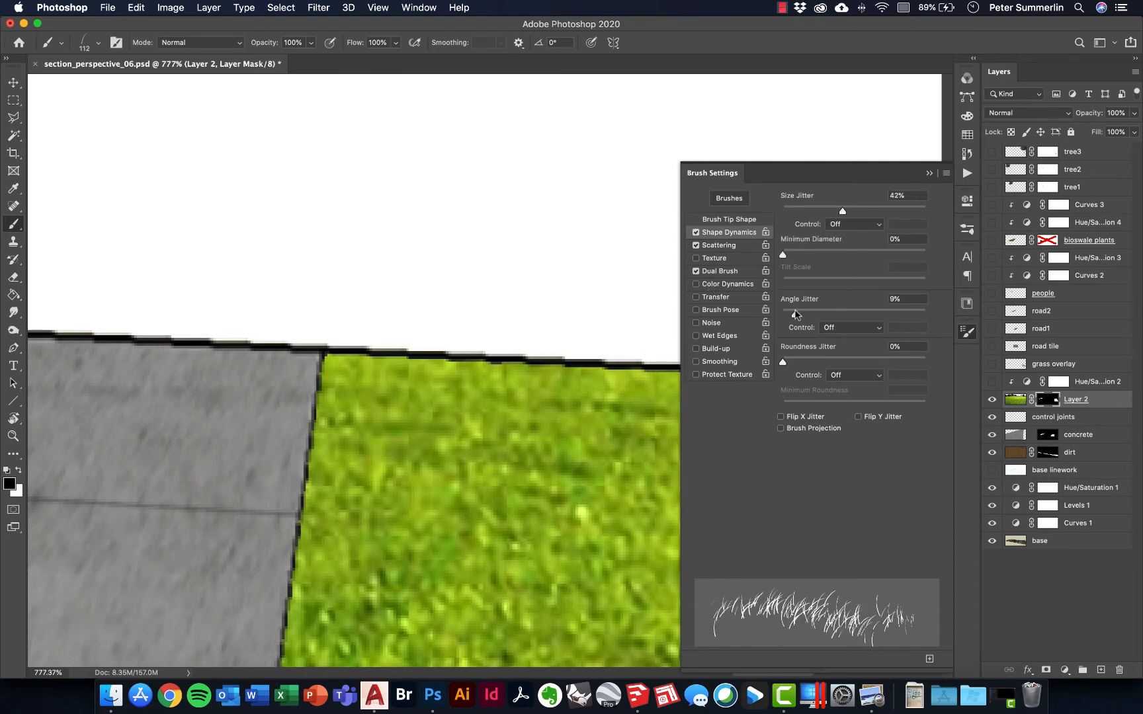
- Reduce the grass brush's scatter, raise its scatter count, and set the tip spacing to 16%
left_click(730, 249)
left_click_drag(815, 210, 802, 212)
left_click_drag(801, 258, 850, 257)
left_click(738, 220)
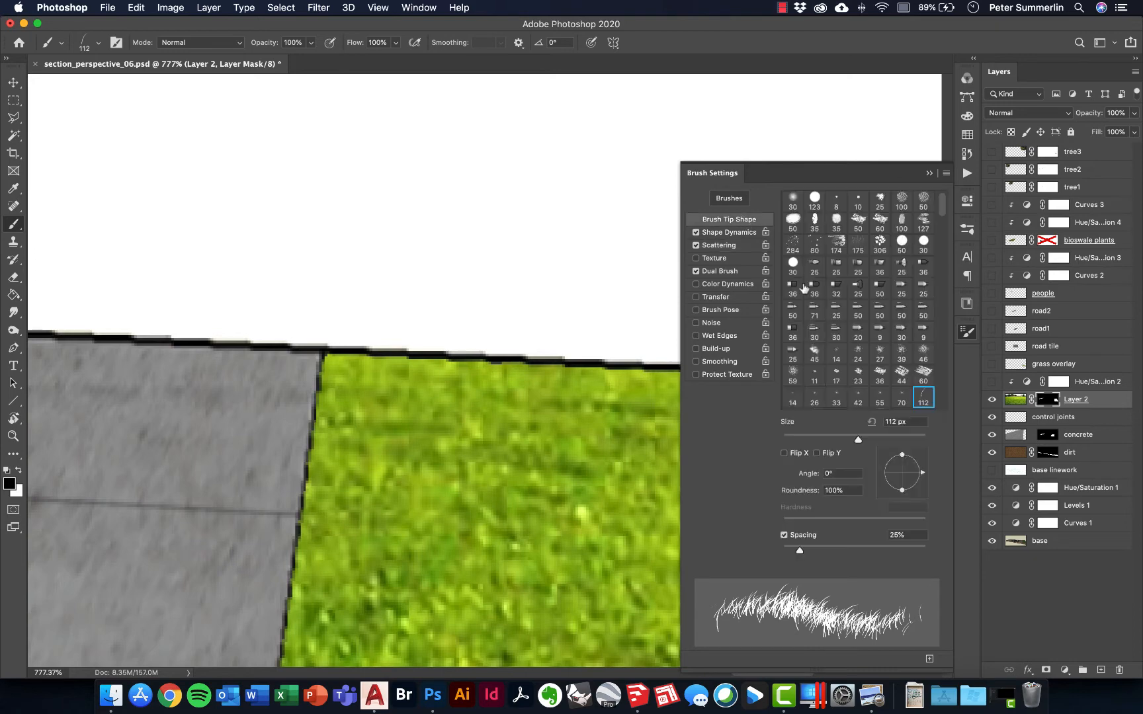
left_click_drag(800, 551, 794, 549)
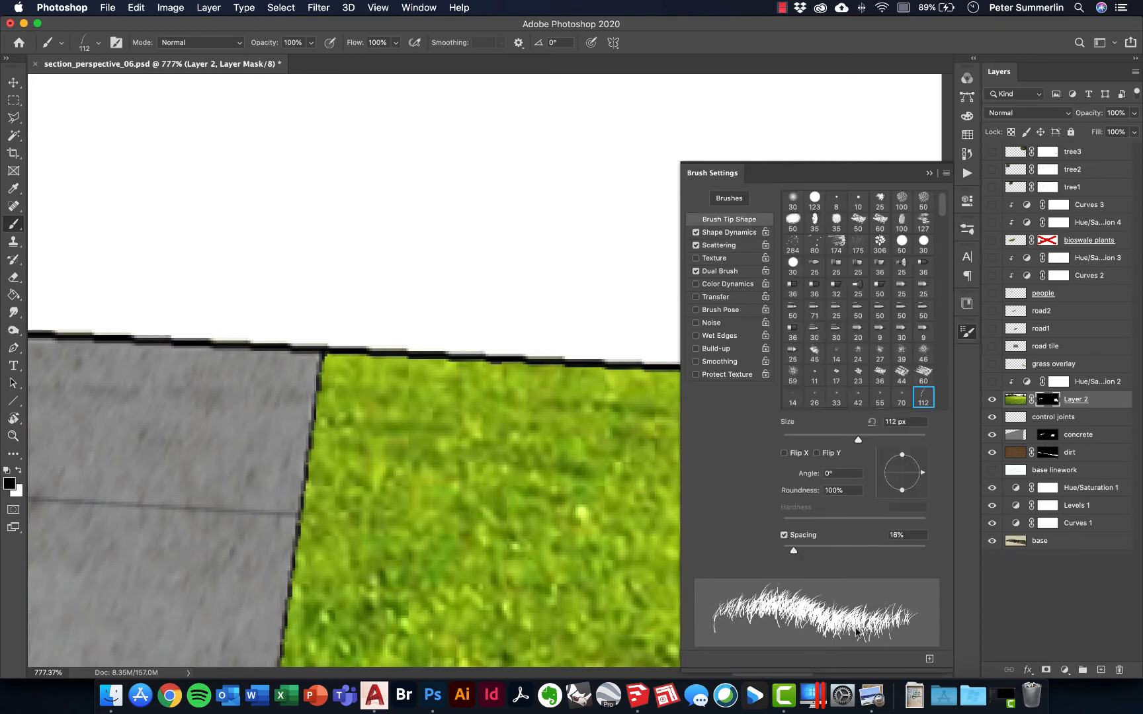
left_click(968, 332)
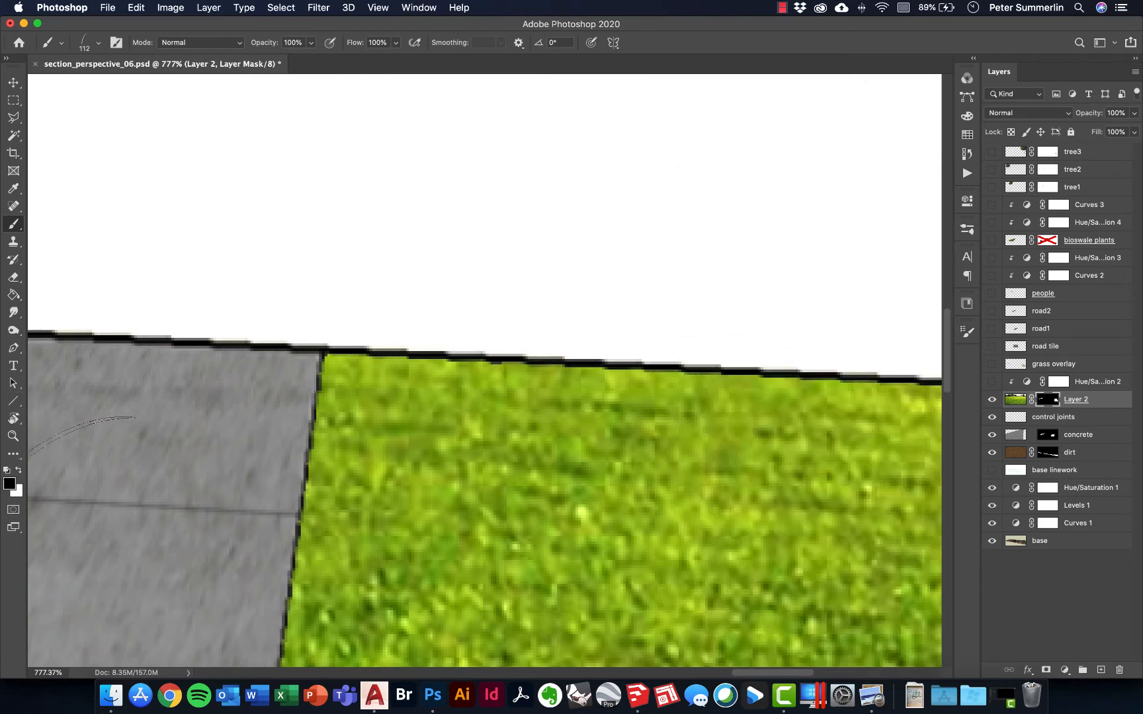
- Paint grass blades in white on the Layer 2 mask along the grass's back edge with a 25 px brush
left_click(19, 471)
key("bracketleft")
key("bracketleft")
key("bracketleft")
key("bracketleft")
key("bracketleft")
key("bracketleft")
key("bracketleft")
key("bracketleft")
key("bracketleft")
key("bracketleft")
key("bracketleft")
mouse_move(671, 362)
left_mouse_down()
mouse_move(337, 344)
mouse_move(311, 357)
left_mouse_up()
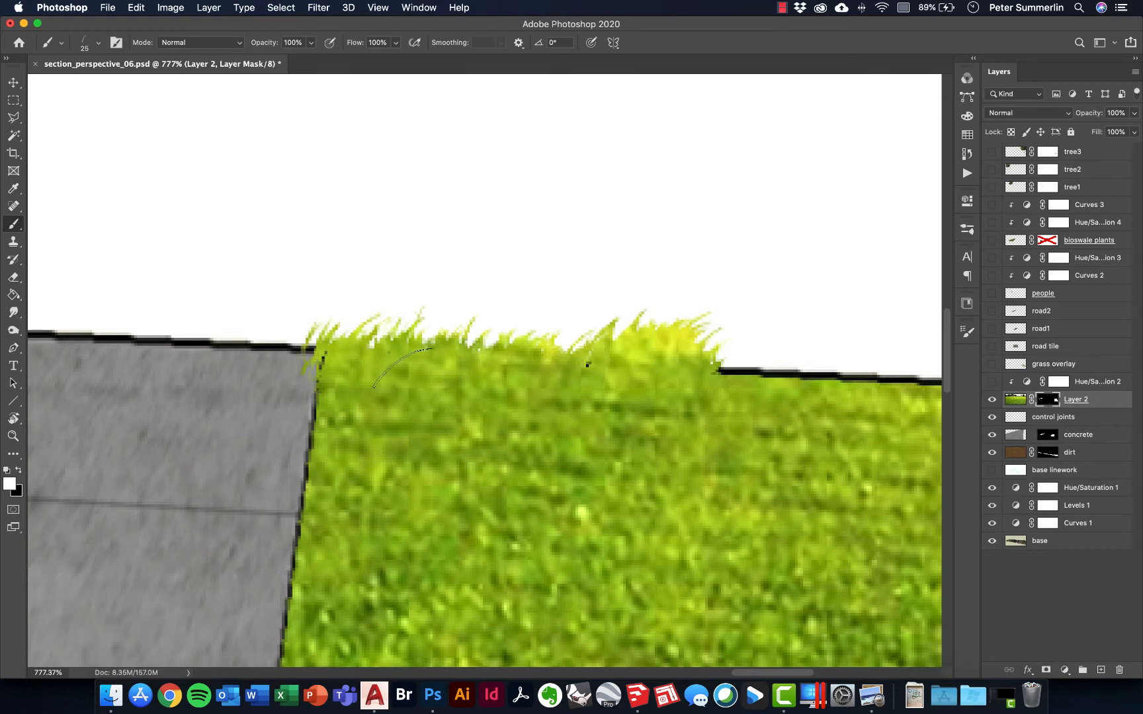
mouse_move(489, 340)
left_mouse_down()
mouse_move(867, 379)
mouse_move(429, 373)
mouse_move(721, 379)
mouse_move(771, 450)
left_mouse_up()
- Paint straight rows of grass blades on the mask along the lawn's sloping outer edge to cover the black outline
left_click_drag(707, 361, 515, 176)
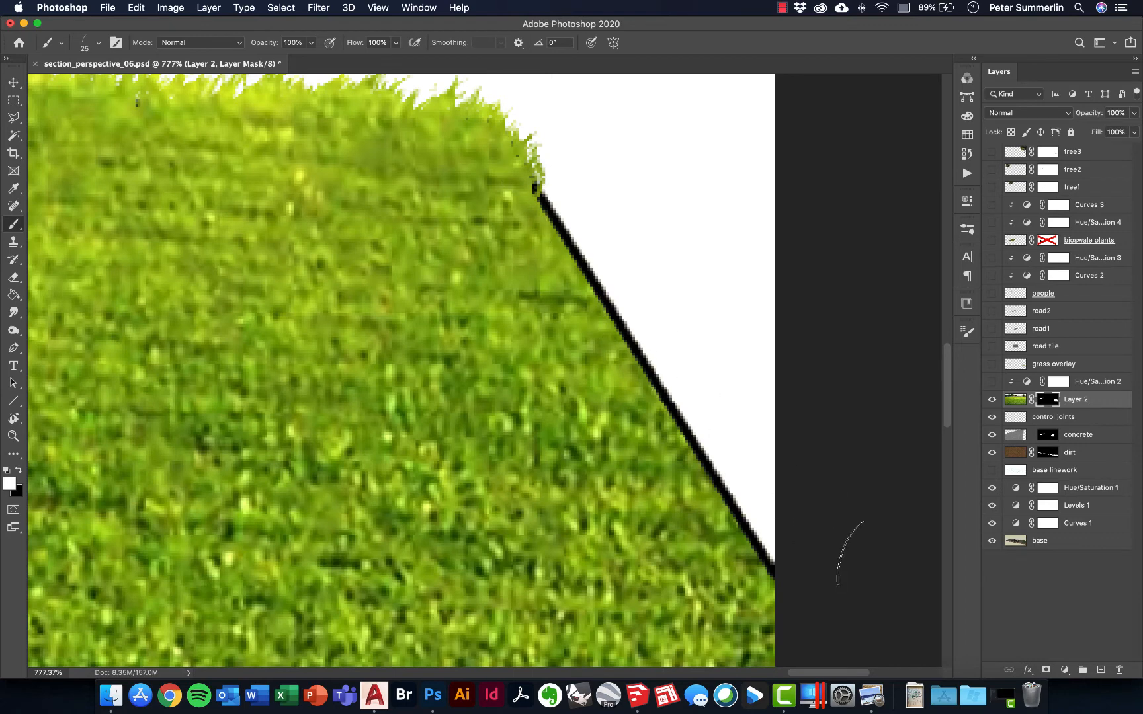
left_click(775, 570, "shift")
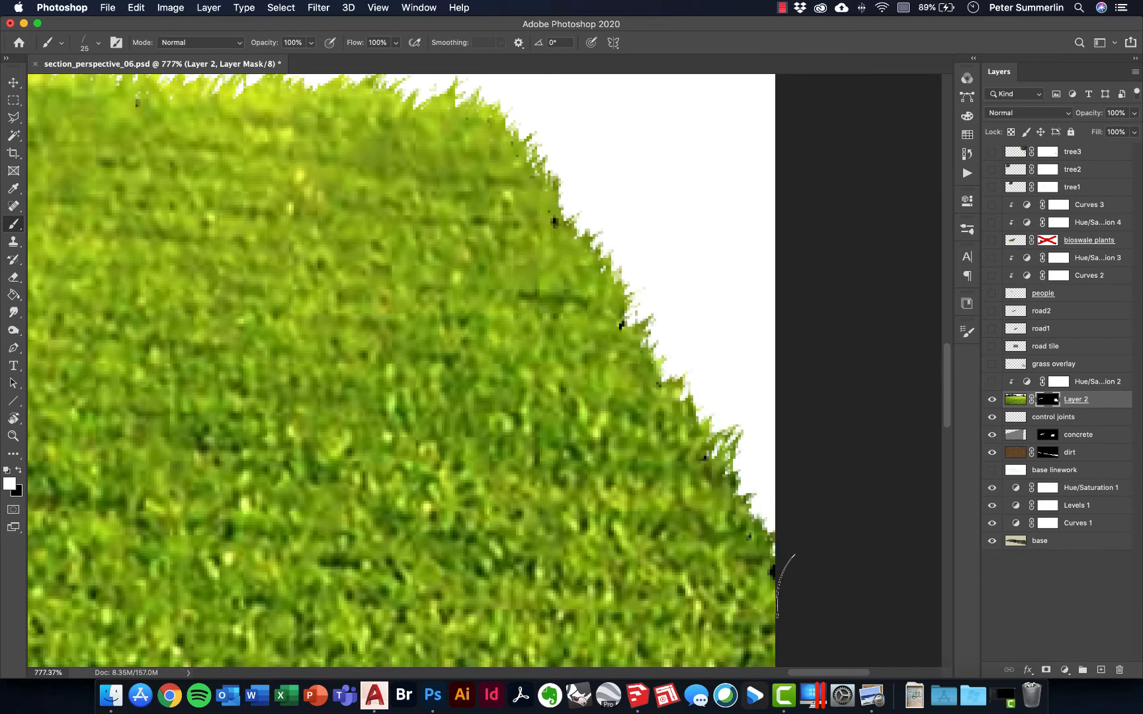
left_click(546, 229, "shift")
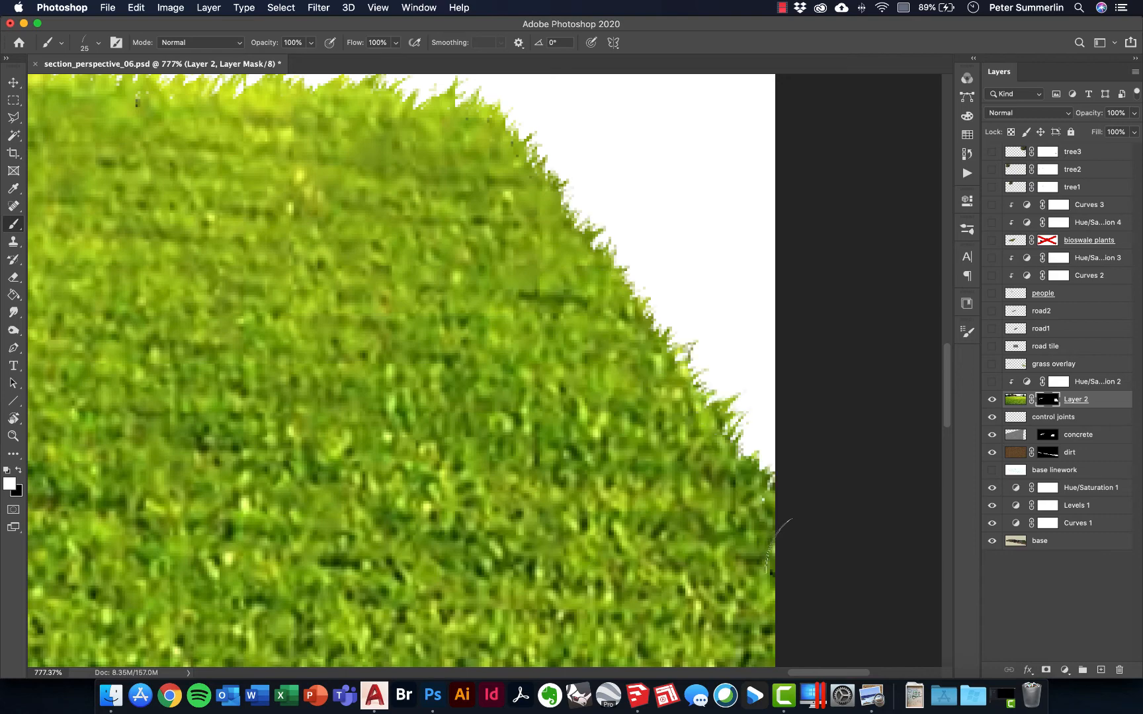
- Paint a straight row of grass blades on the mask along the edge between the sidewalk and the grass
scroll(778, 523, "up", 10)
scroll(683, 472, "left", 8)
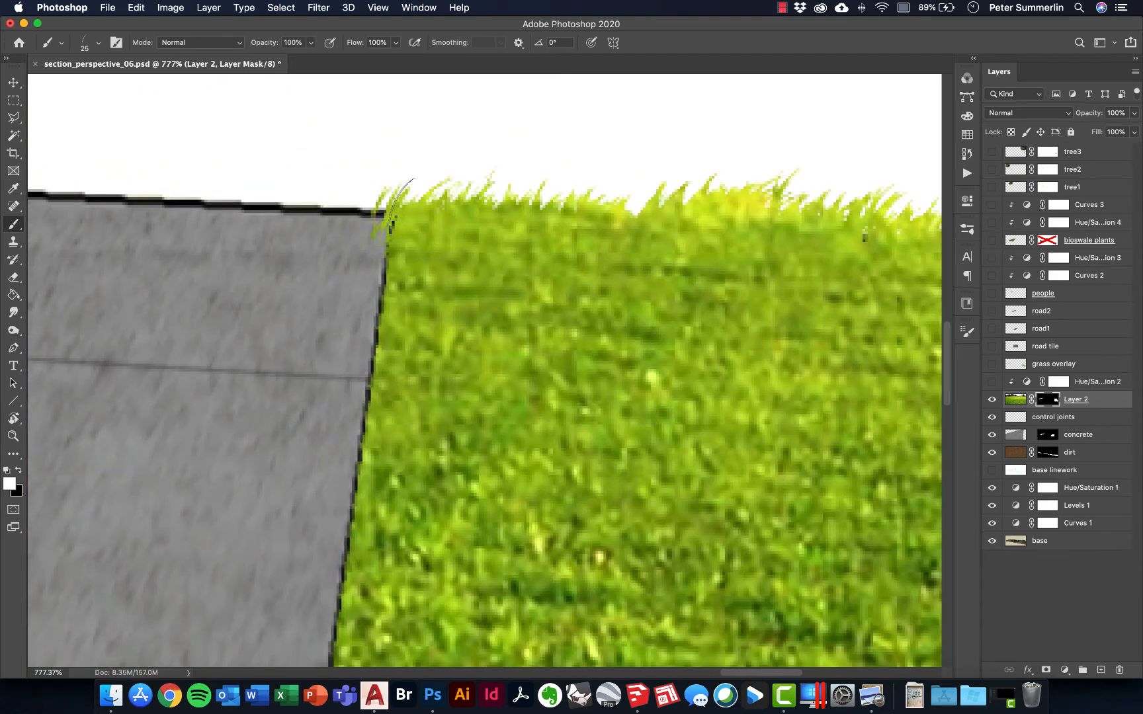
mouse_move(443, 387)
left_mouse_down()
mouse_move(437, 324)
mouse_move(450, 229)
mouse_move(455, 261)
left_mouse_up()
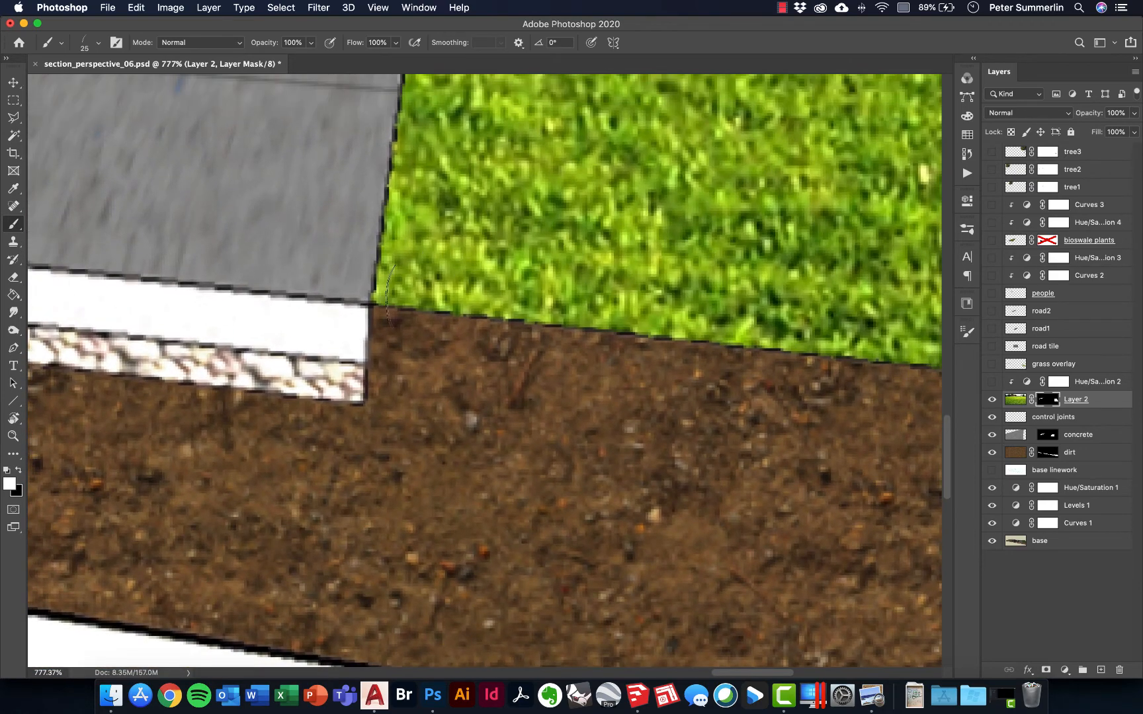
left_click(379, 281, "shift")
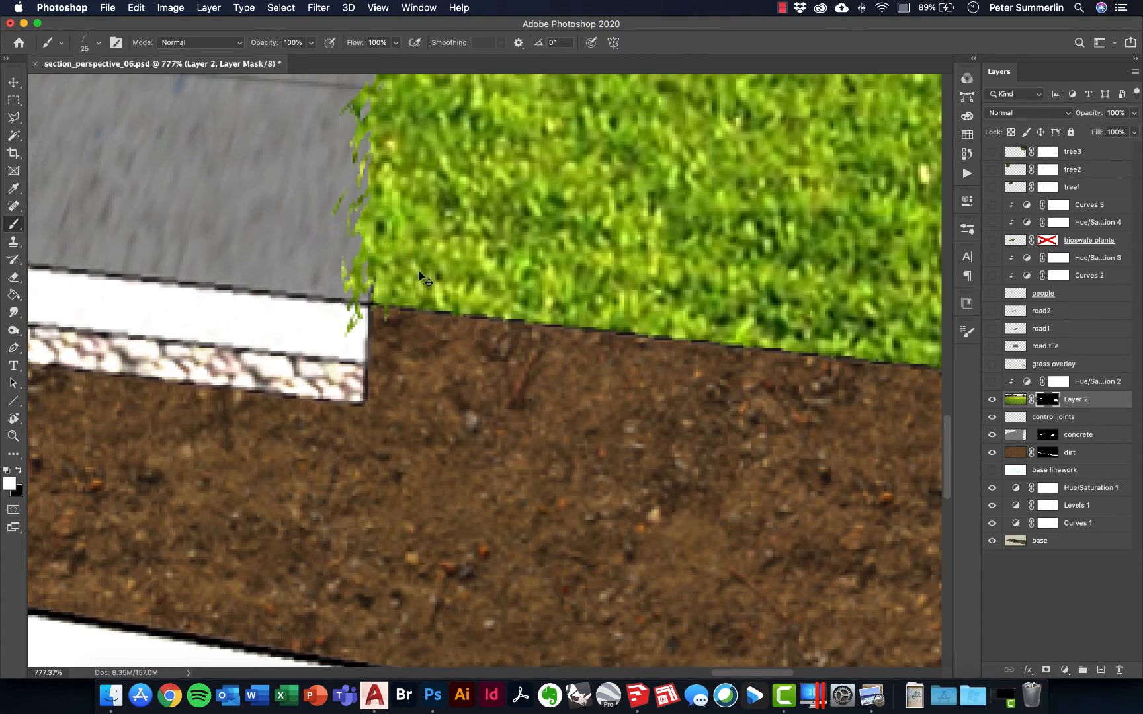
key("super+0")
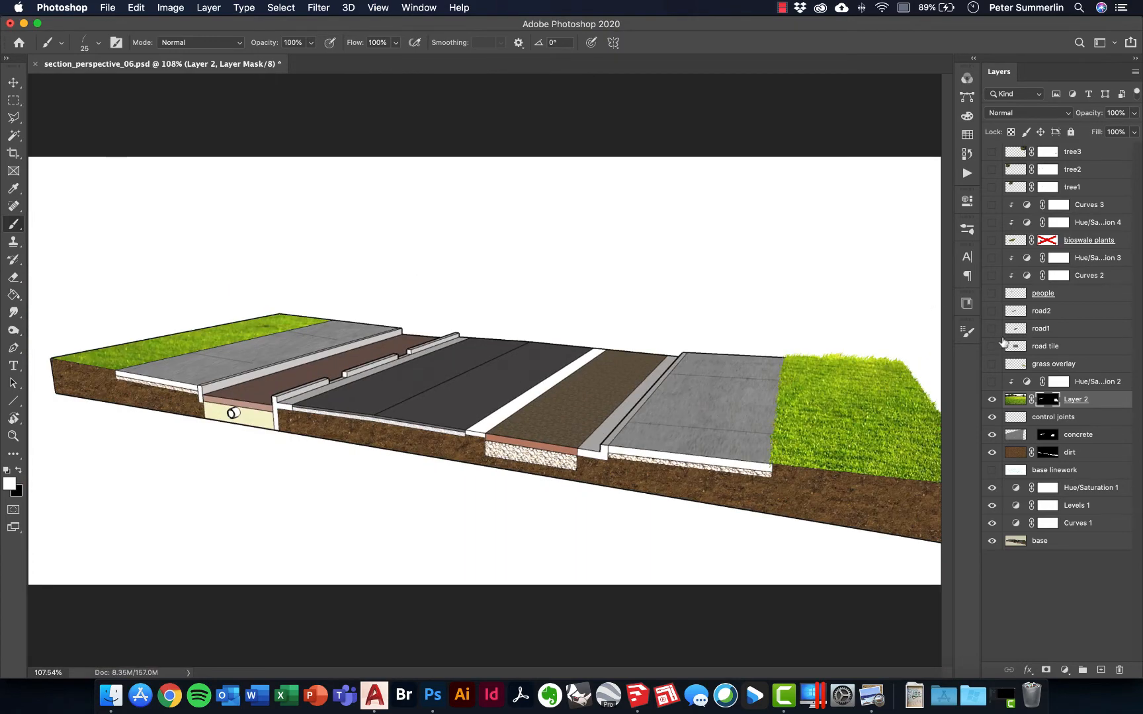
- Show the bioswale plants layer and delete its disabled layer mask
left_click(992, 240)
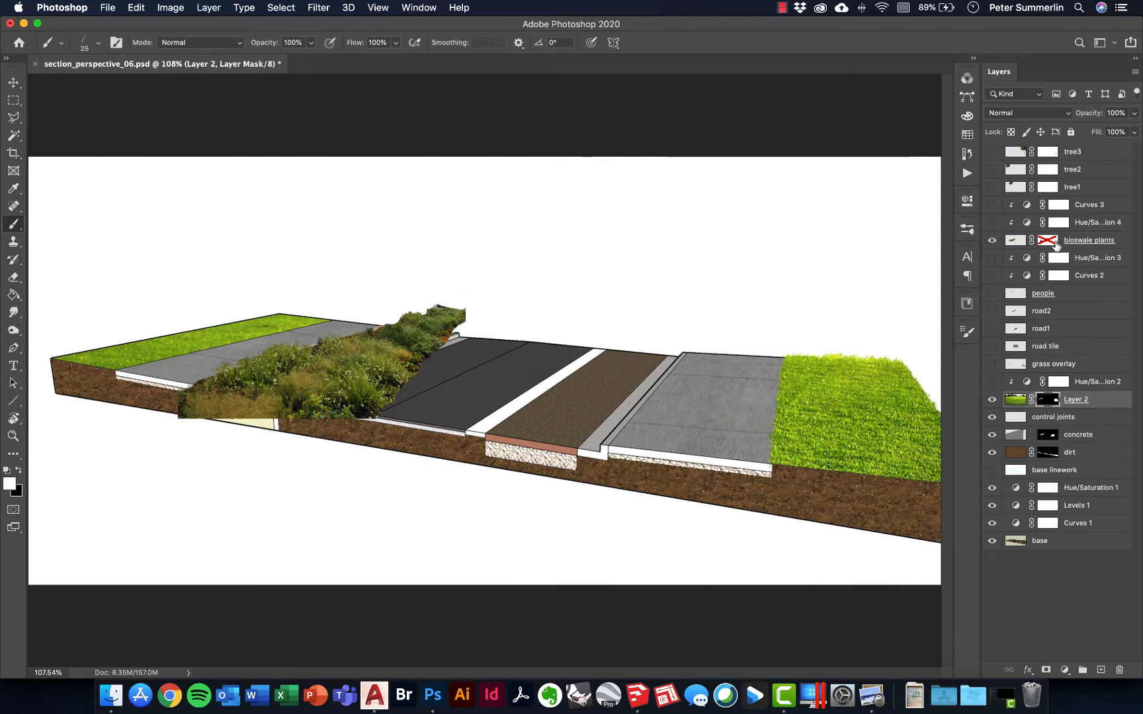
right_click(1081, 241)
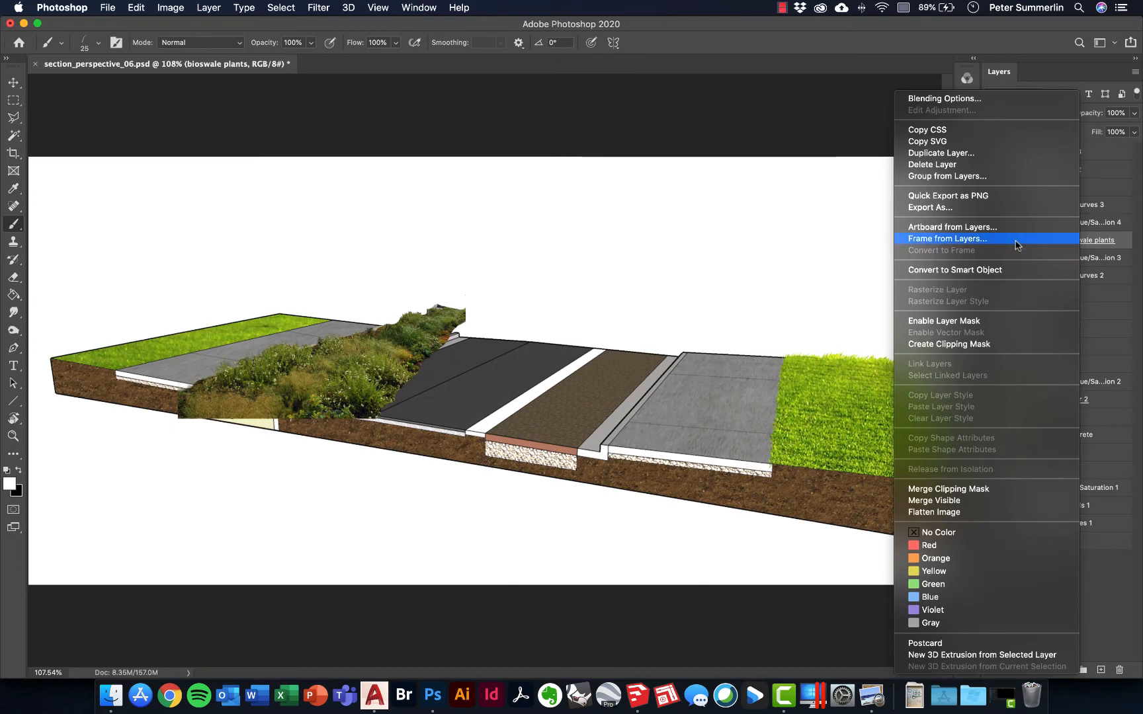
left_click(1110, 233)
left_click(953, 264)
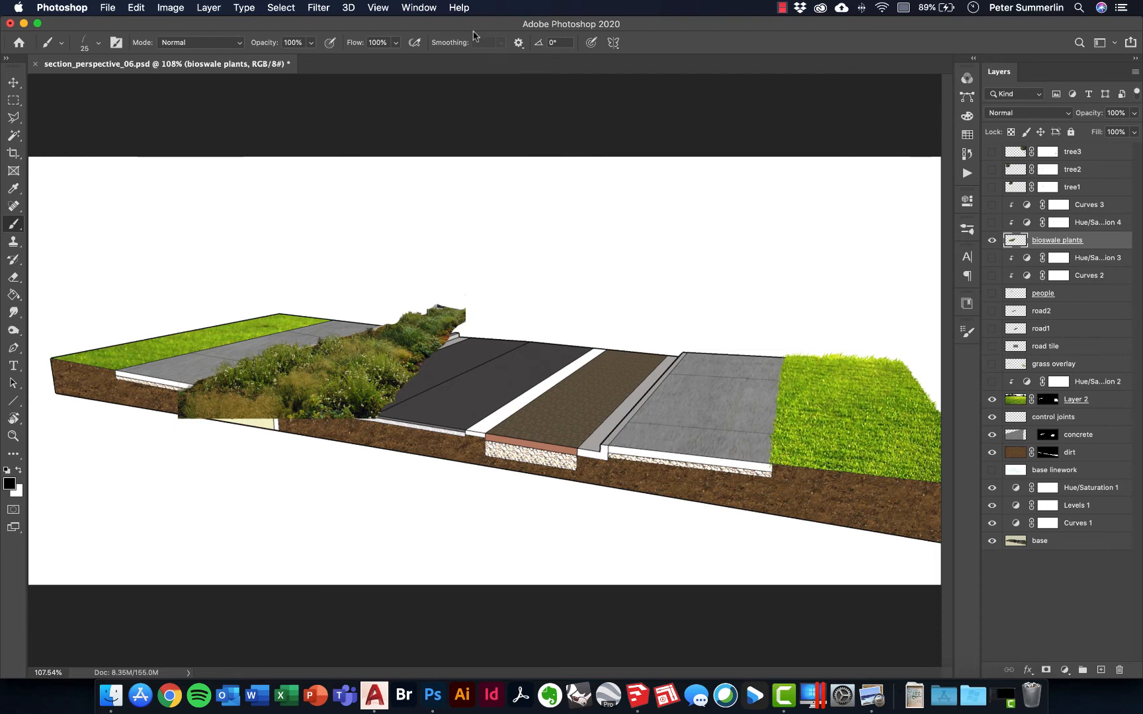
- Open the brush settings and choose the 39 px textured brush tip for the bioswale plants
left_click(419, 7)
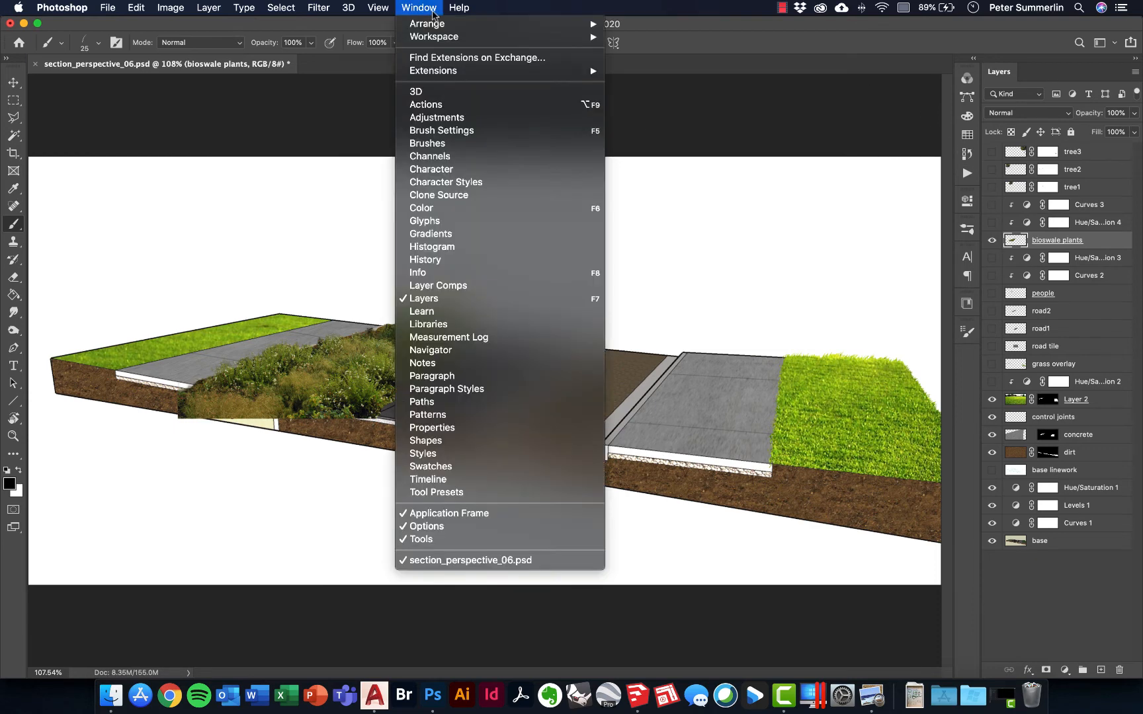
left_click(466, 130)
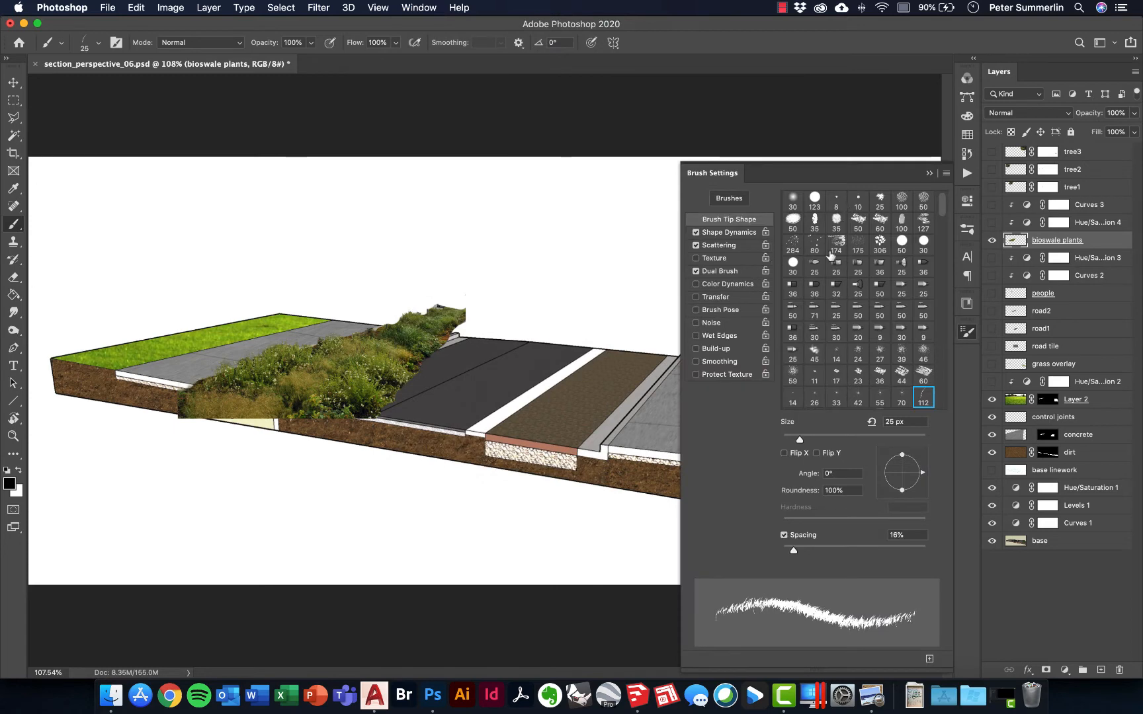
scroll(889, 356, "down", 1)
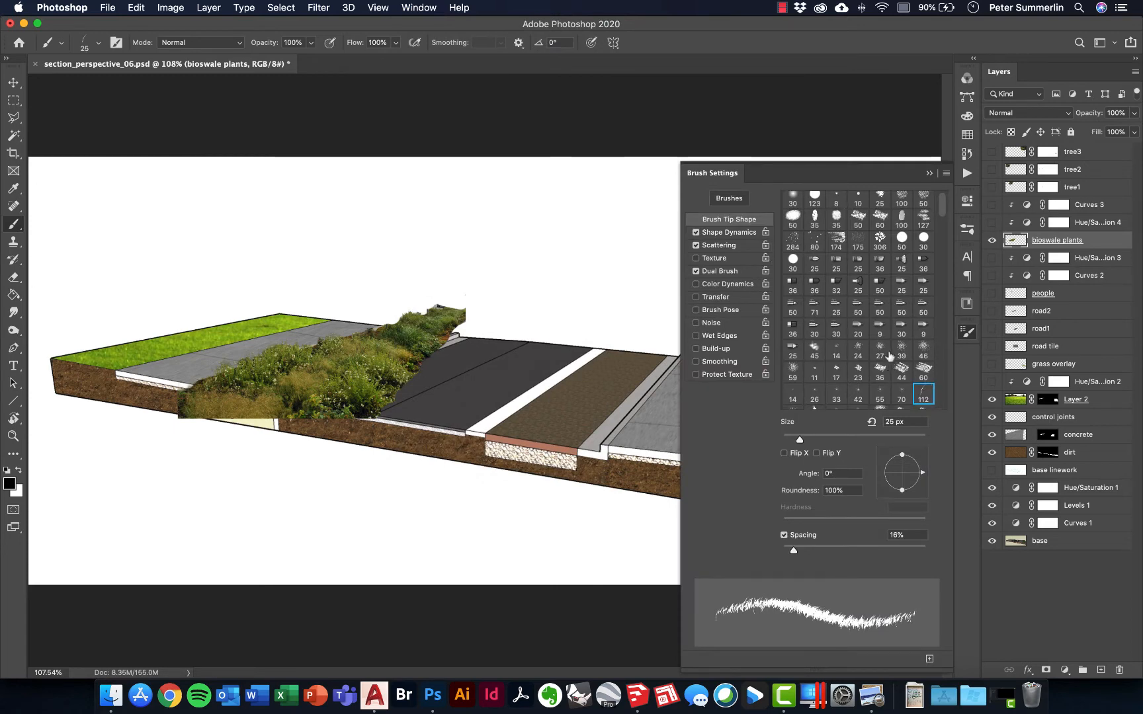
left_click(902, 348)
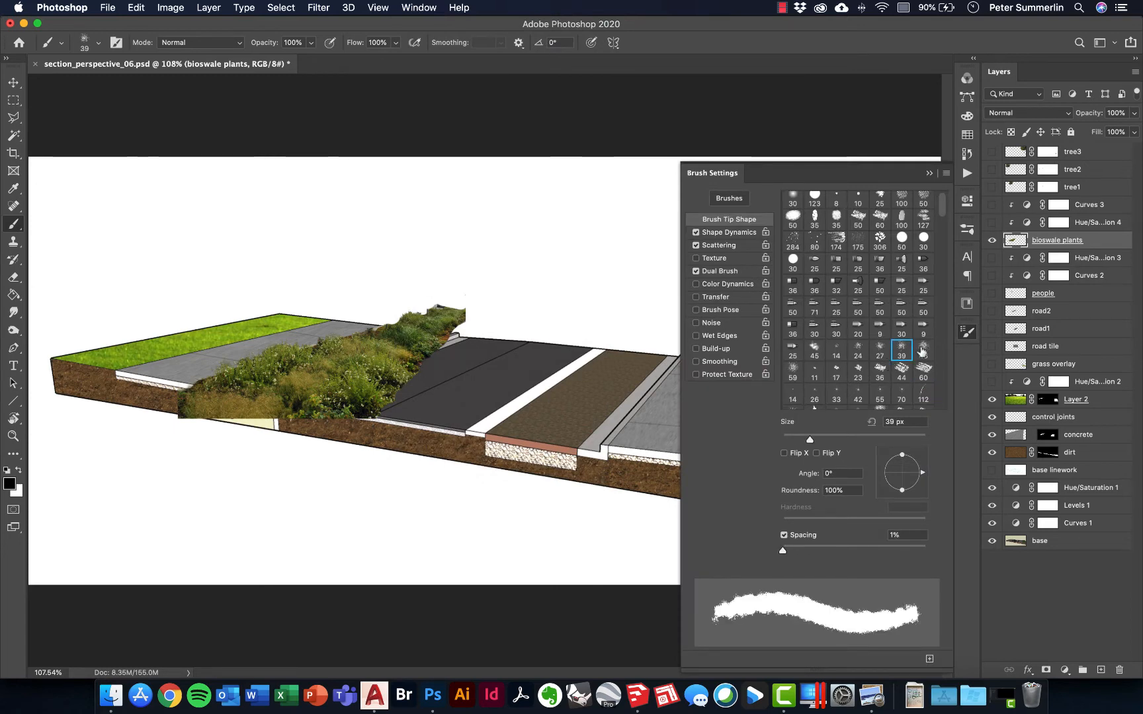
- Choose the 74 px maple leaf brush tip and turn off Dual Brush for it
scroll(913, 352, "down", 1)
scroll(914, 352, "down", 2)
left_click(815, 378)
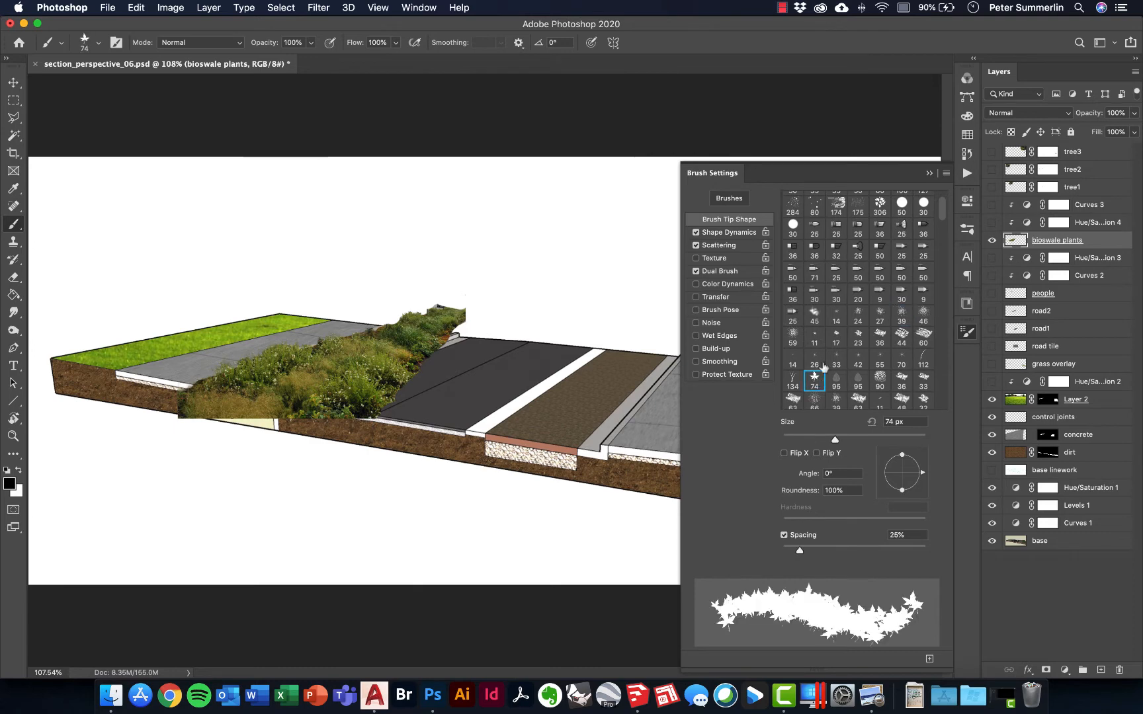
left_click(726, 273)
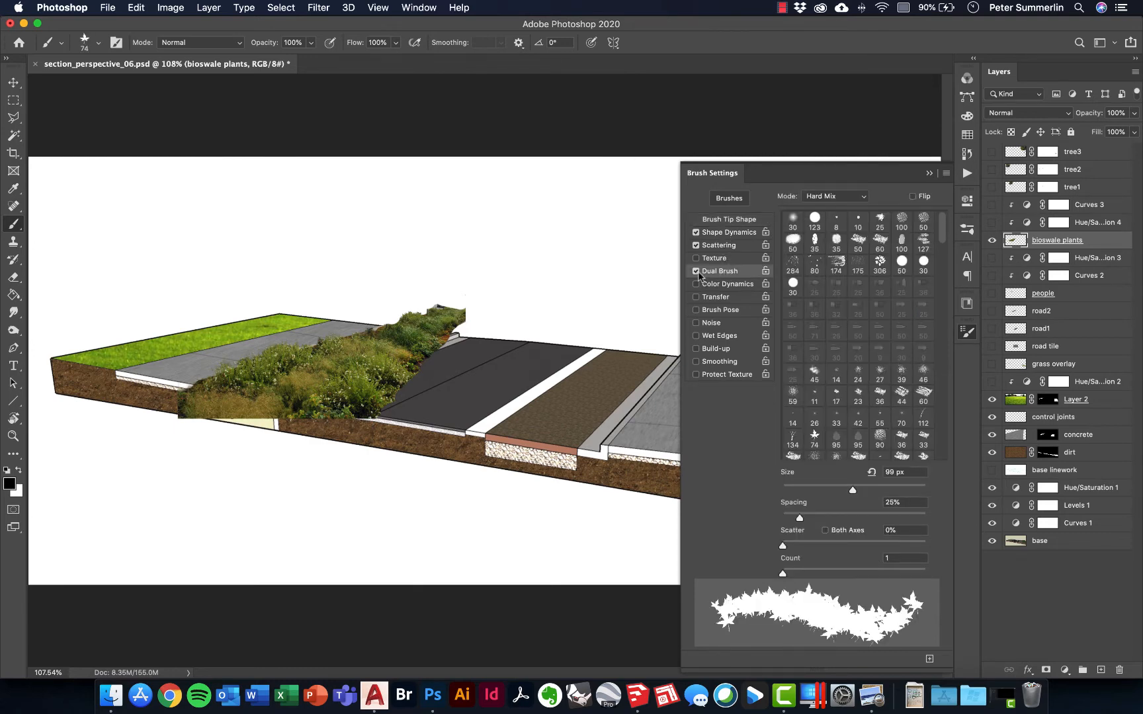
left_click(695, 271)
- Set the leaf brush's scatter to 181% and its spacing to 37%, and close the brush settings
left_click(728, 247)
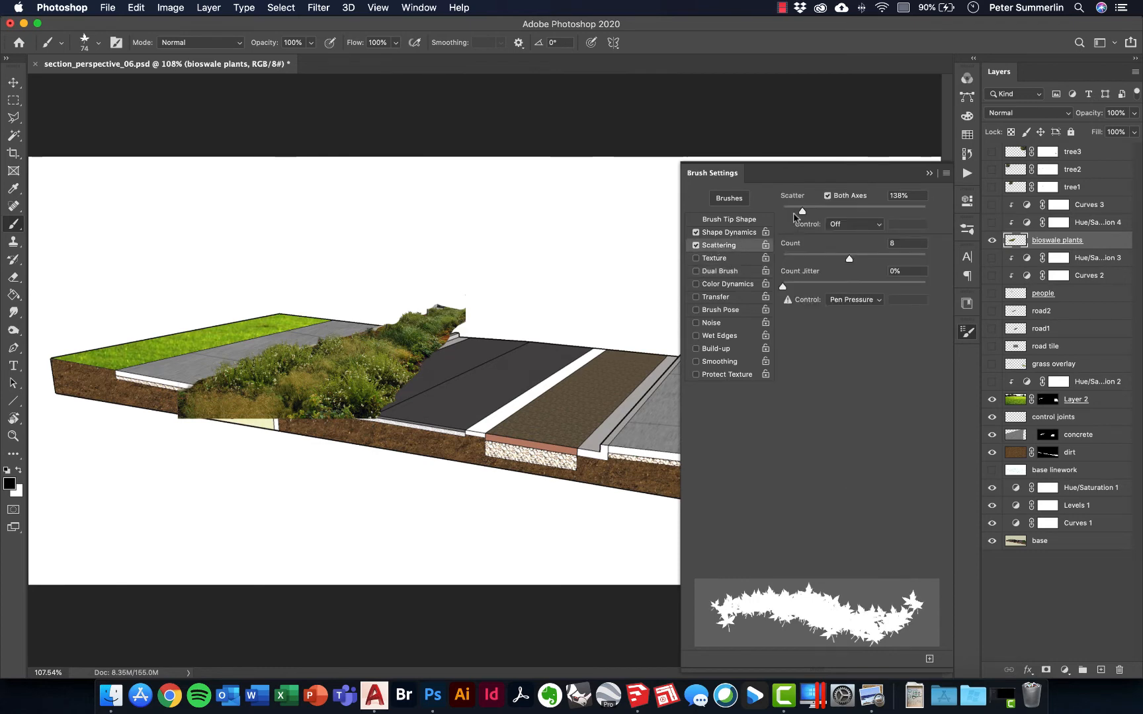
left_click_drag(803, 211, 808, 213)
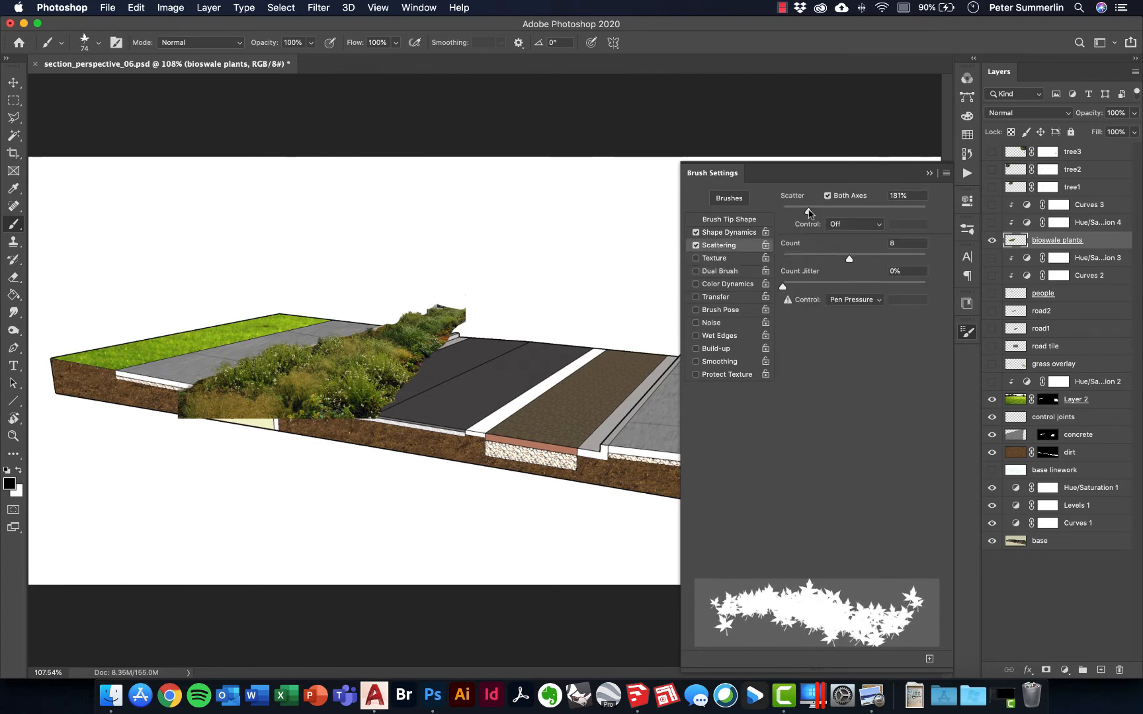
left_click(739, 236)
left_click(736, 220)
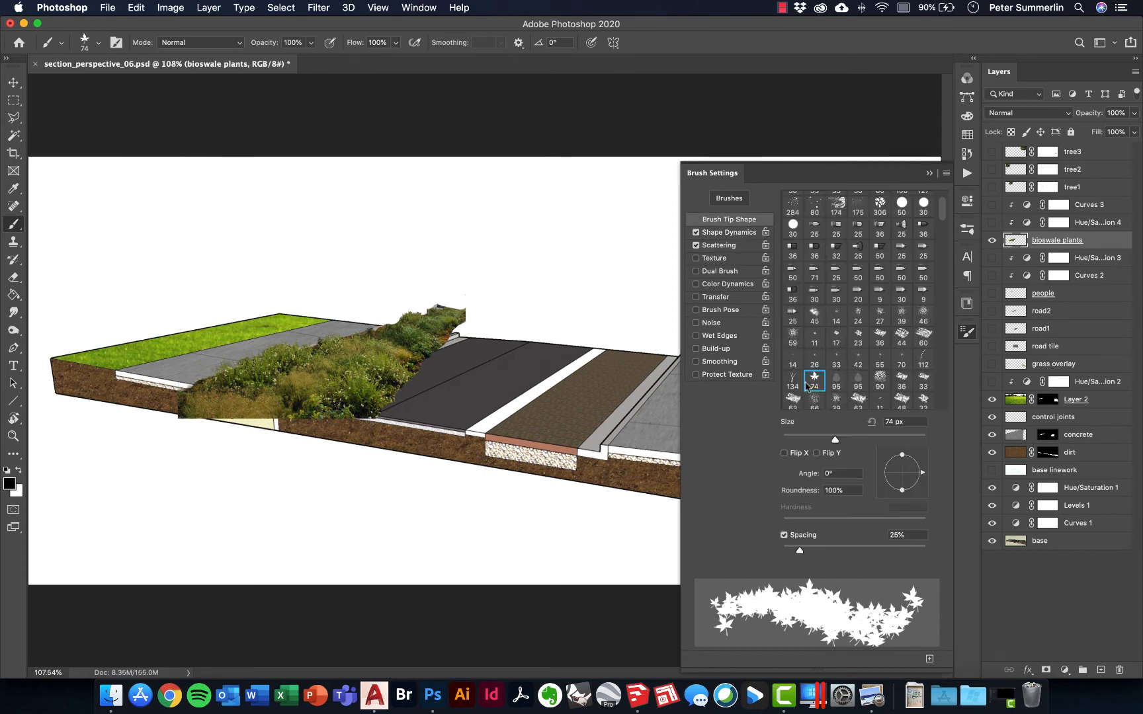
left_click_drag(800, 551, 809, 551)
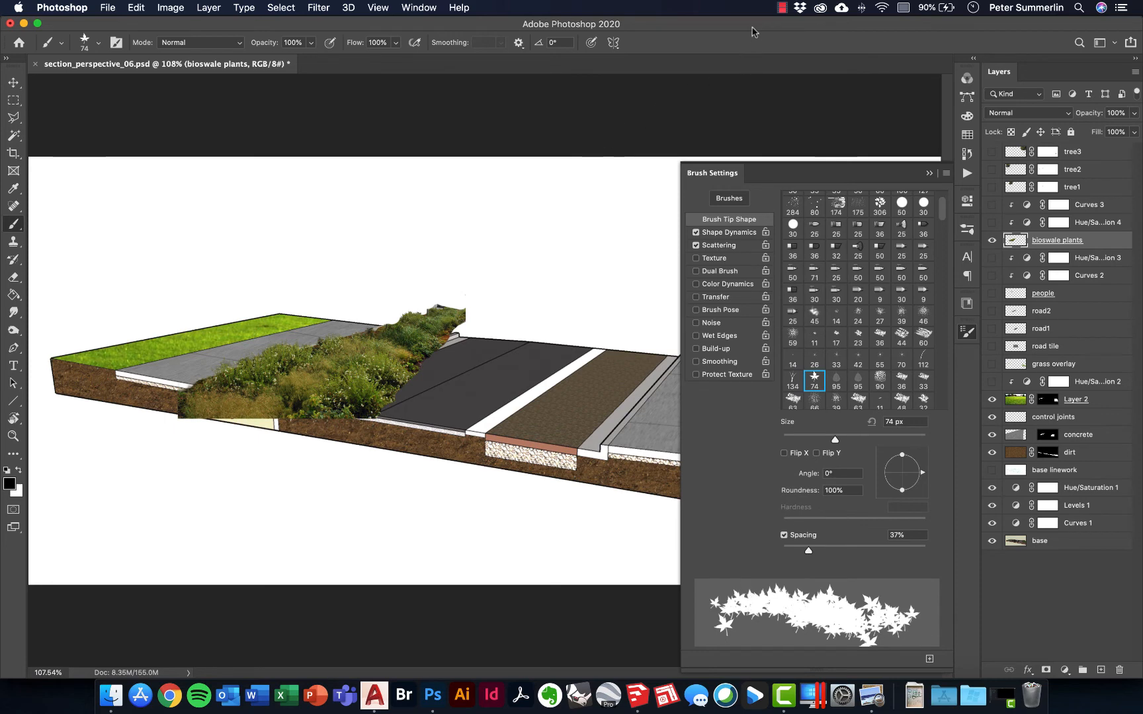
left_click(967, 332)
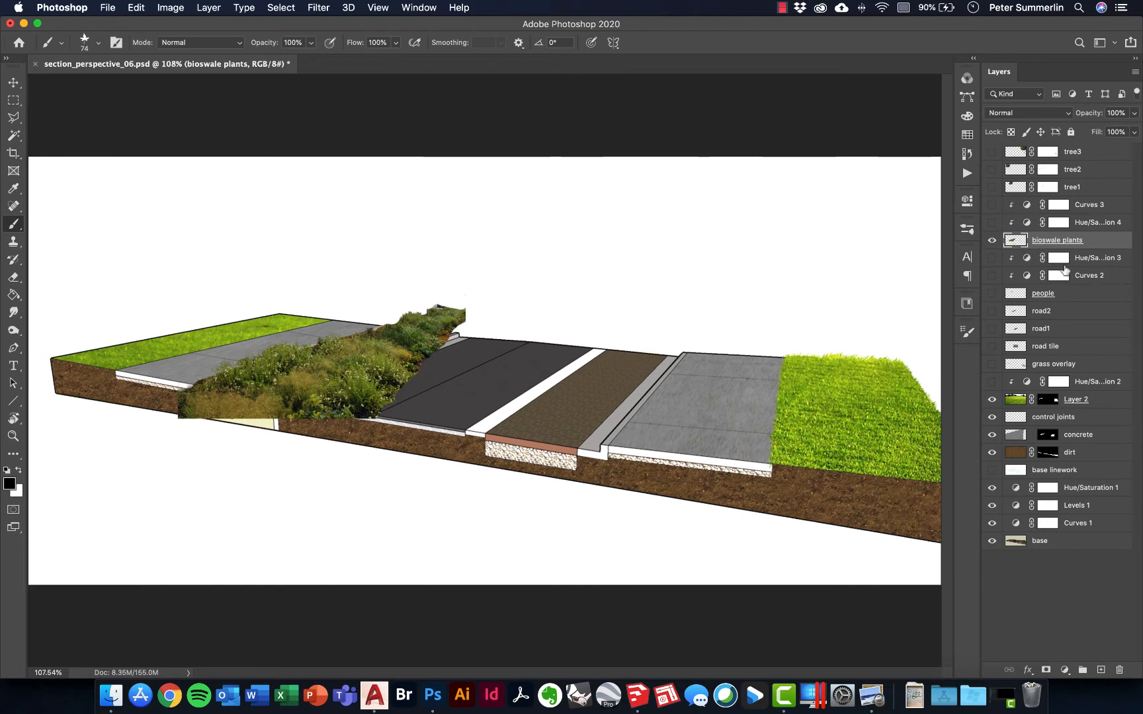
- Add a layer mask to the bioswale plants layer and fill the mask with black
left_click(1047, 670)
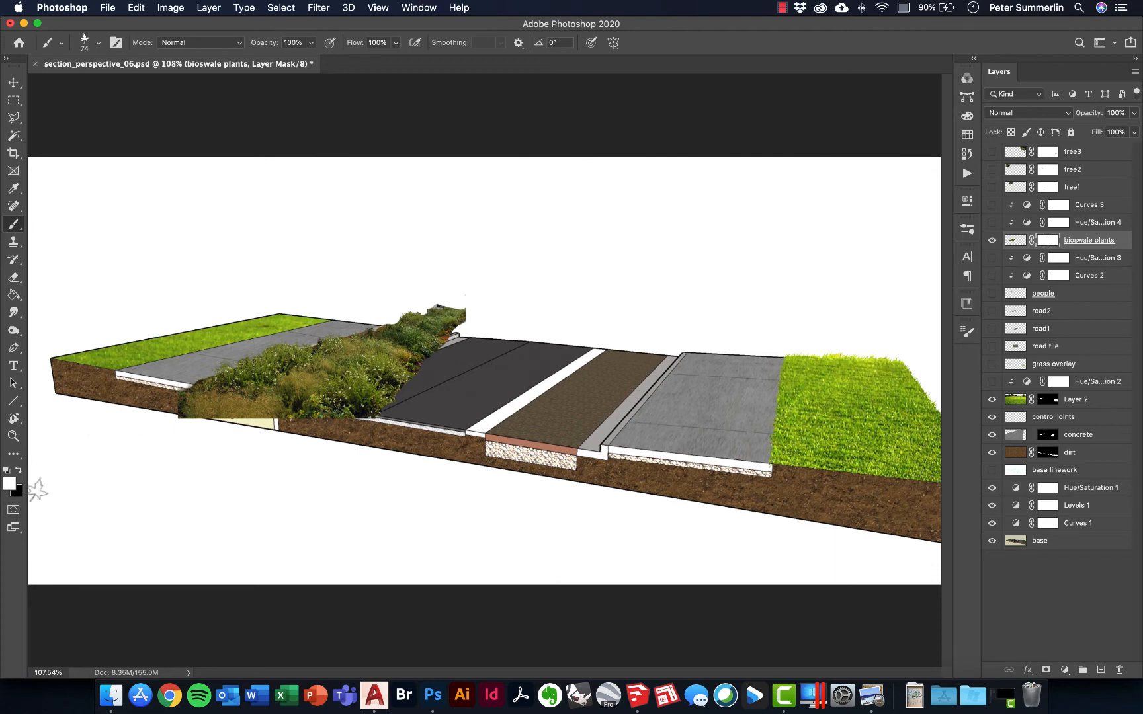
key("super+i")
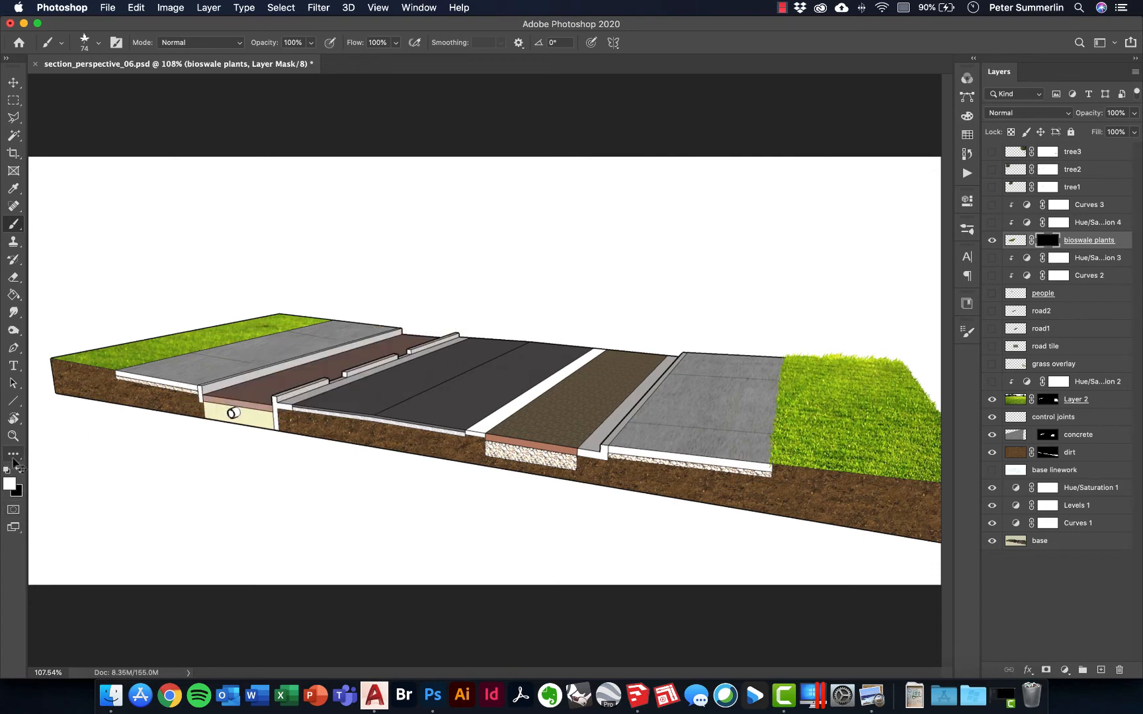
key("super+z")
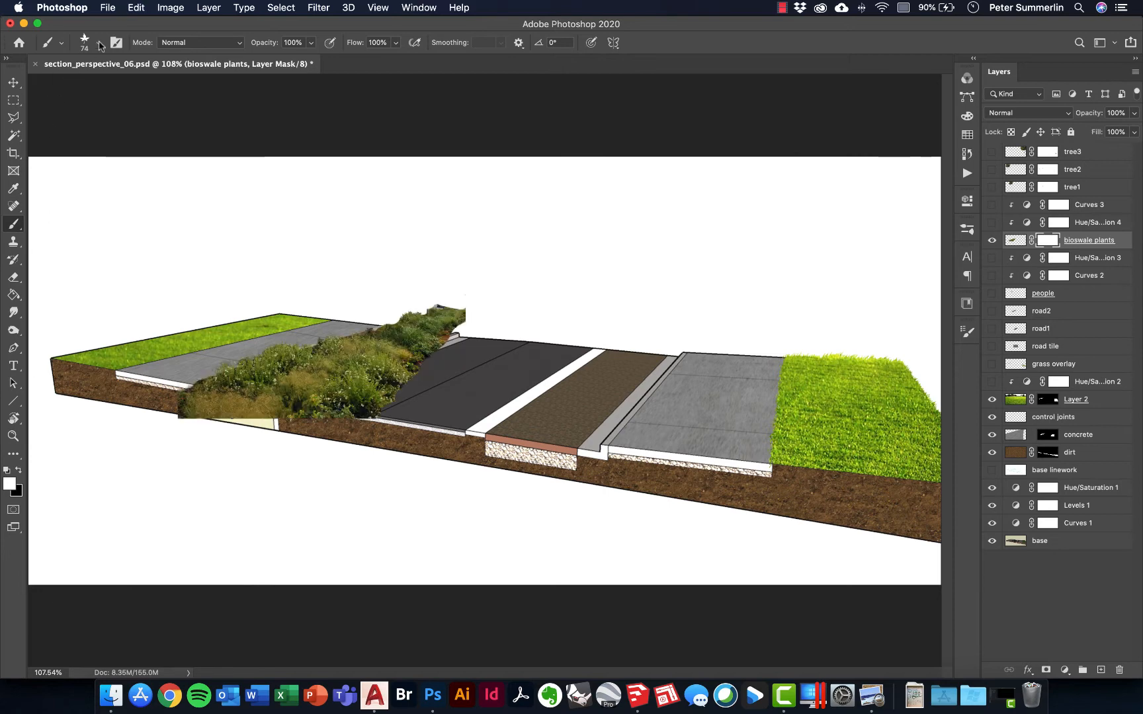
left_click(136, 7)
left_click(176, 230)
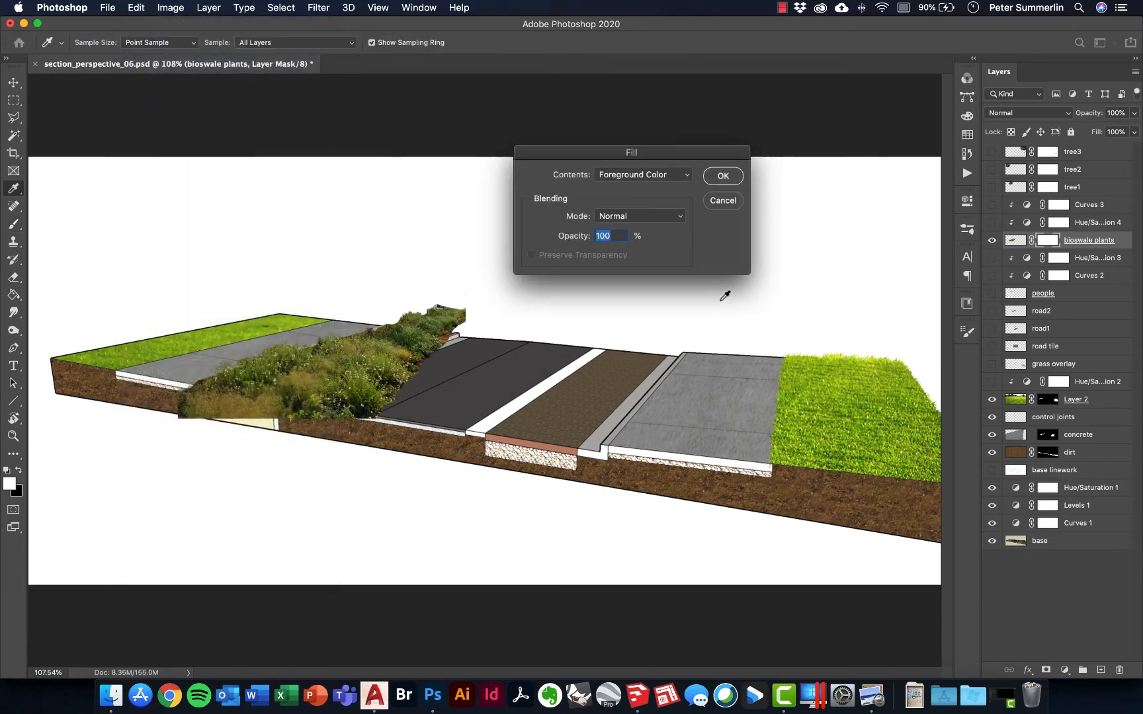
left_click(625, 177)
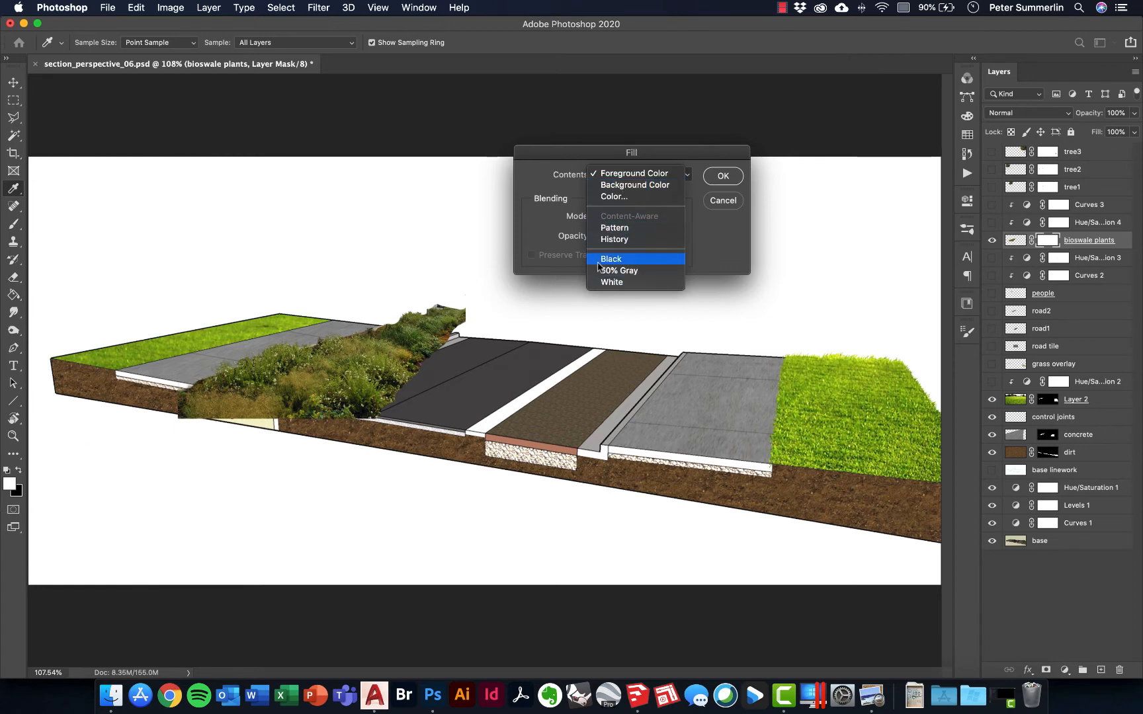
key("Return")
left_click(723, 176)
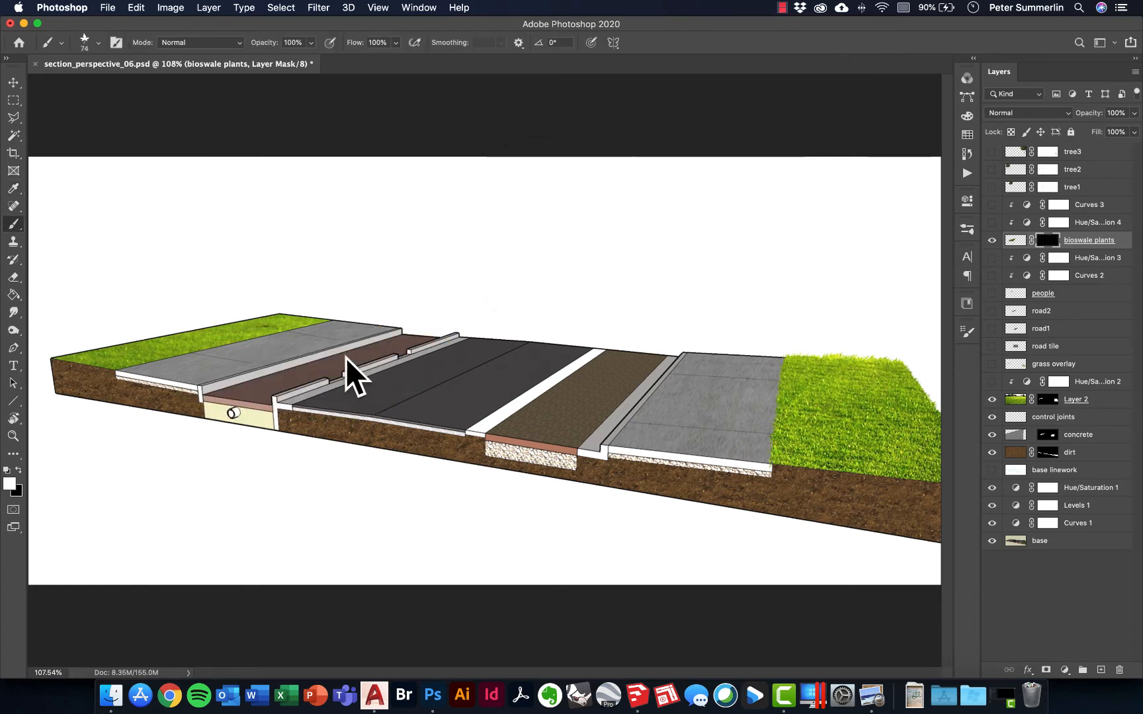
- Reveal plants along the bioswale's sidewalk curb and front cut by painting white on the mask with the leaf brush reduced to 25 and 20 px
key("b")
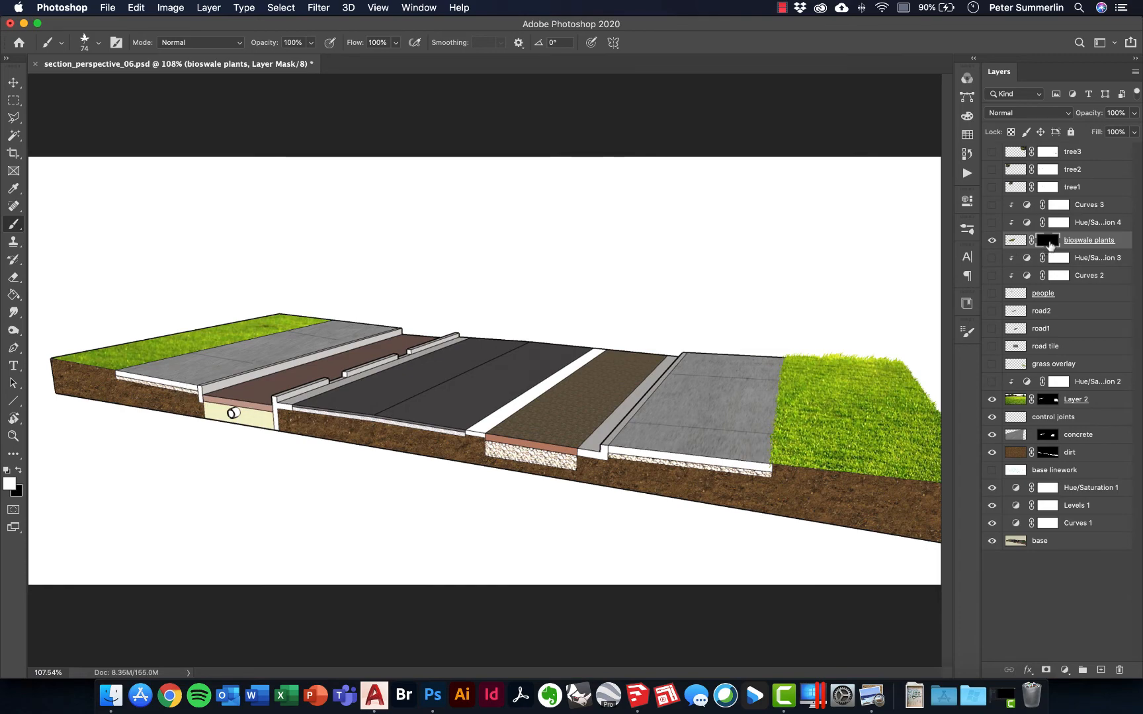
key("z")
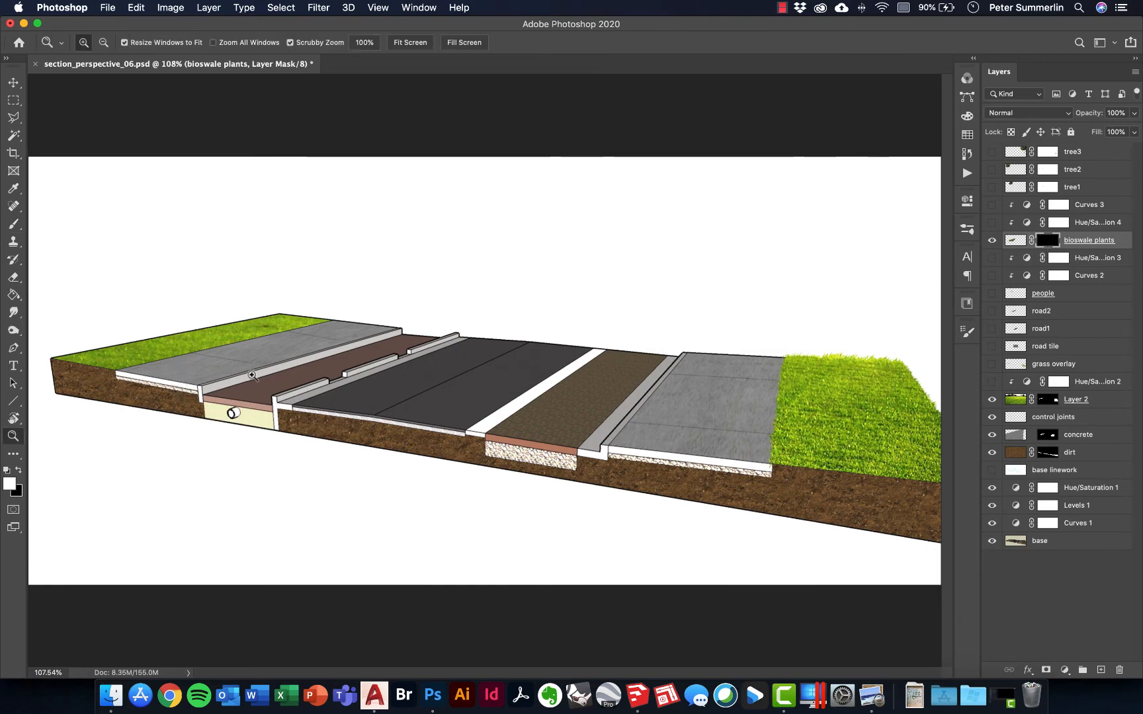
mouse_move(254, 375)
left_mouse_down()
mouse_move(331, 313)
mouse_move(365, 368)
mouse_move(370, 420)
left_mouse_up()
key("b")
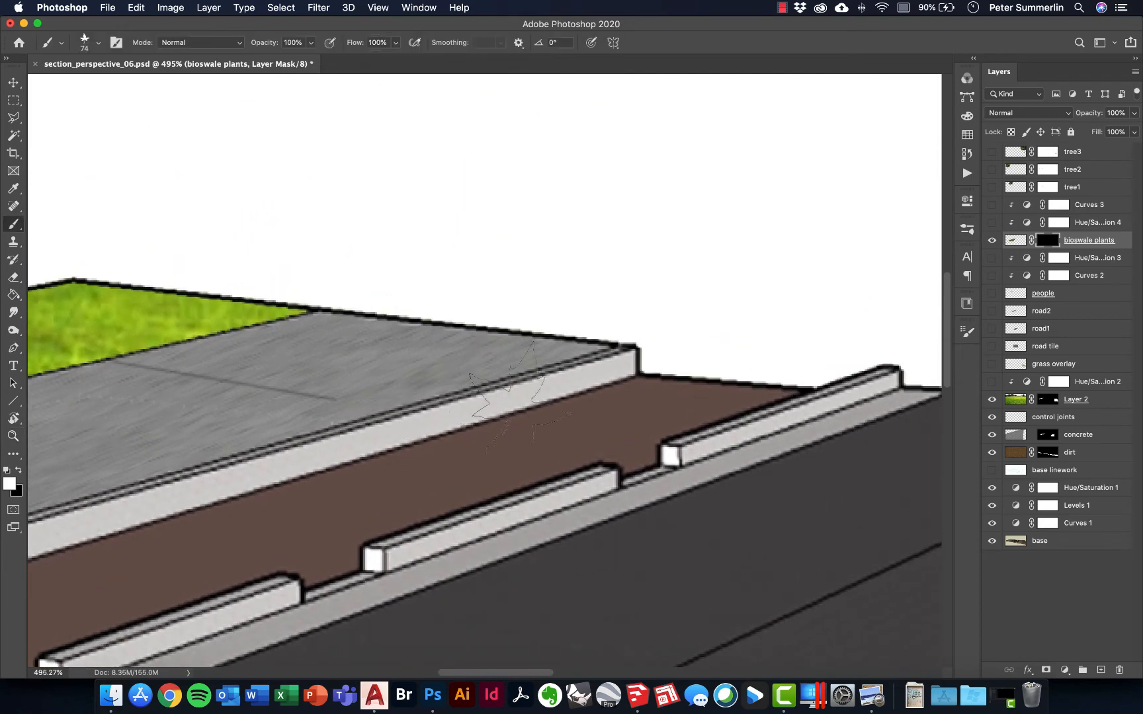
key("bracketleft")
key("bracketleft")
key("bracketleft")
key("bracketleft")
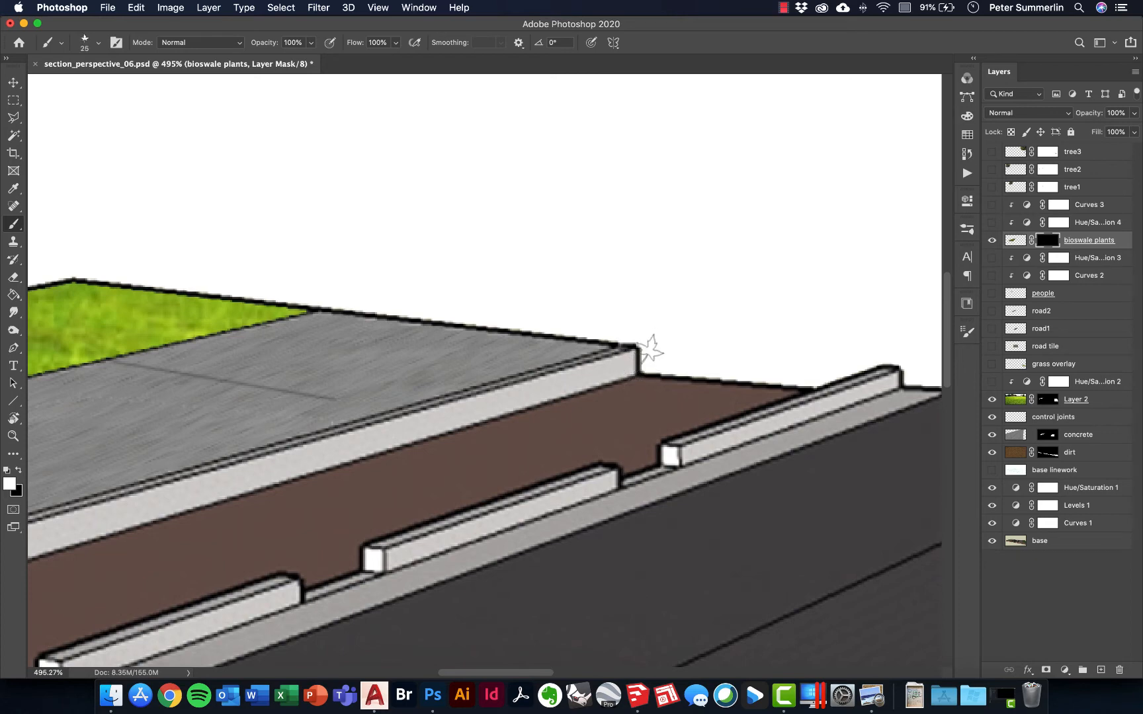
mouse_move(633, 357)
left_mouse_down()
mouse_move(731, 285)
mouse_move(850, 351)
mouse_move(843, 370)
mouse_move(668, 358)
mouse_move(622, 311)
mouse_move(595, 358)
mouse_move(549, 377)
mouse_move(453, 381)
mouse_move(400, 397)
mouse_move(367, 430)
mouse_move(536, 336)
mouse_move(580, 332)
mouse_move(500, 351)
mouse_move(522, 308)
mouse_move(573, 305)
mouse_move(536, 373)
mouse_move(416, 390)
mouse_move(355, 415)
mouse_move(524, 286)
mouse_move(463, 285)
mouse_move(357, 340)
left_mouse_up()
mouse_move(529, 311)
left_mouse_down()
mouse_move(383, 377)
mouse_move(311, 361)
mouse_move(157, 378)
mouse_move(110, 411)
mouse_move(255, 414)
mouse_move(260, 311)
mouse_move(185, 324)
mouse_move(314, 287)
mouse_move(411, 357)
left_mouse_up()
left_click_drag(358, 391, 366, 374)
mouse_move(166, 388)
left_mouse_down()
mouse_move(407, 423)
mouse_move(219, 396)
mouse_move(389, 390)
mouse_move(198, 371)
mouse_move(122, 317)
mouse_move(256, 312)
mouse_move(314, 355)
mouse_move(437, 368)
left_mouse_up()
left_click_drag(498, 329, 486, 325)
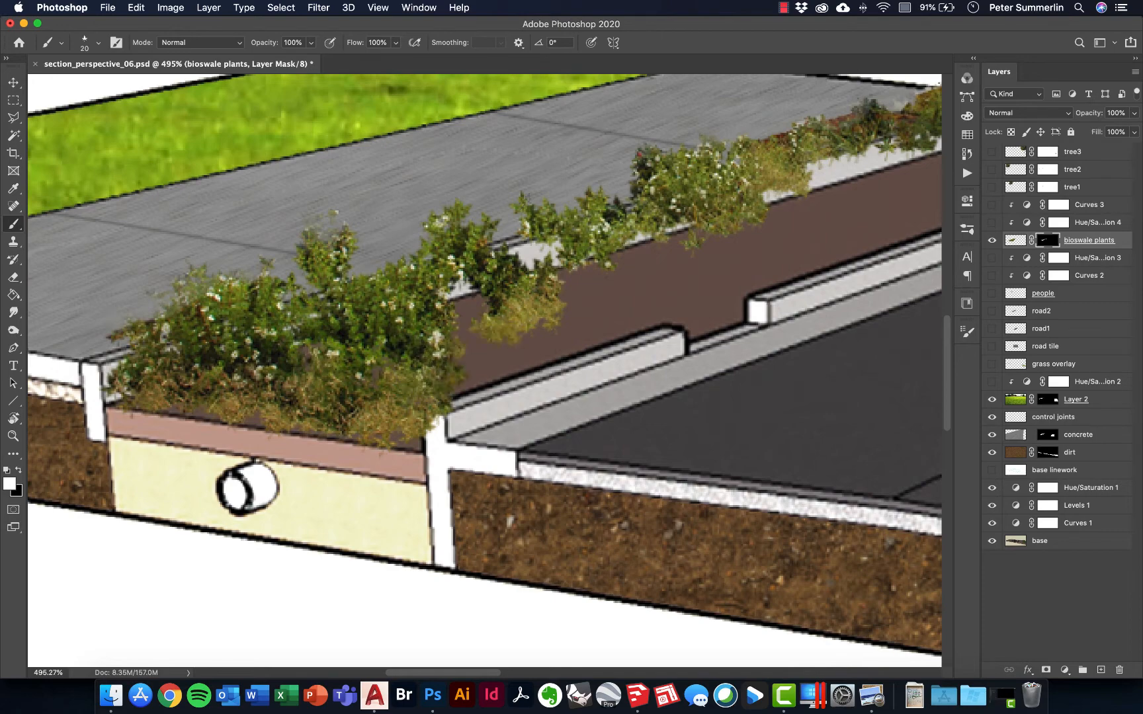
left_click_drag(567, 175, 615, 180)
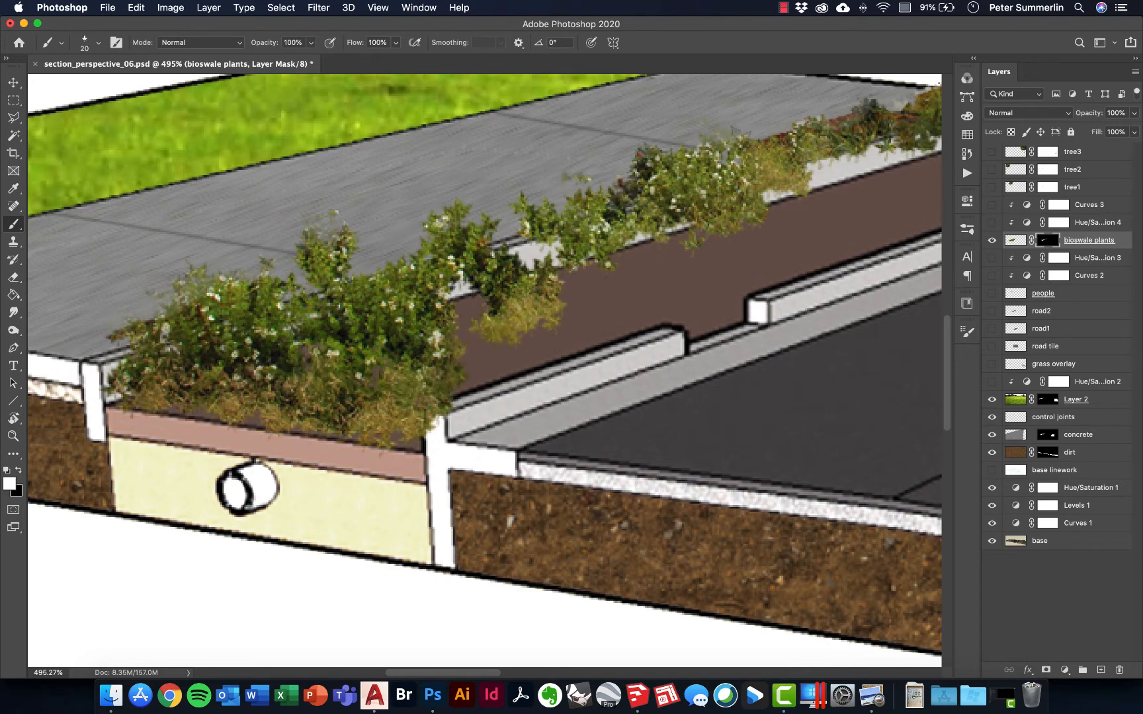
- Paint white on the mask along the street-side curb and to the bioswale's far end to fill the rest of the bed with plants
left_click_drag(478, 360, 651, 294)
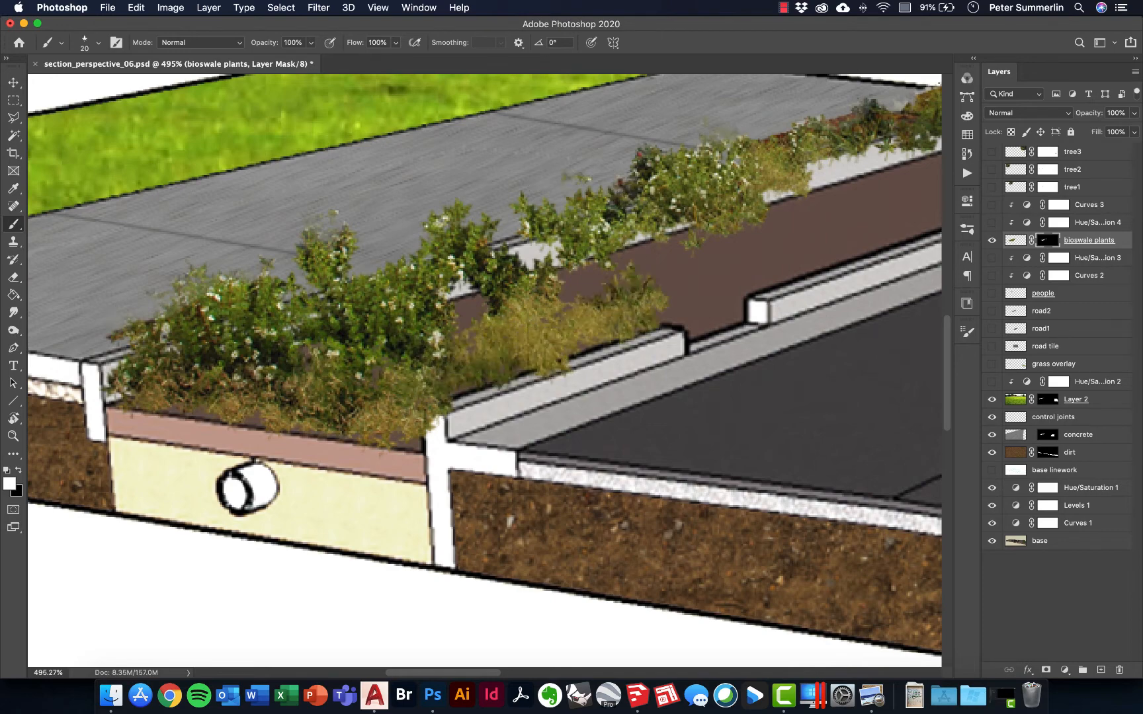
mouse_move(421, 437)
left_mouse_down()
mouse_move(571, 324)
mouse_move(463, 301)
mouse_move(584, 291)
left_mouse_up()
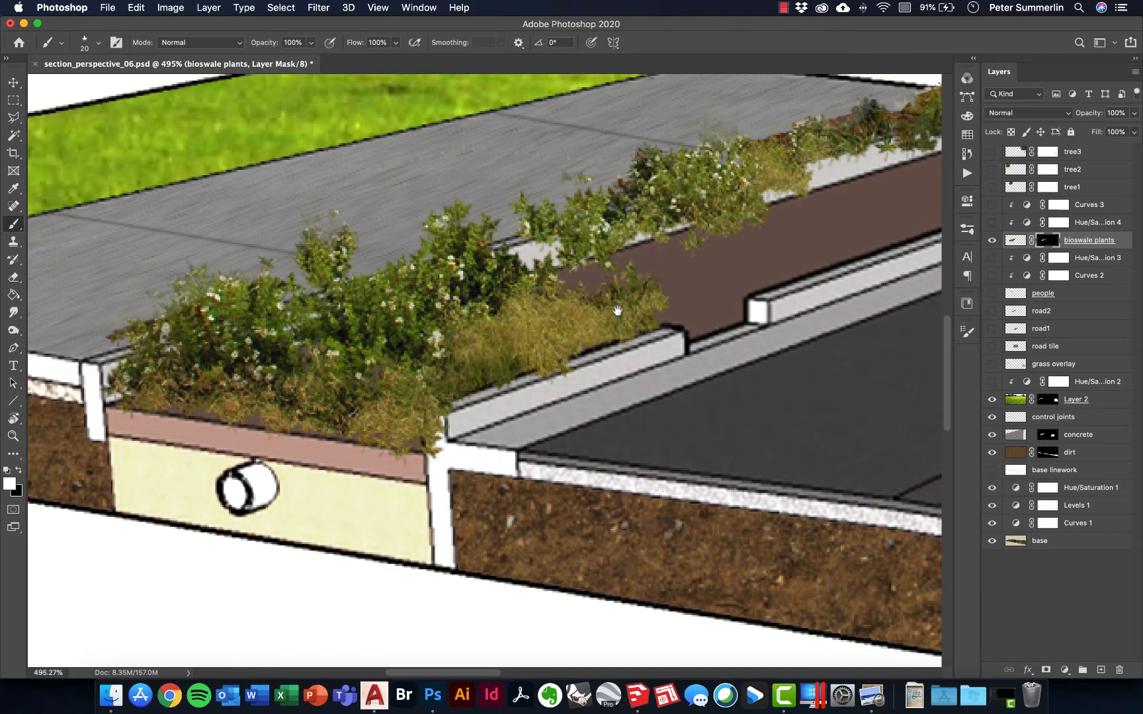
mouse_move(701, 286)
left_mouse_down()
mouse_move(530, 408)
mouse_move(533, 422)
mouse_move(561, 436)
mouse_move(593, 404)
mouse_move(836, 322)
left_mouse_up()
mouse_move(887, 298)
left_mouse_down()
mouse_move(738, 395)
mouse_move(853, 331)
mouse_move(767, 311)
mouse_move(632, 394)
mouse_move(535, 397)
mouse_move(477, 430)
mouse_move(618, 358)
mouse_move(827, 312)
left_mouse_up()
mouse_move(444, 413)
left_mouse_down()
mouse_move(463, 440)
mouse_move(248, 482)
mouse_move(211, 466)
mouse_move(357, 484)
left_mouse_up()
mouse_move(491, 451)
left_mouse_down()
mouse_move(429, 472)
mouse_move(459, 476)
mouse_move(462, 453)
left_mouse_up()
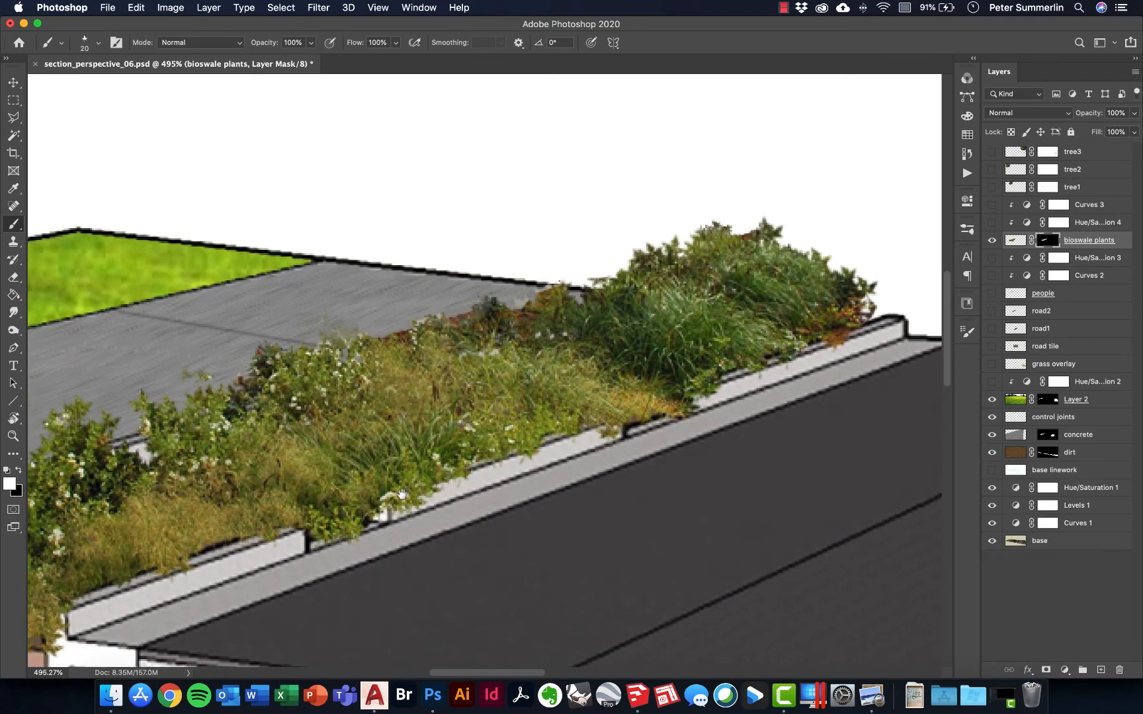
left_click_drag(665, 419, 625, 442)
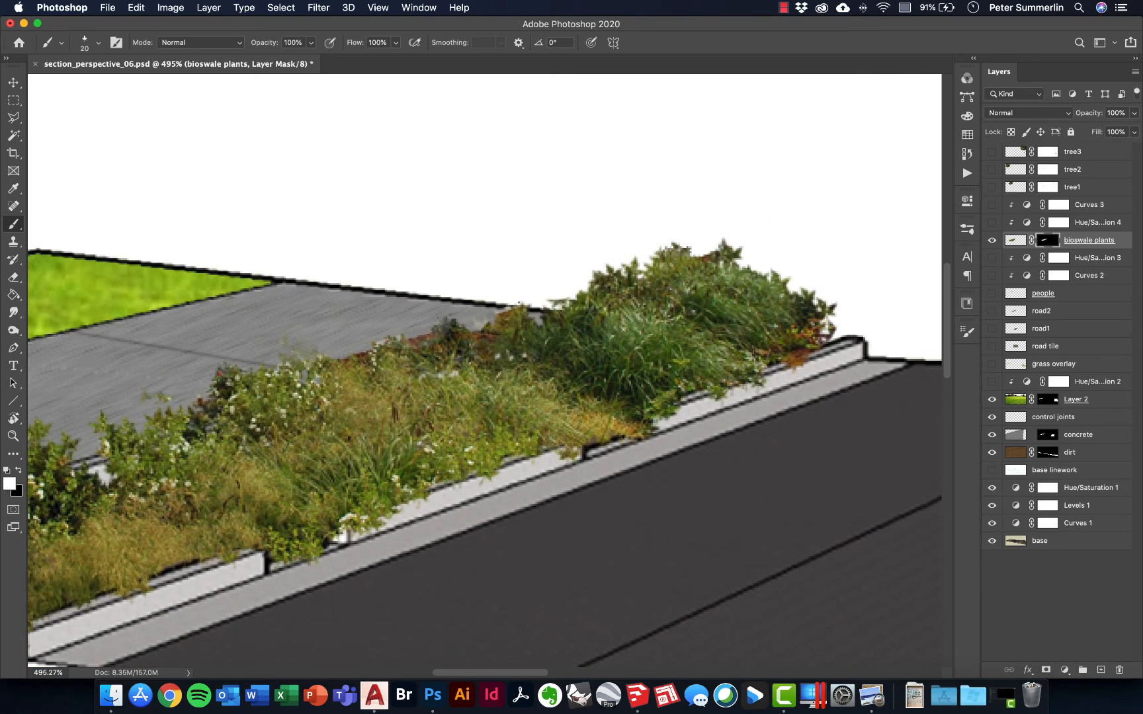
left_click_drag(353, 492, 534, 402)
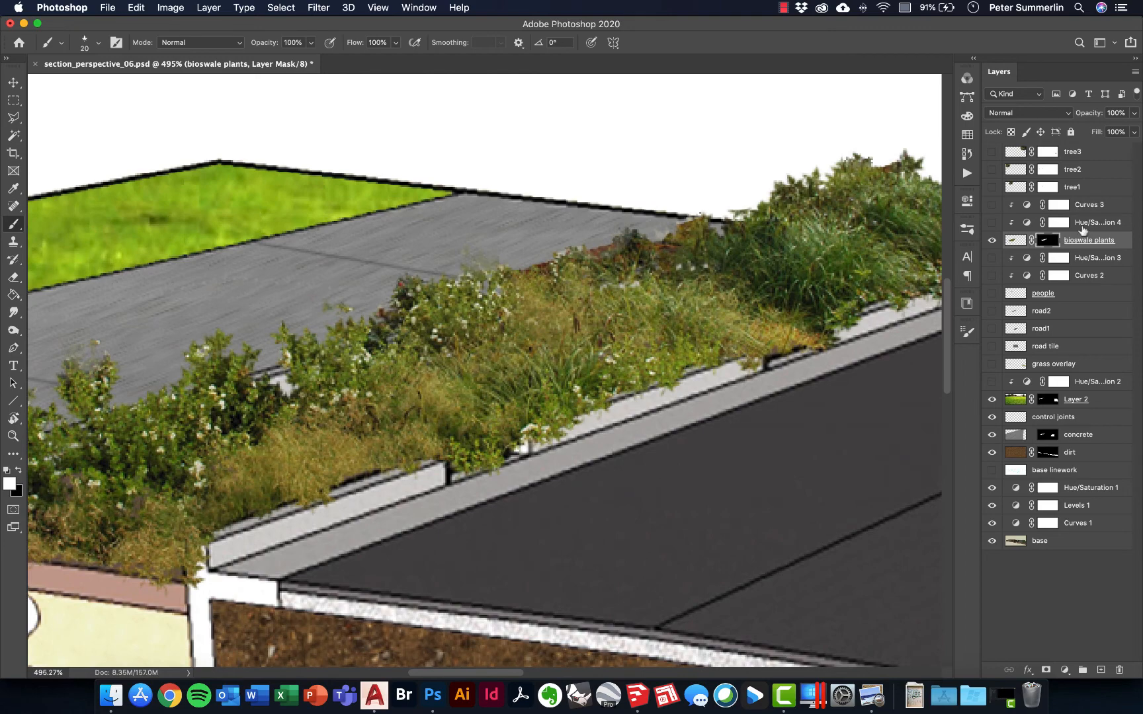
- Lower the bioswale plants layer to 71% opacity and outline the street-side curb segments and adjoining road strip with the Polygonal Lasso
left_click_drag(1099, 117, 1076, 119)
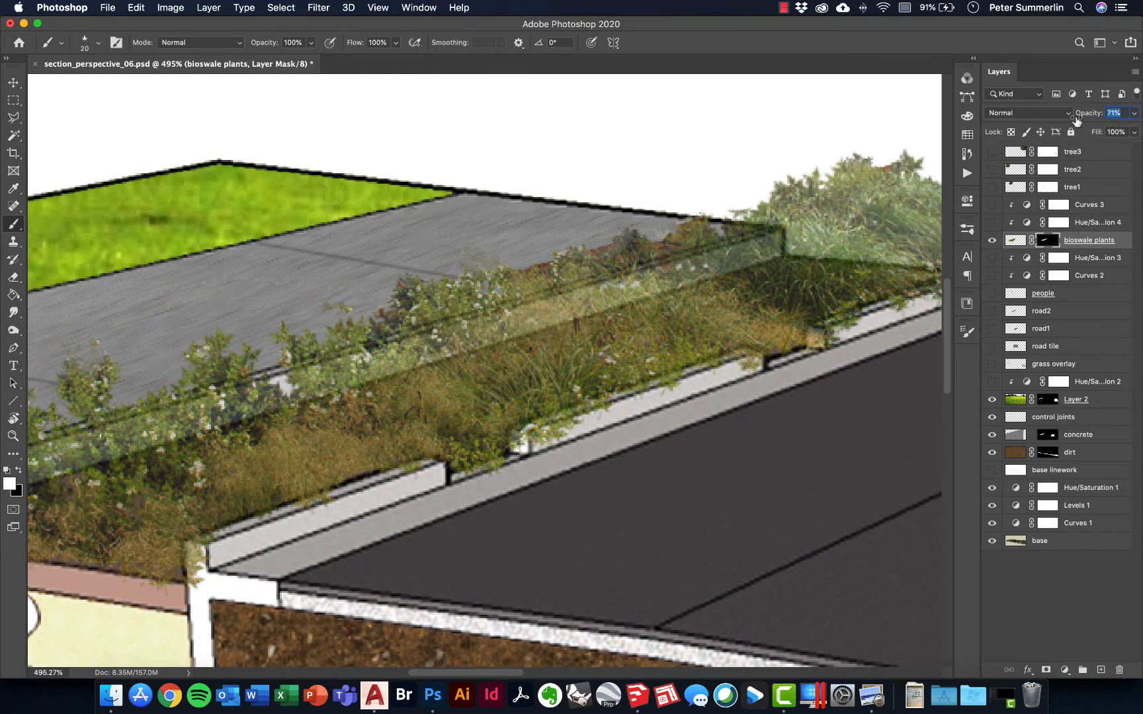
key("l")
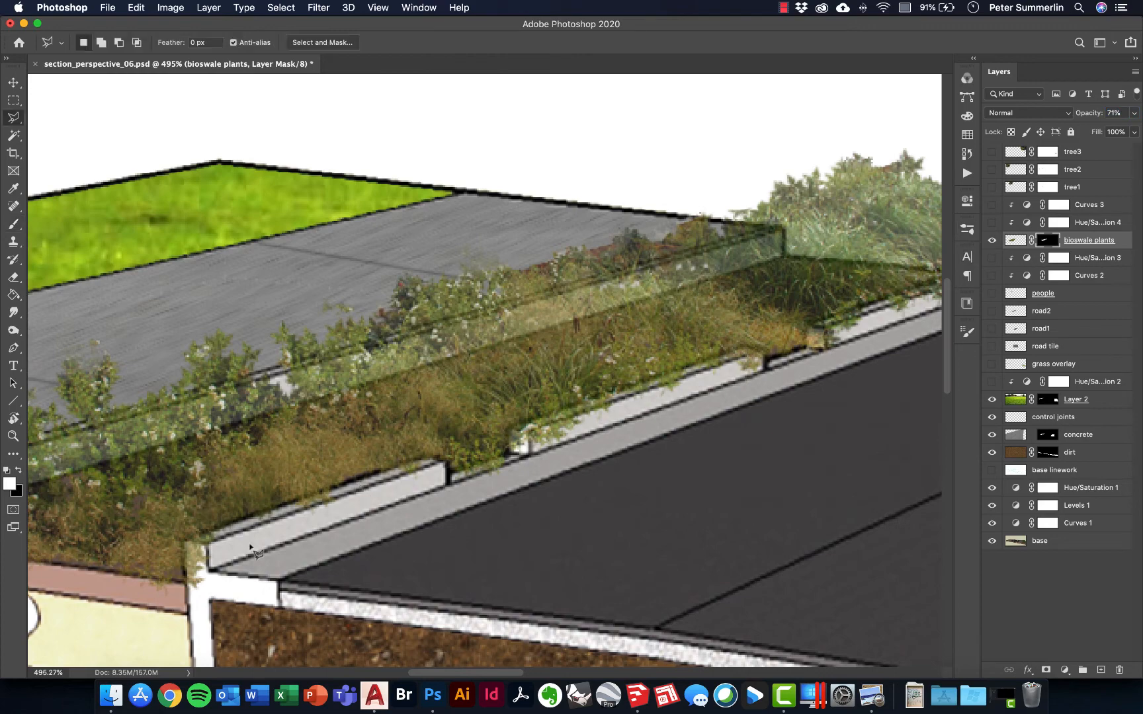
left_click(183, 541)
left_click(428, 453)
left_click(449, 461)
left_click(449, 483)
left_click(509, 453)
left_click(510, 427)
left_click(748, 346)
left_click(764, 360)
left_click(806, 348)
left_click(805, 328)
left_click_drag(804, 327, 628, 408)
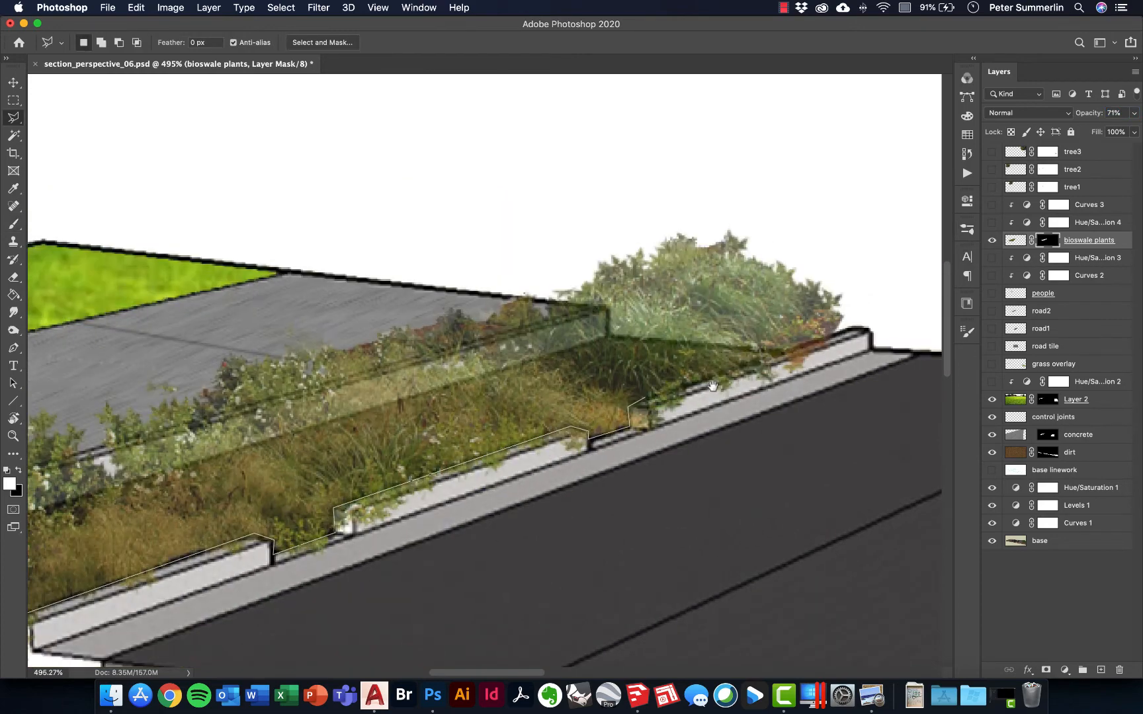
left_click(854, 329)
left_click(823, 473)
left_click_drag(463, 595, 699, 330)
double_click(634, 419)
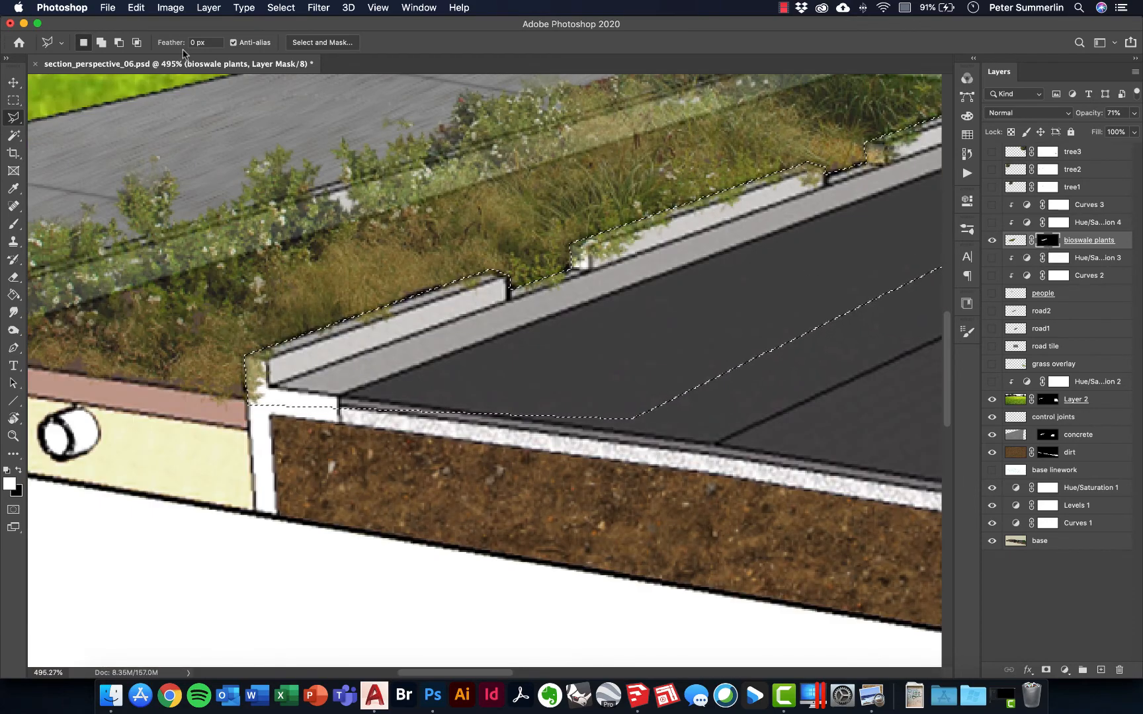
- Fill the selected curb area of the plants mask with black, deselect it, and restore the layer opacity to 100%
left_click(136, 7)
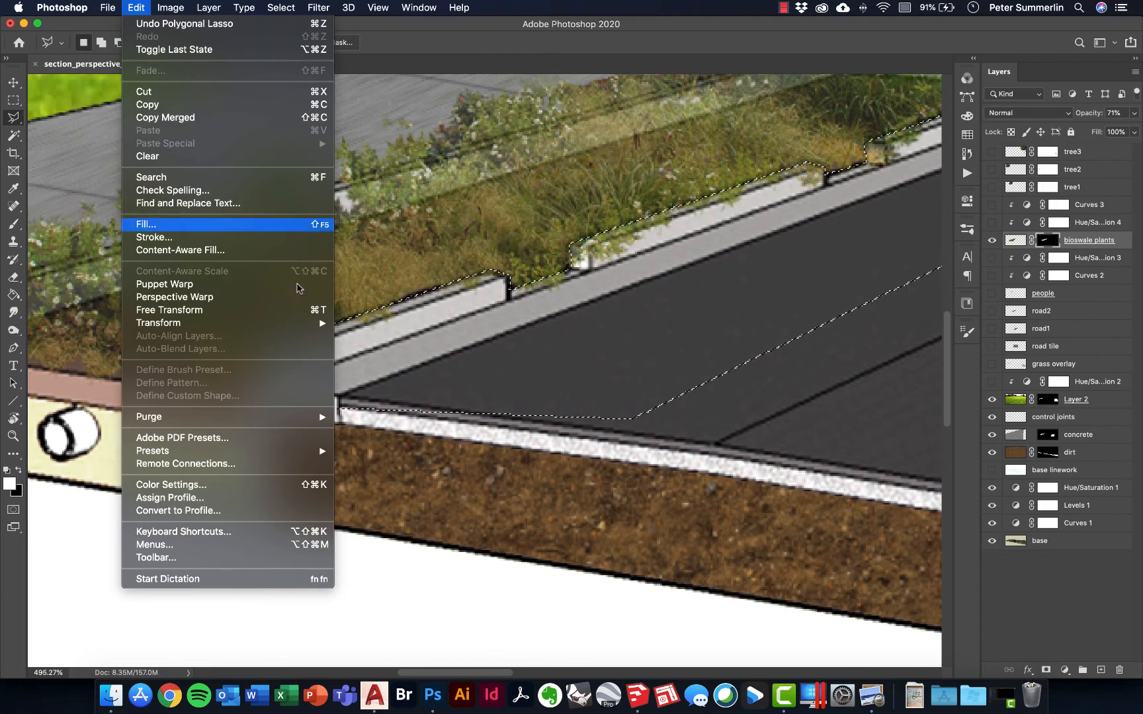
left_click(219, 224)
key("Return")
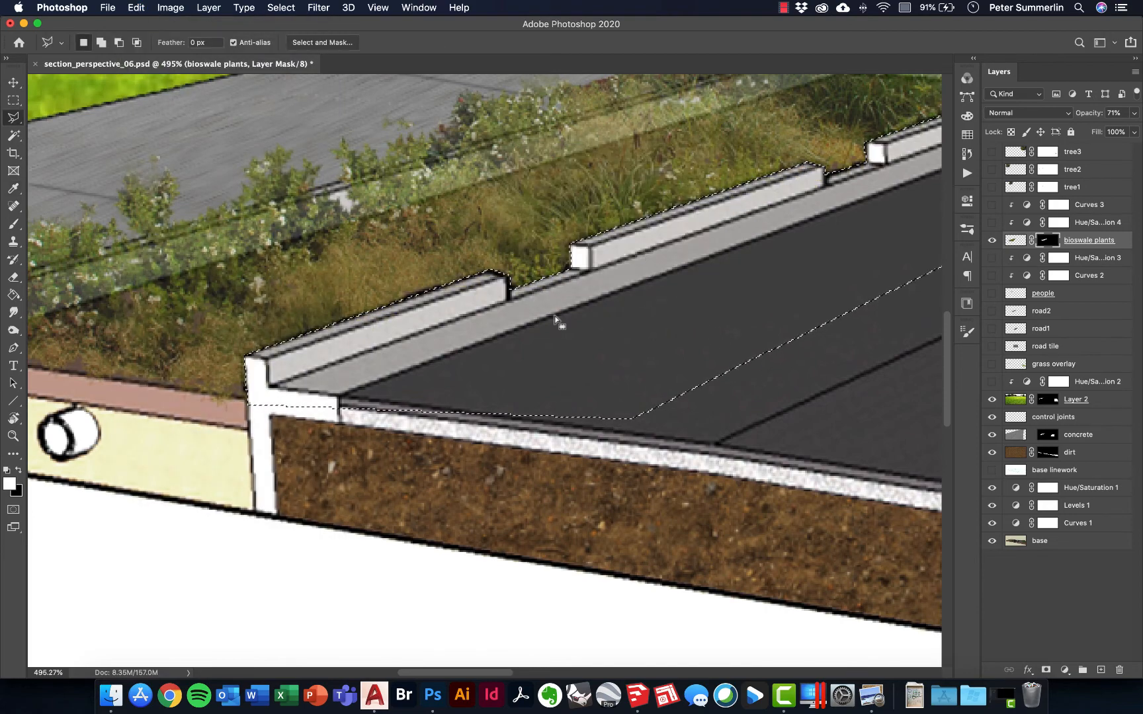
key("super+d")
left_click_drag(688, 244, 589, 331)
key("Return")
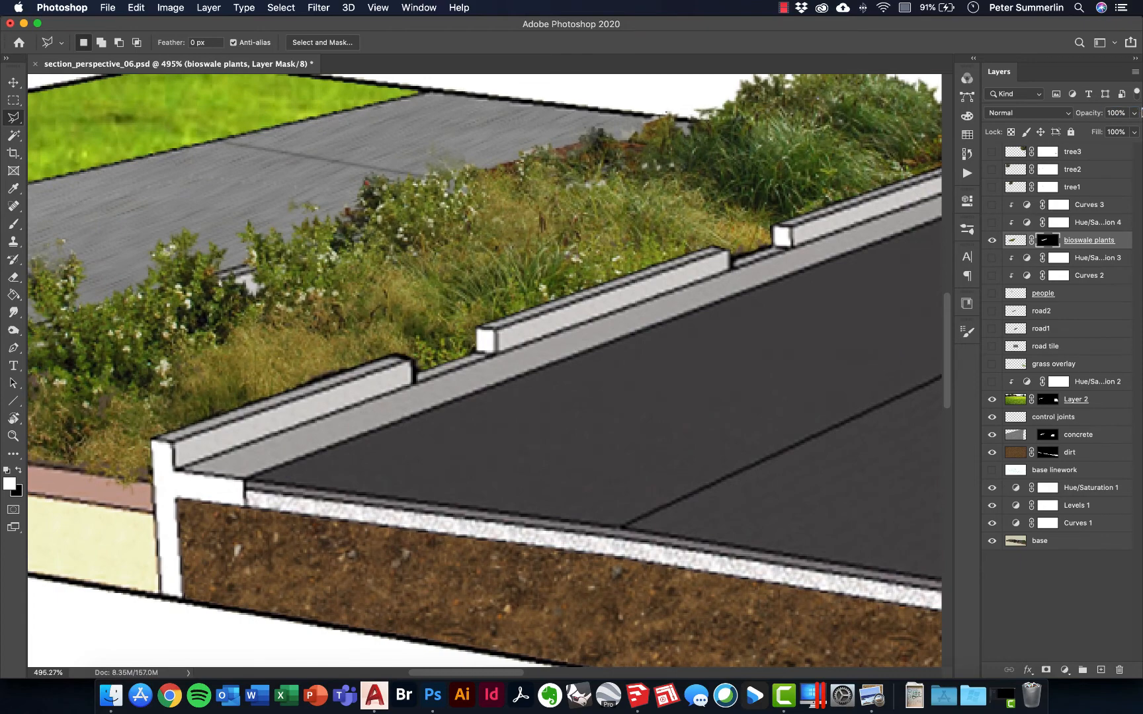
- Paint small bits of foliage on the mask over the street-side curb edges with a 9 px leaf brush
key("super+minus")
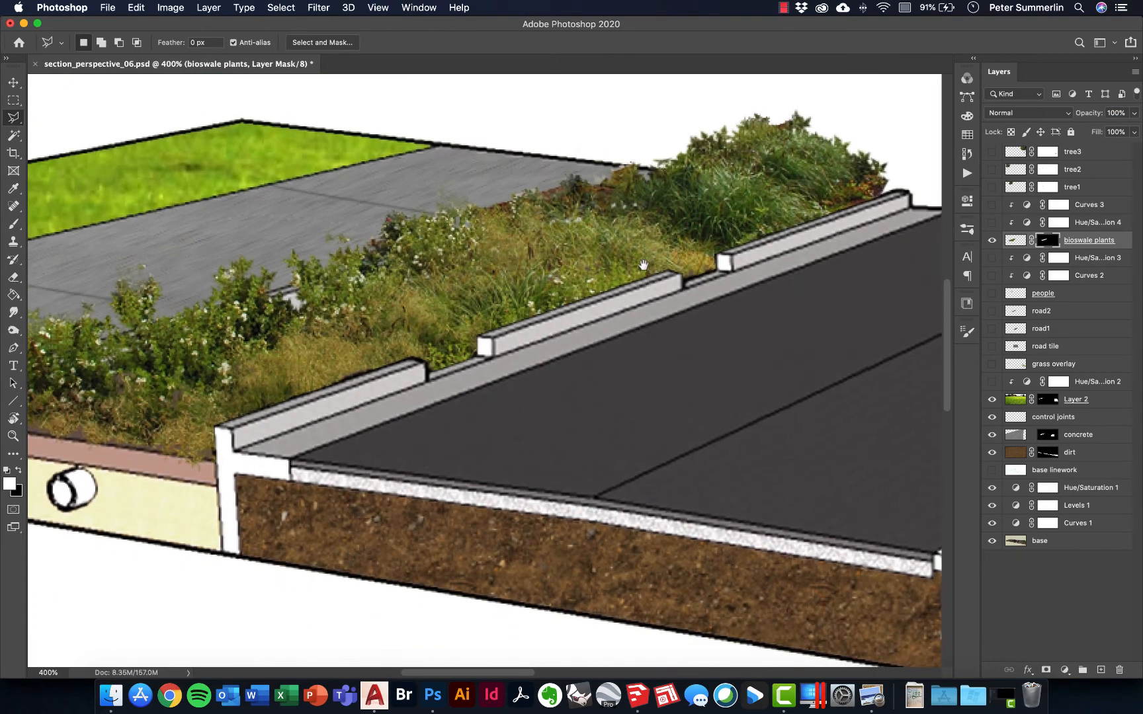
key("b")
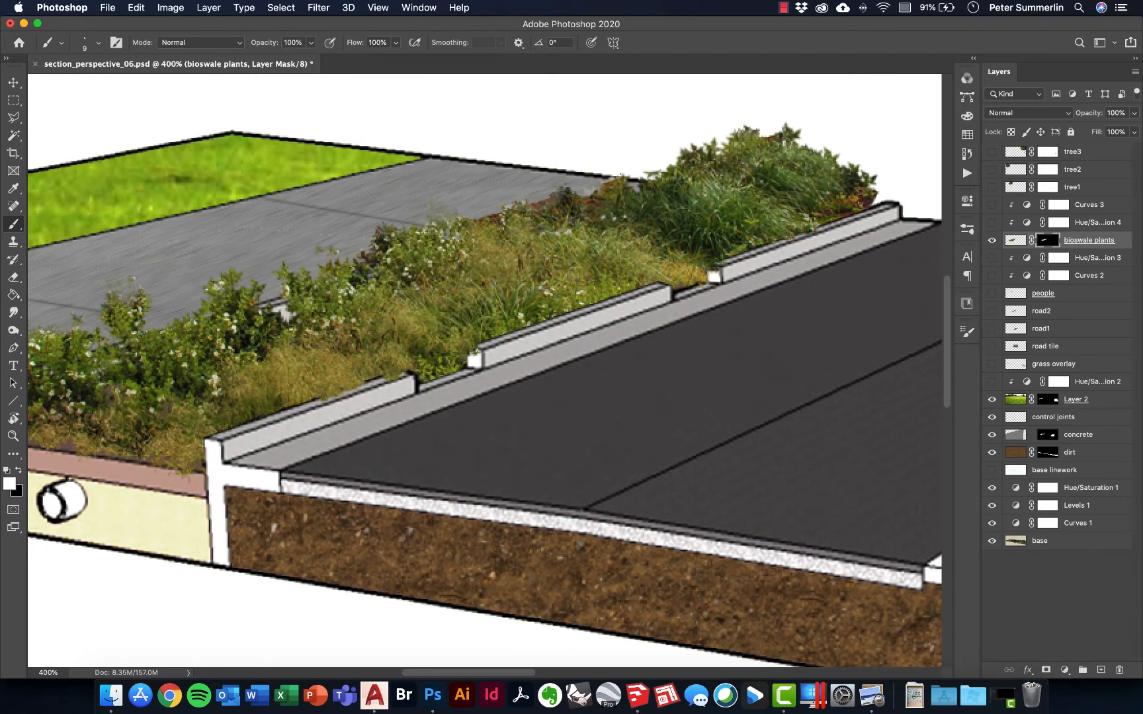
- Show the Hue/Saturation 2 adjustment layer clipped to the grass
key("super+0")
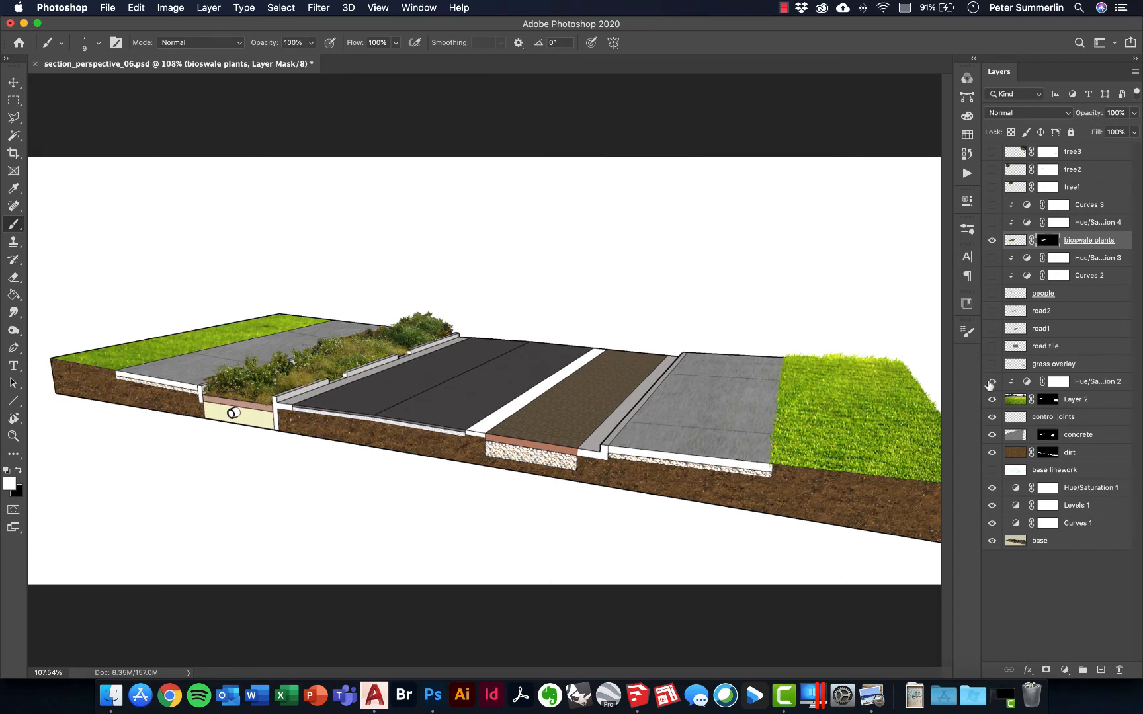
left_click(991, 382)
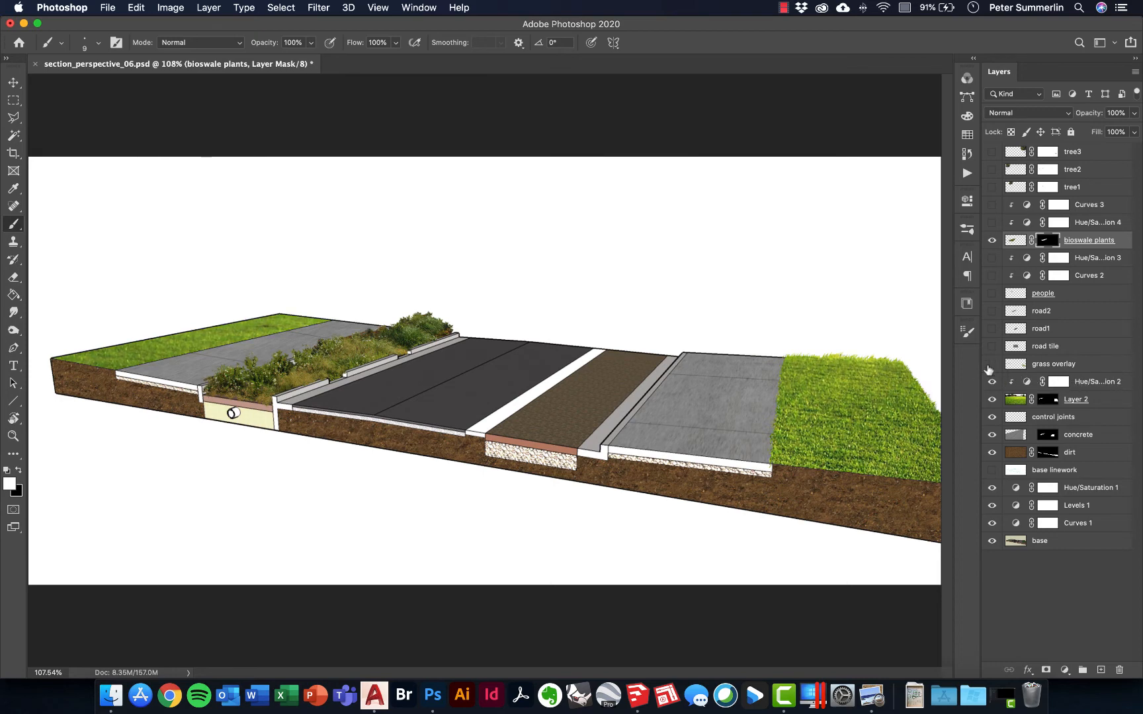
- Show the grass overlay, road1 and road2 layers, briefly previewing the flat road tile and hiding it again
left_click(991, 365)
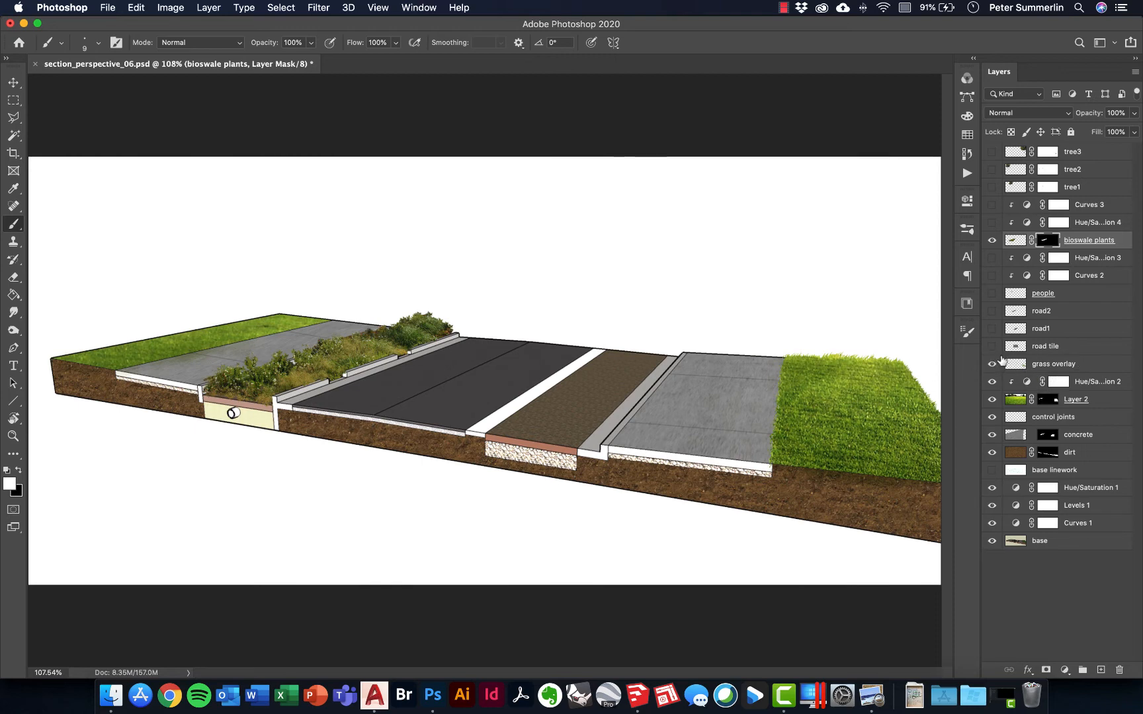
left_click(992, 347)
left_click(992, 346)
left_click(992, 347)
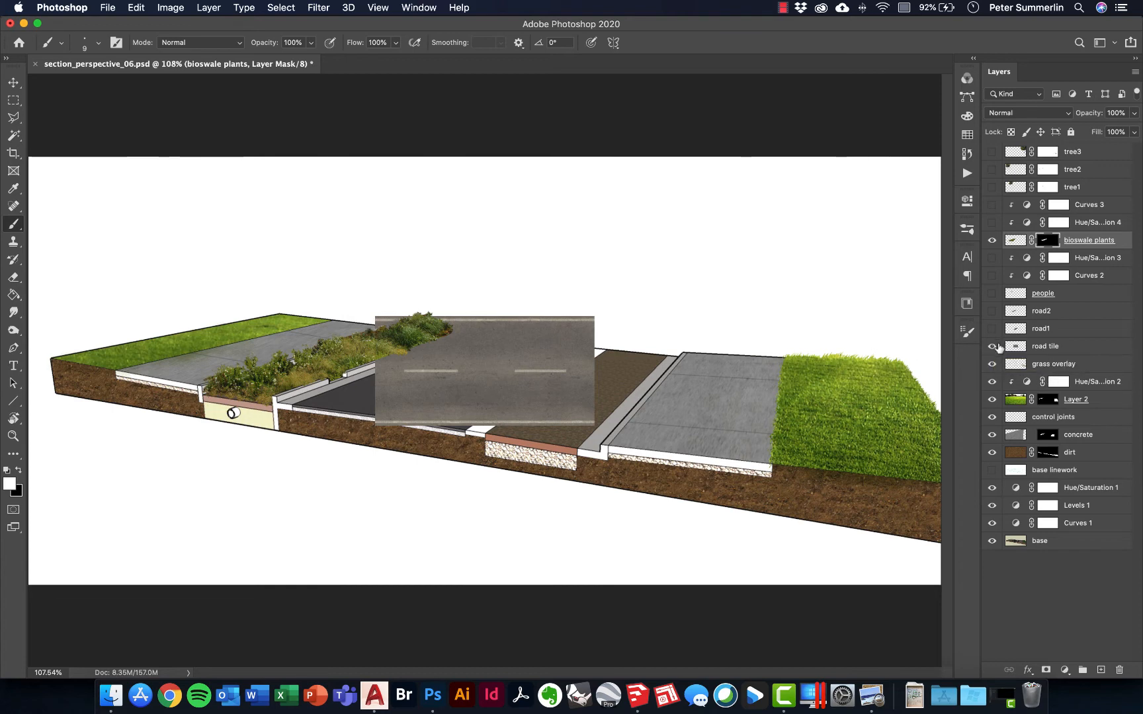
left_click(992, 346)
left_click(992, 328)
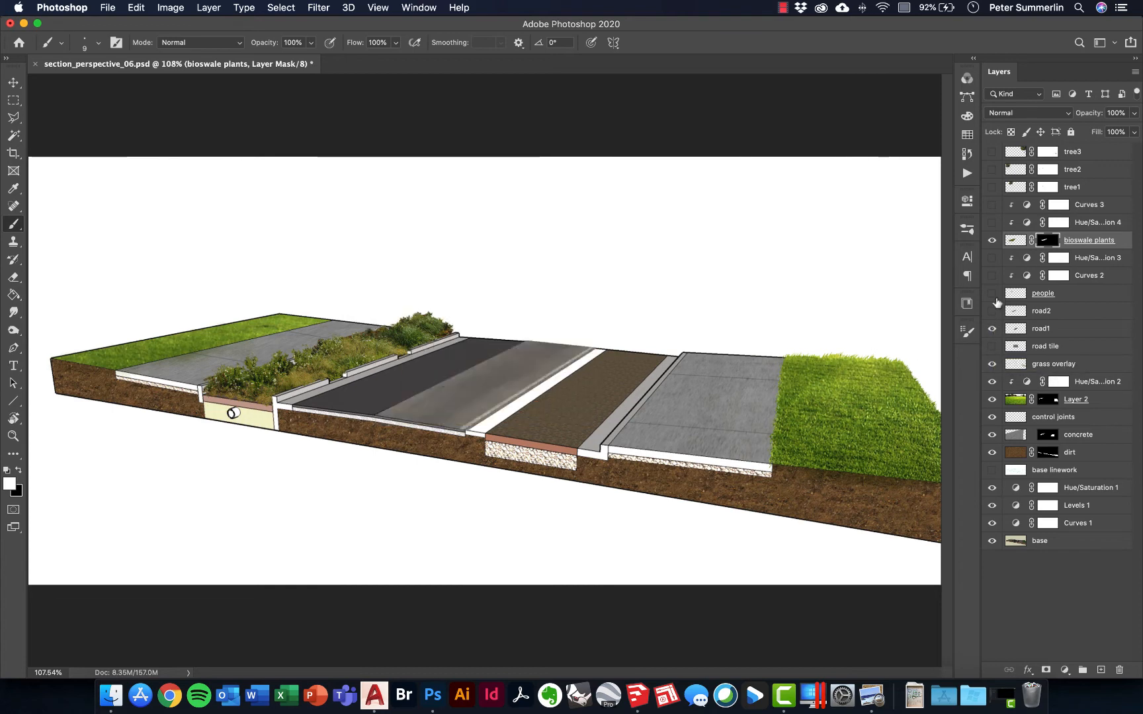
left_click(992, 311)
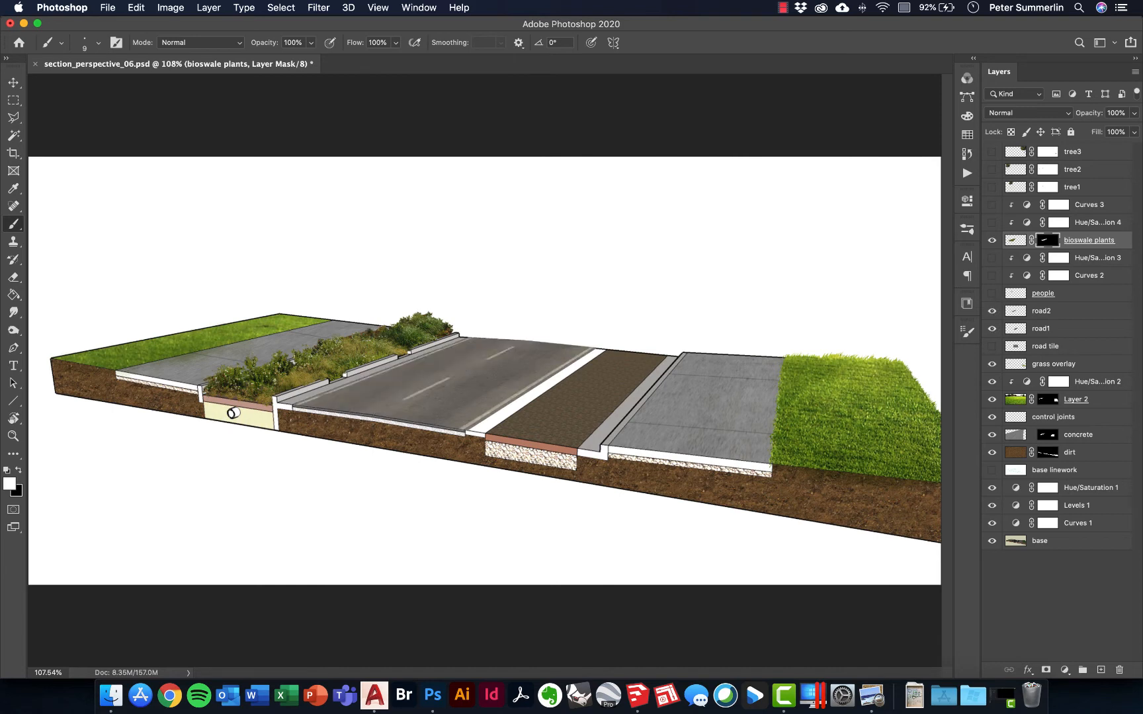
key("super+t")
right_click(419, 378)
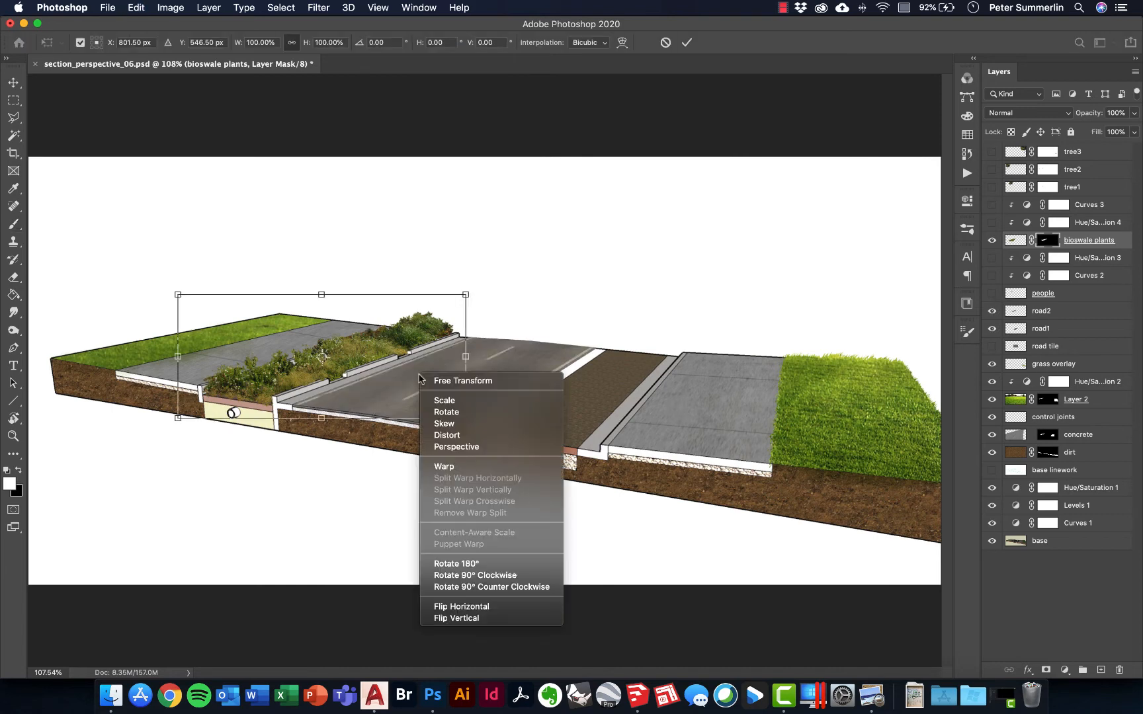
key("Escape")
key("Escape")
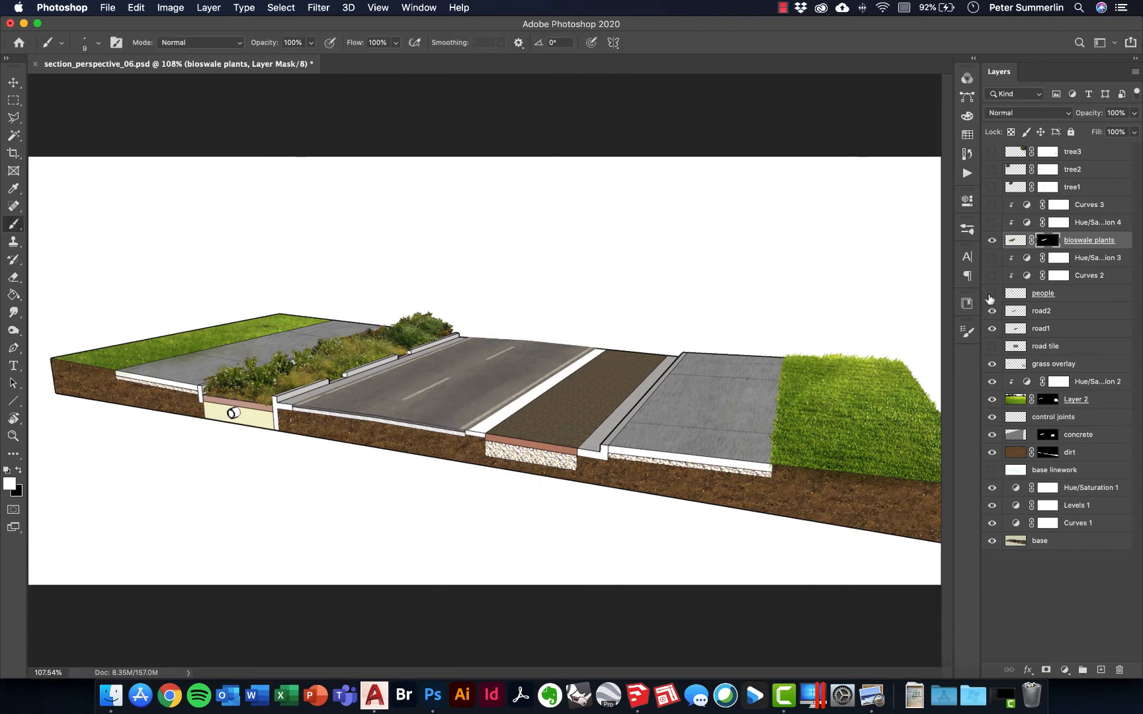
- Show the people layer with its Curves 2 and Hue/Saturation 3 adjustments, plus the bioswale plants' Hue/Saturation 4 and Curves 3 adjustments
left_click(992, 294)
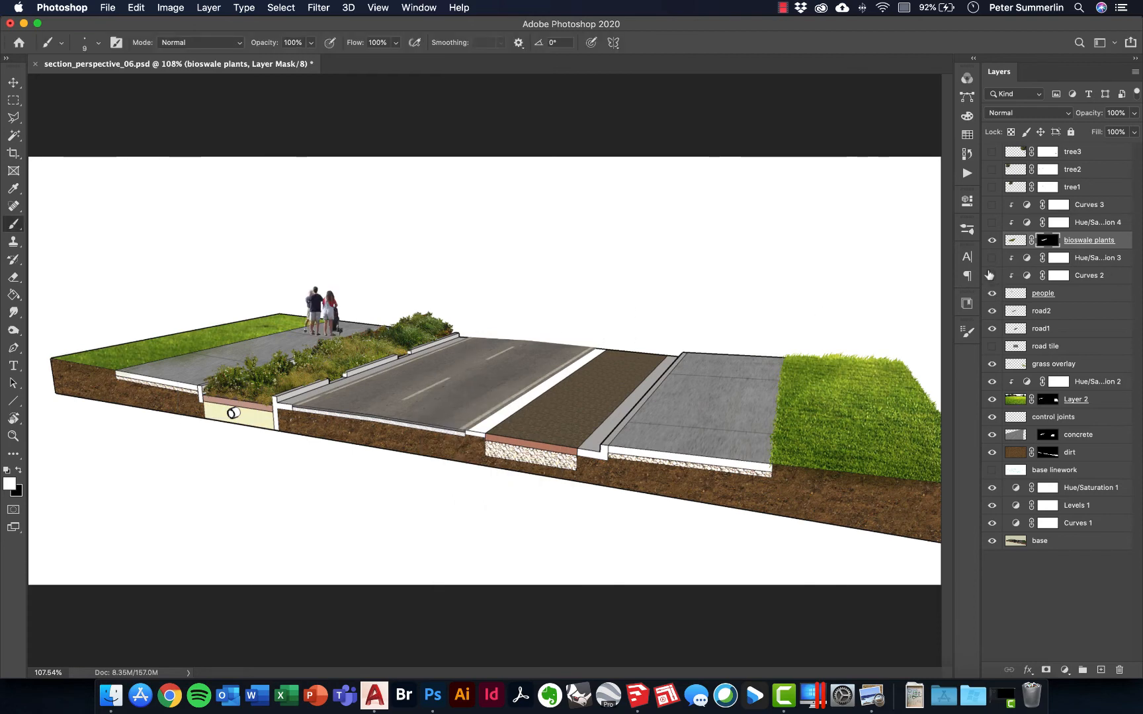
left_click(991, 275)
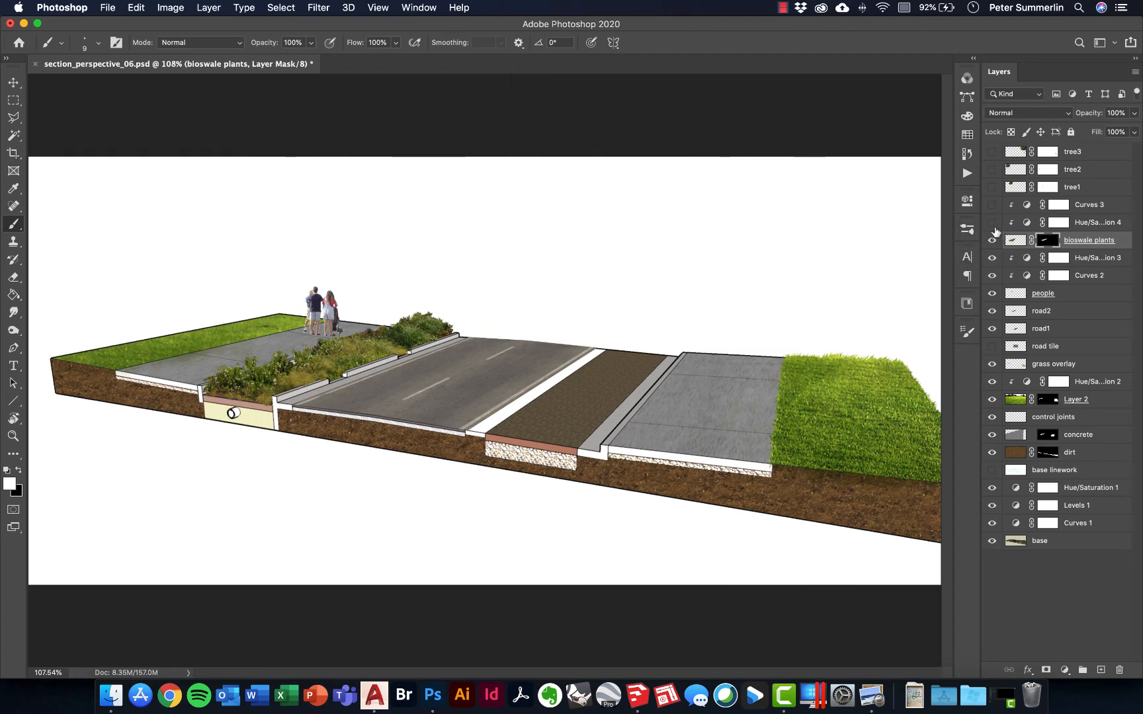
left_click(992, 205)
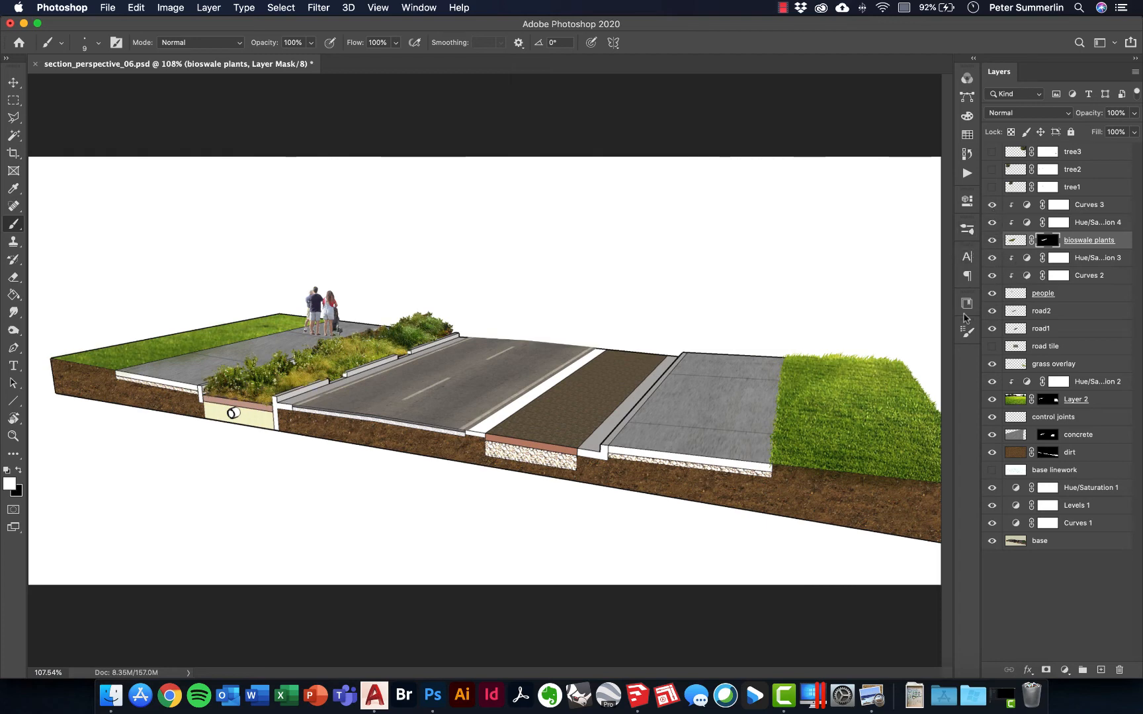
- Show the tree1 and tree2 layers, and preview the tree3 layer before hiding it again
left_click(992, 187)
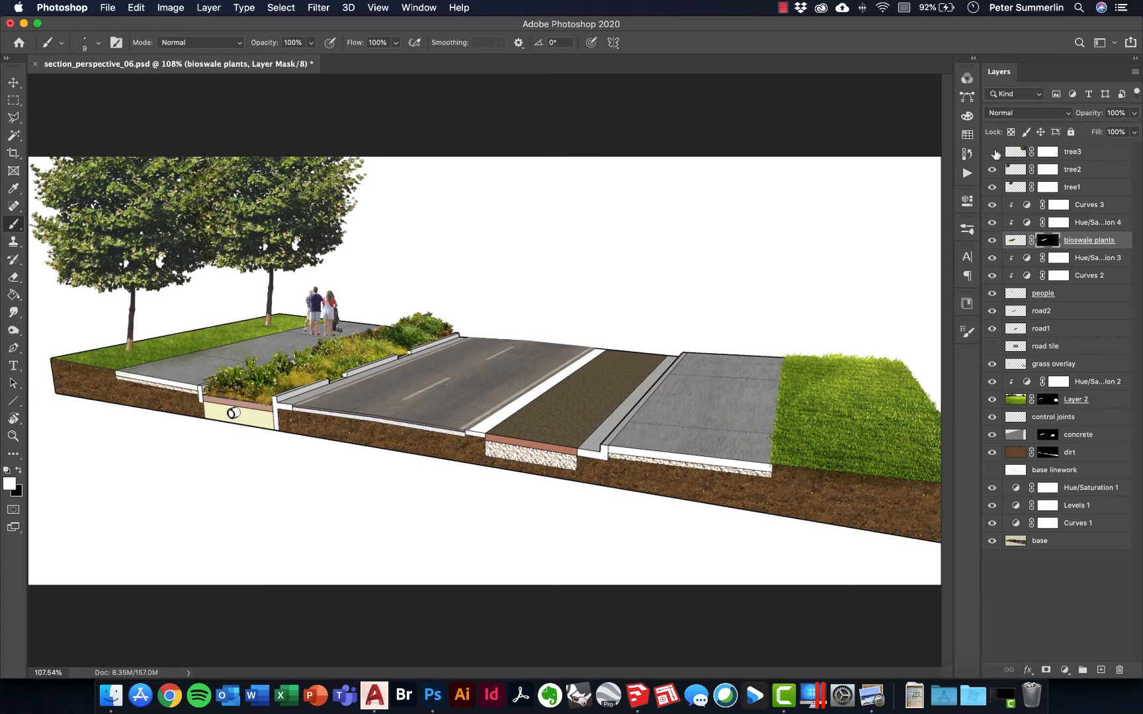
left_click(992, 152)
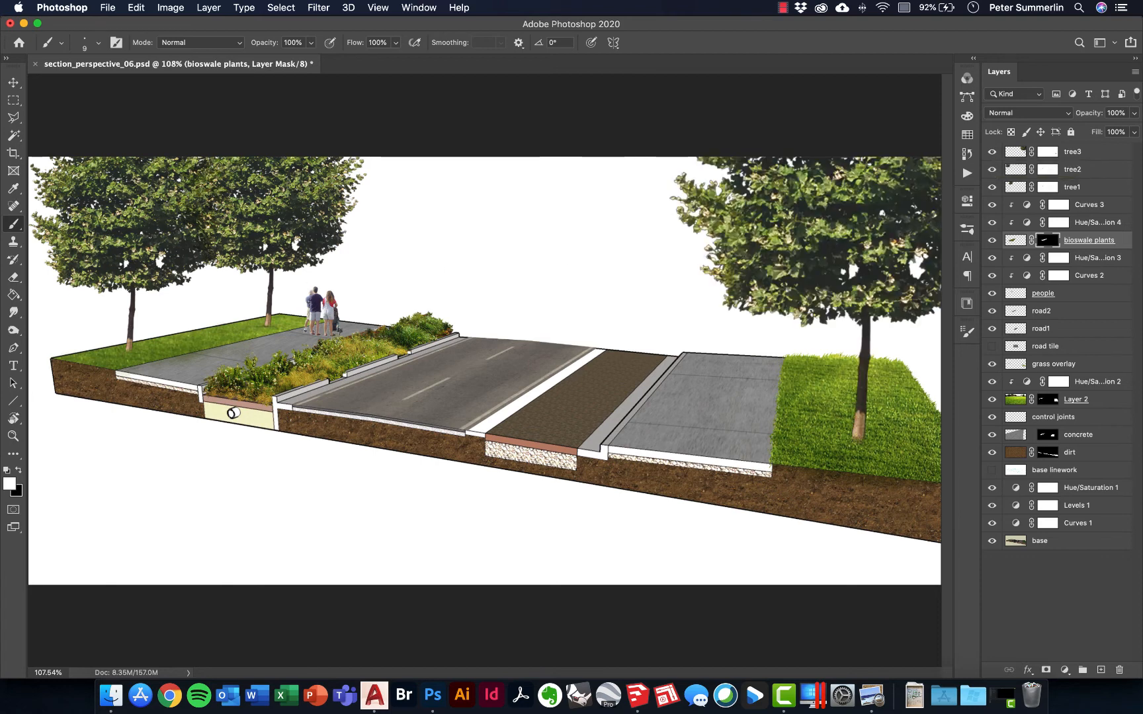
left_click(993, 153)
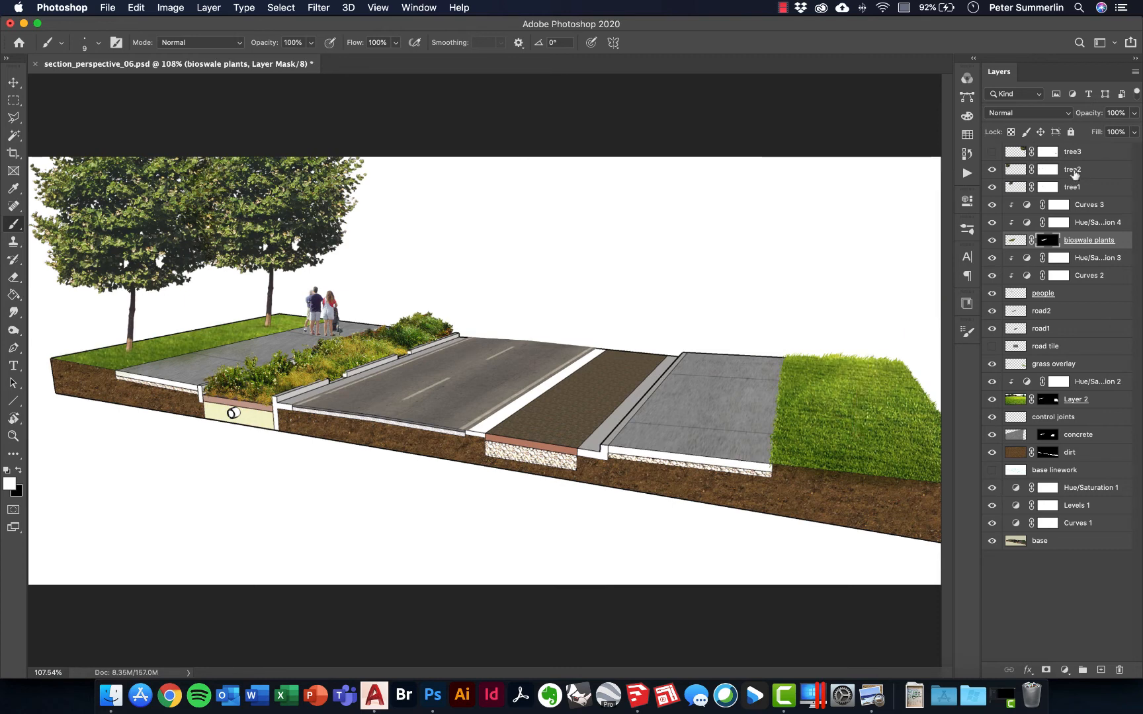
- Duplicate the tree2 layer and rename the copy "tree2 shadow"
left_click(1072, 170)
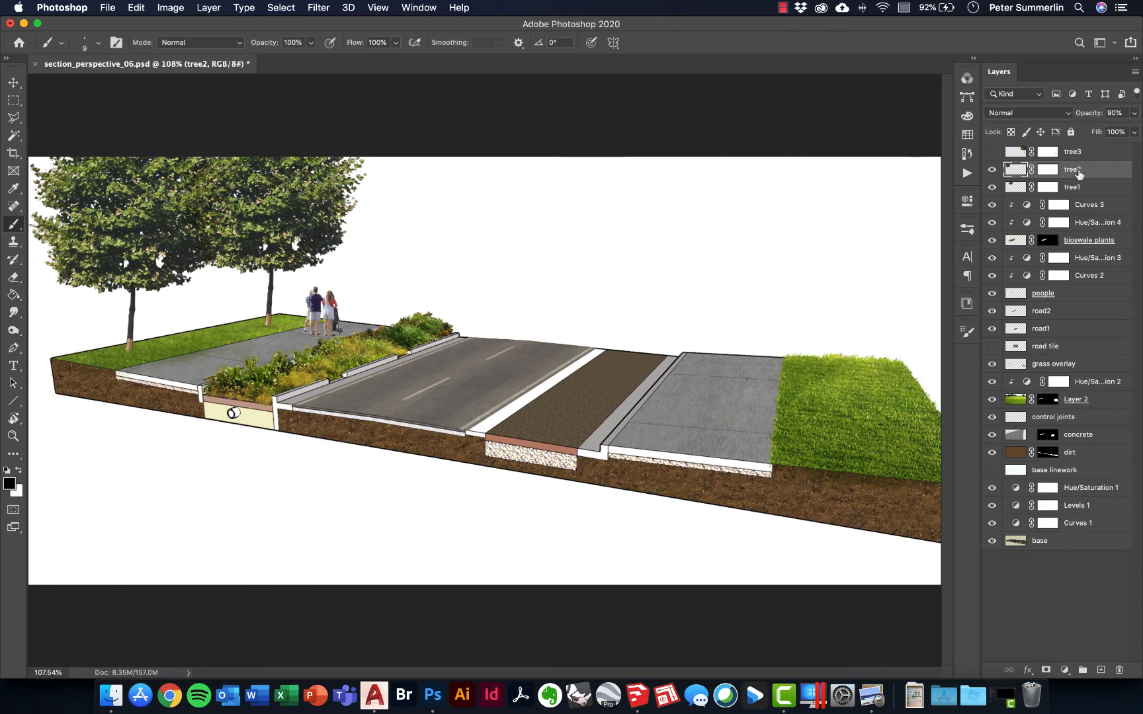
left_click_drag(1079, 173, 1099, 670)
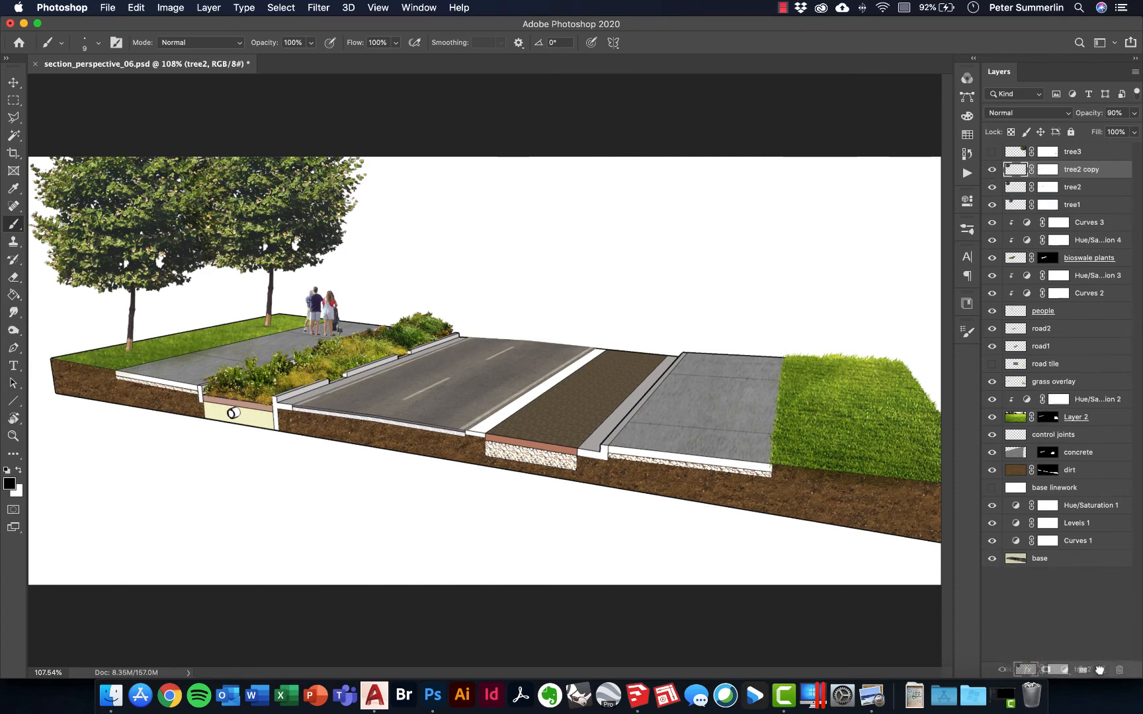
double_click(1090, 170)
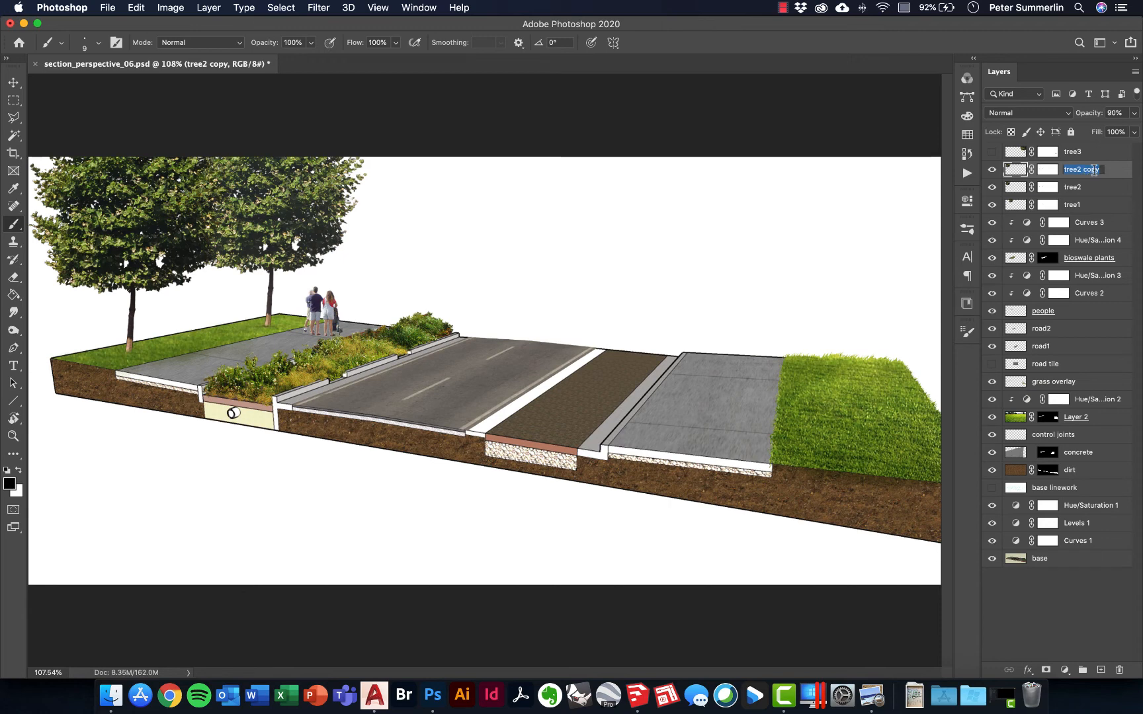
type("shad")
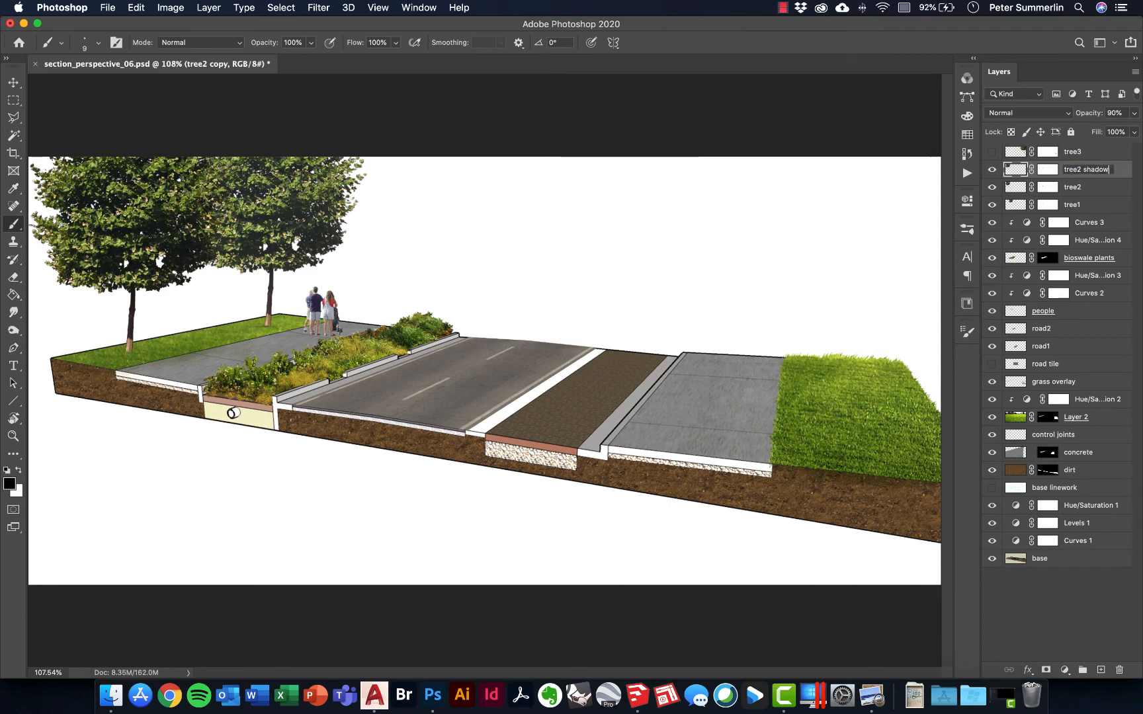
type("ow")
key("Return")
- Flip the tree2 shadow layer vertically with Free Transform and move it down so it hangs below the original tree
key("ctrl+t")
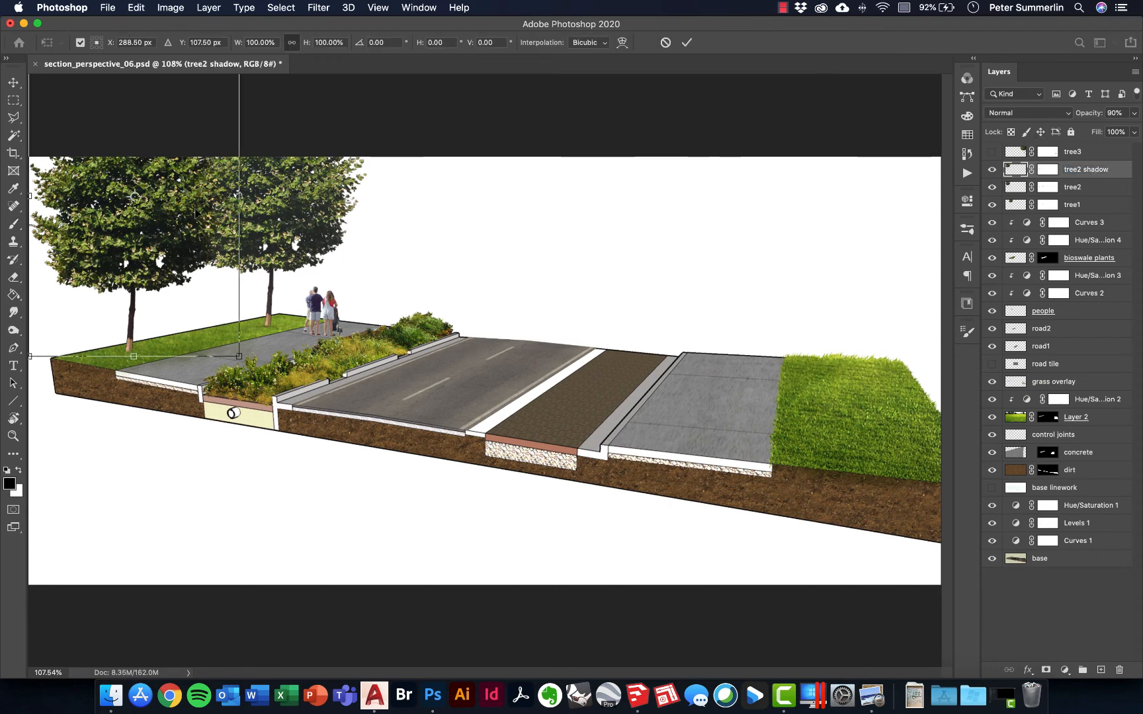
right_click(194, 196)
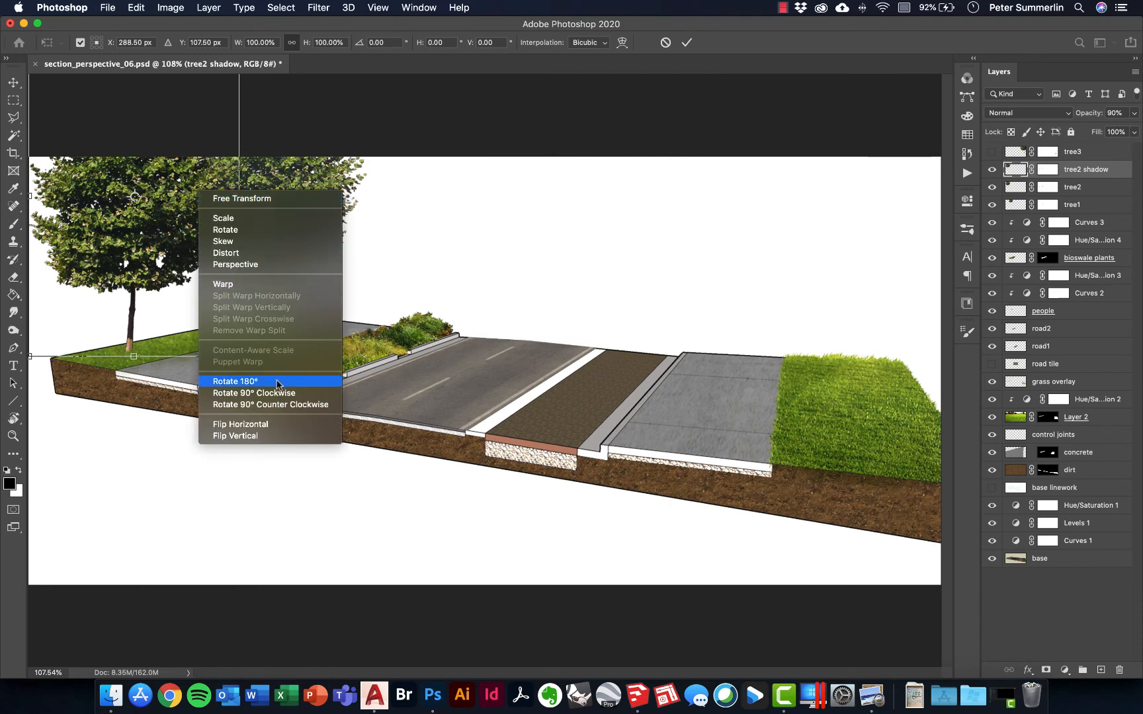
left_click(270, 435)
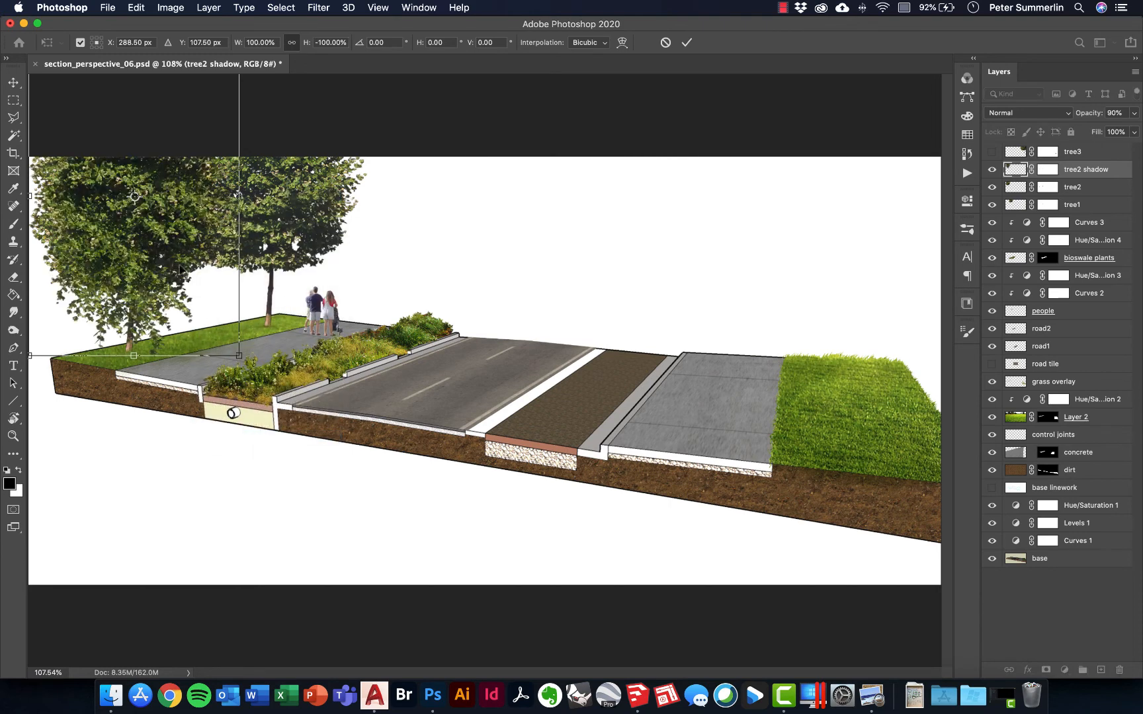
left_click_drag(183, 271, 216, 569)
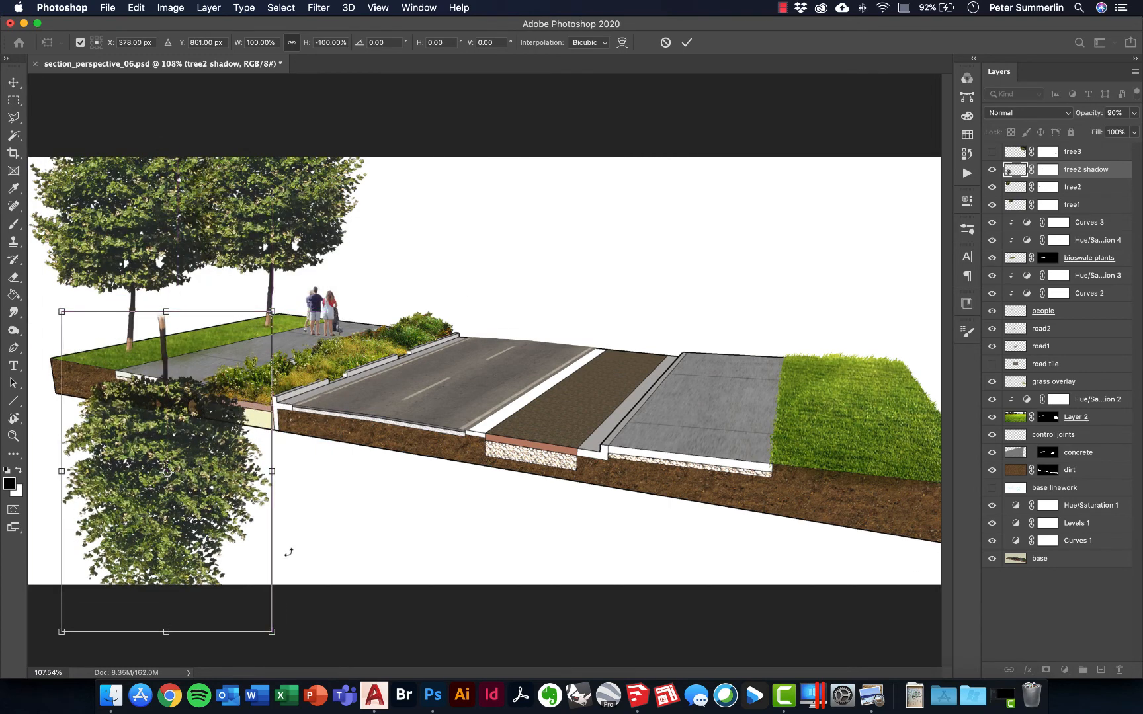
- Distort the flipped tree's four corners so it lies flat across the grass, sidewalk and bioswale as a cast shadow
right_click(171, 510)
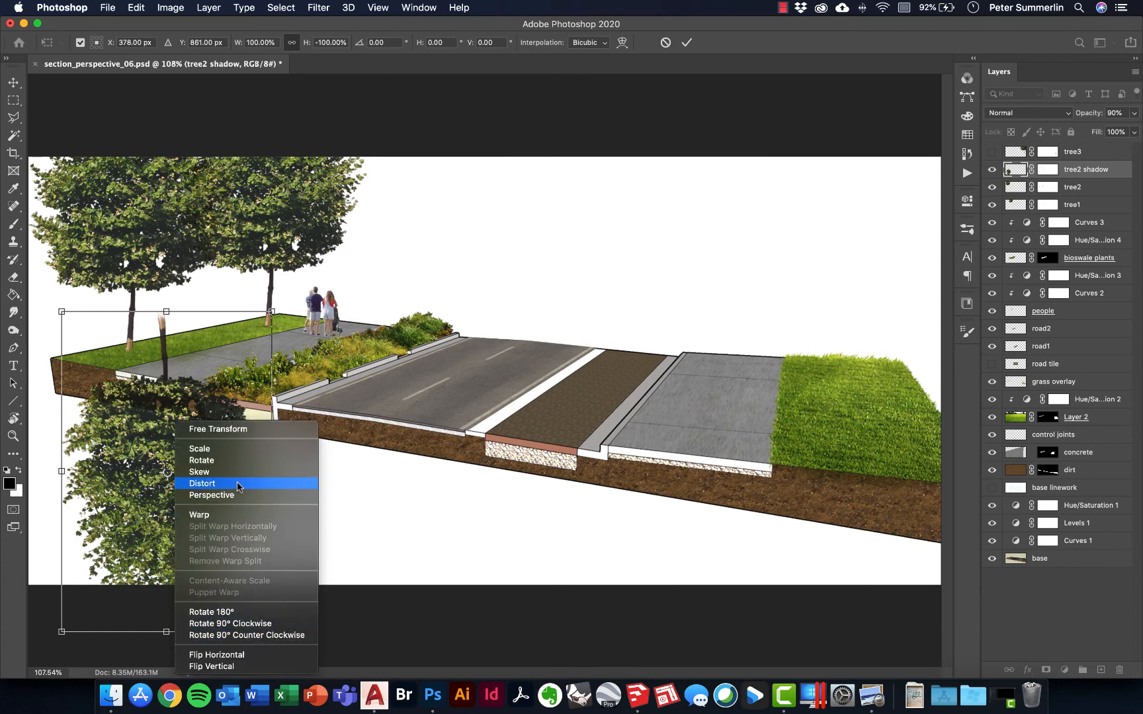
left_click(237, 482)
left_click_drag(271, 632, 437, 363)
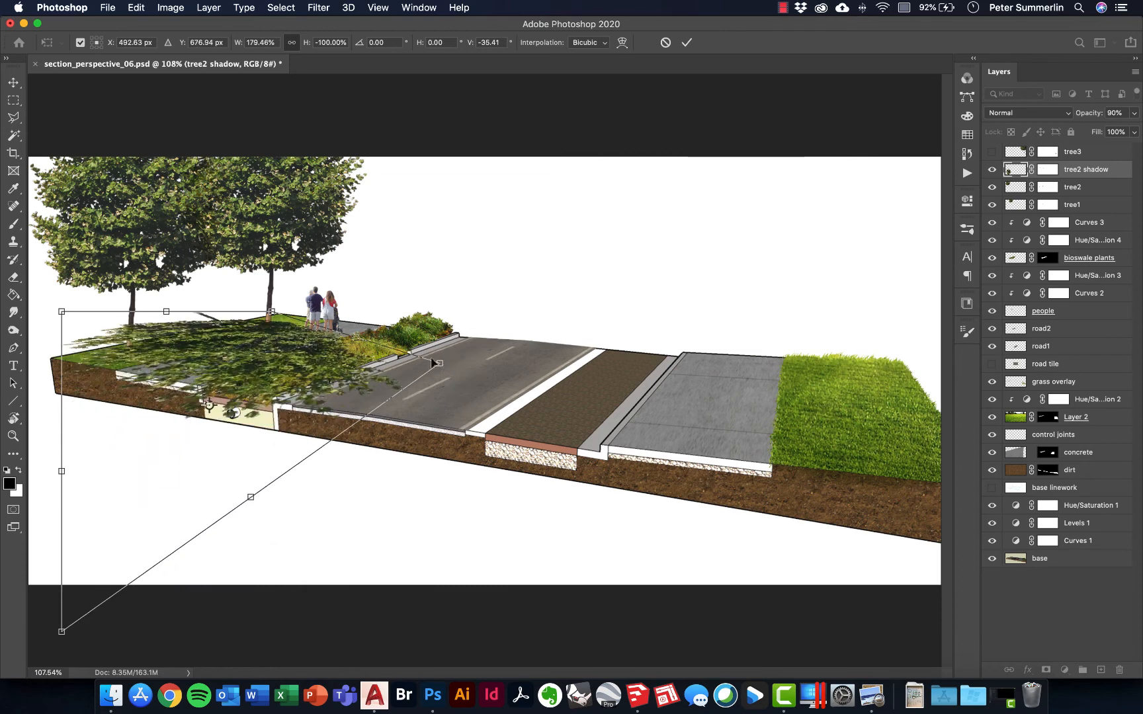
left_click_drag(272, 311, 204, 308)
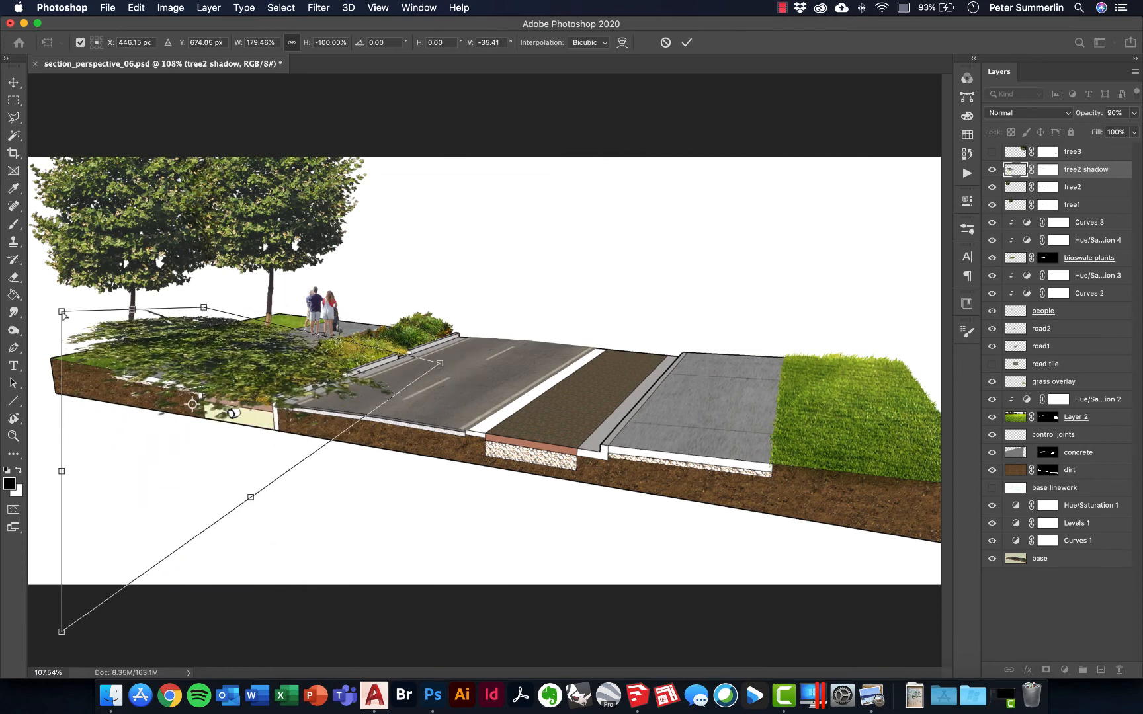
left_click_drag(62, 312, 71, 368)
left_click_drag(205, 308, 184, 335)
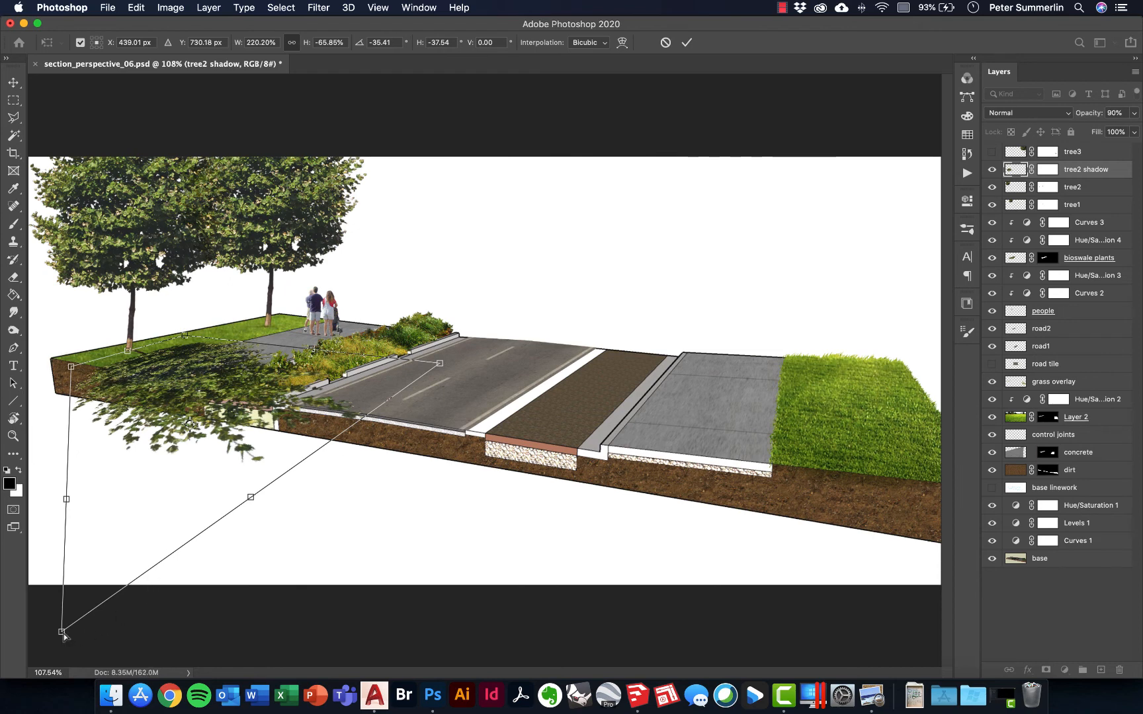
left_click_drag(63, 632, 257, 445)
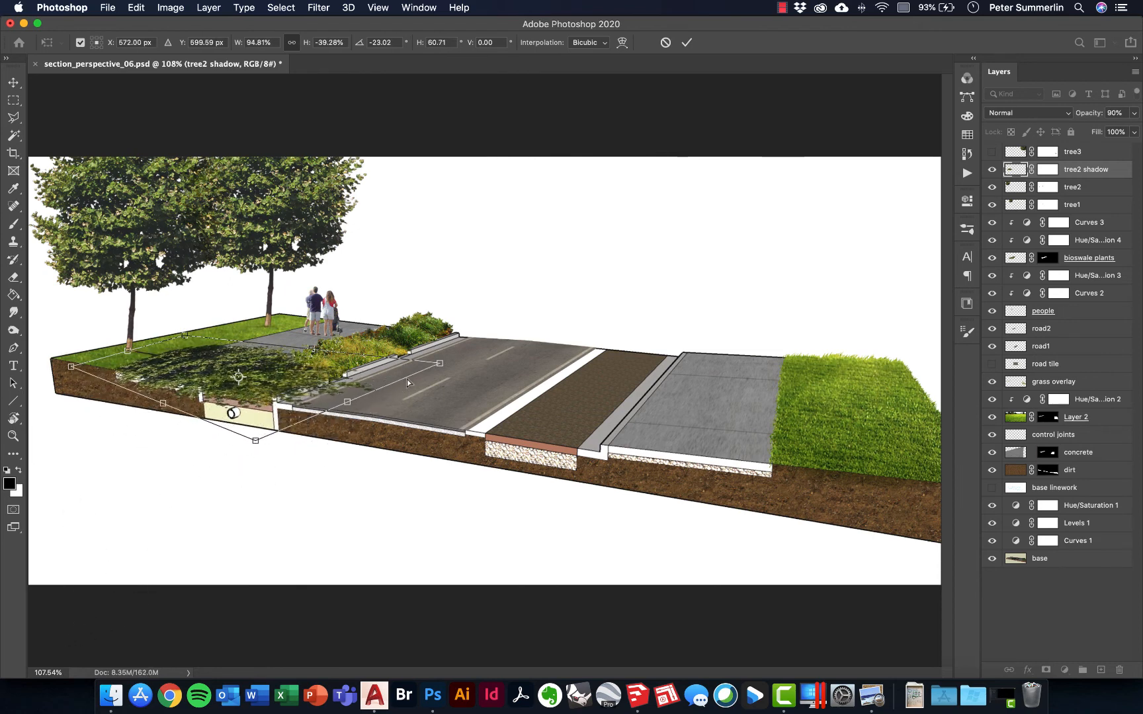
- Stretch the shadow's far corners toward the road, align its trunk with the base of tree2, and apply the distortion
left_click_drag(440, 364, 457, 336)
left_click_drag(358, 389, 391, 378)
left_click_drag(188, 341, 179, 335)
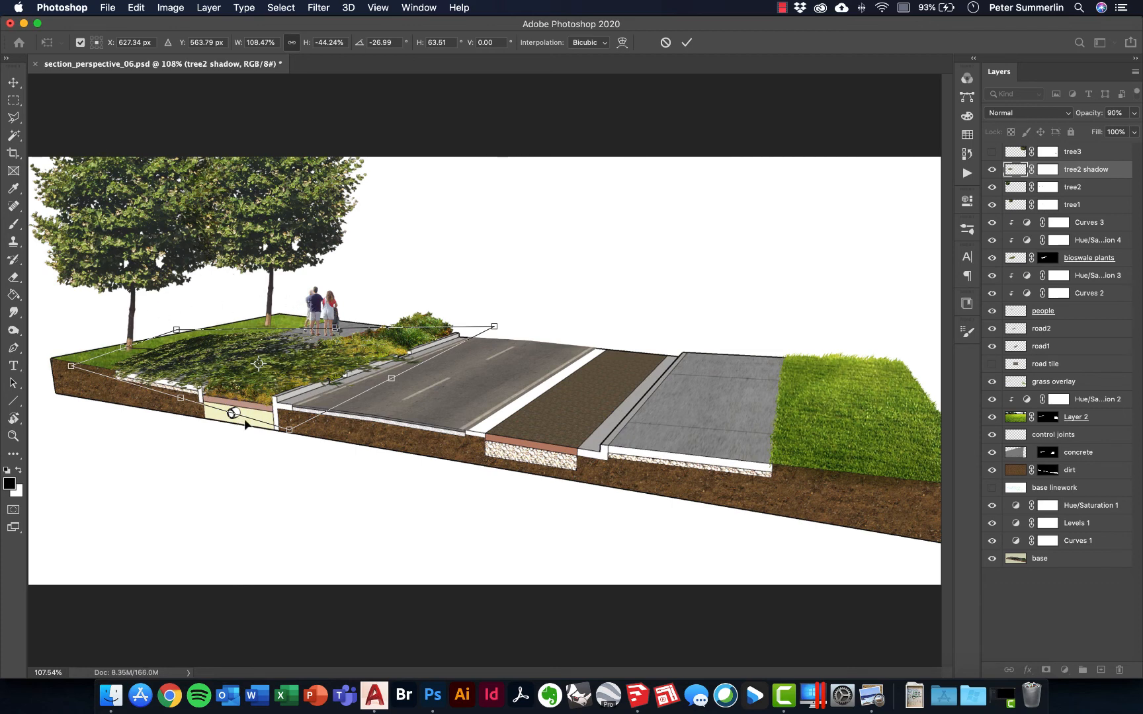
left_click_drag(289, 431, 317, 415)
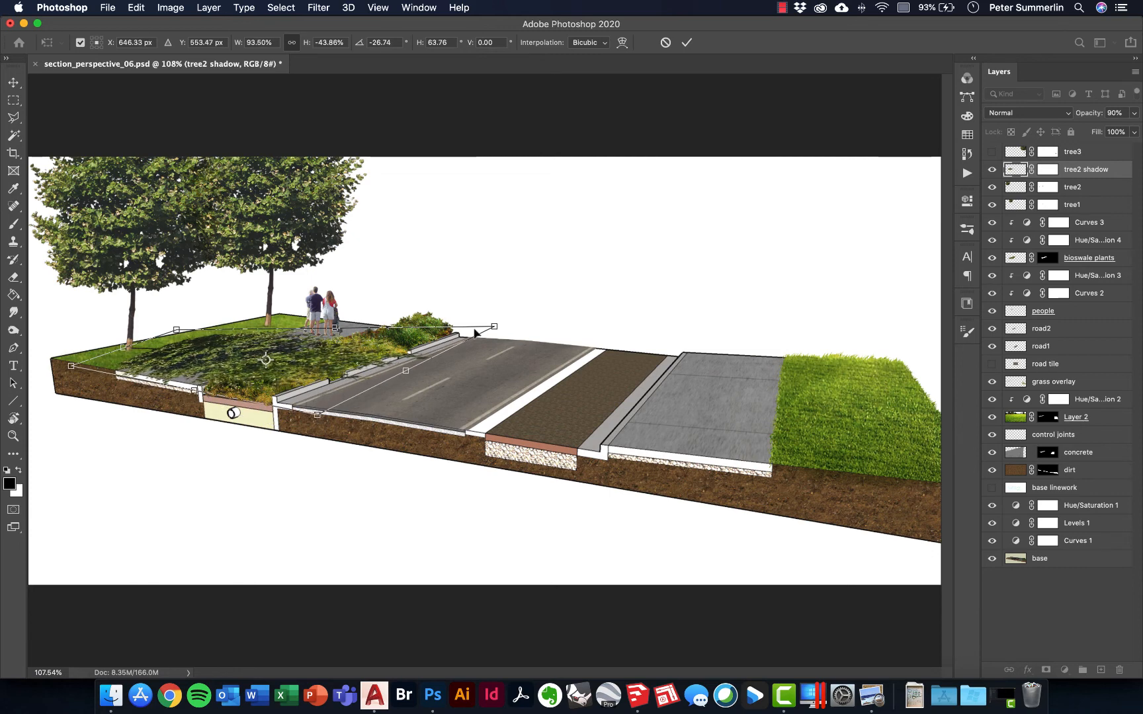
left_click_drag(494, 329, 492, 333)
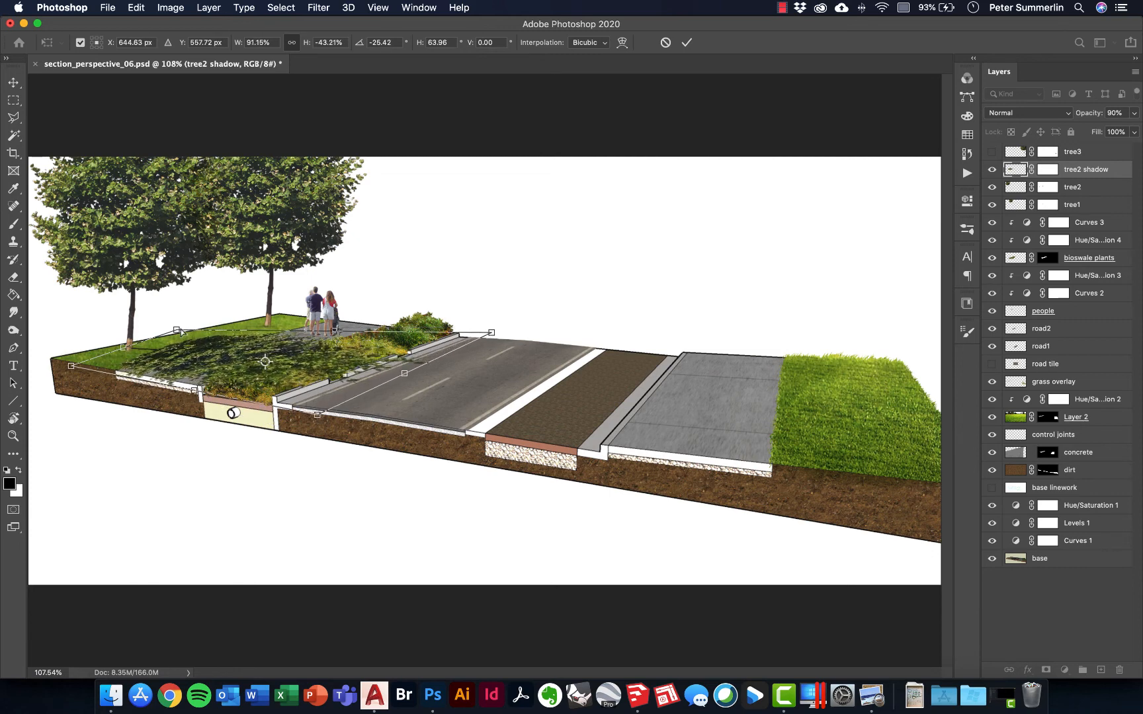
left_click_drag(182, 331, 173, 328)
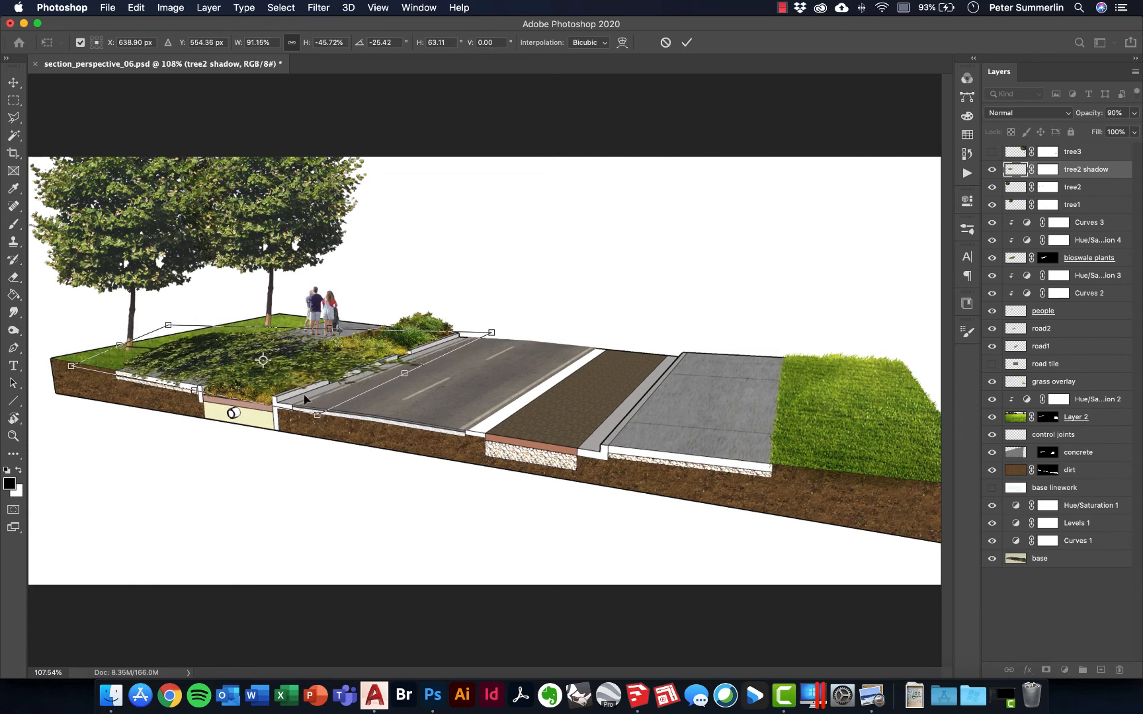
key("Return")
key("b")
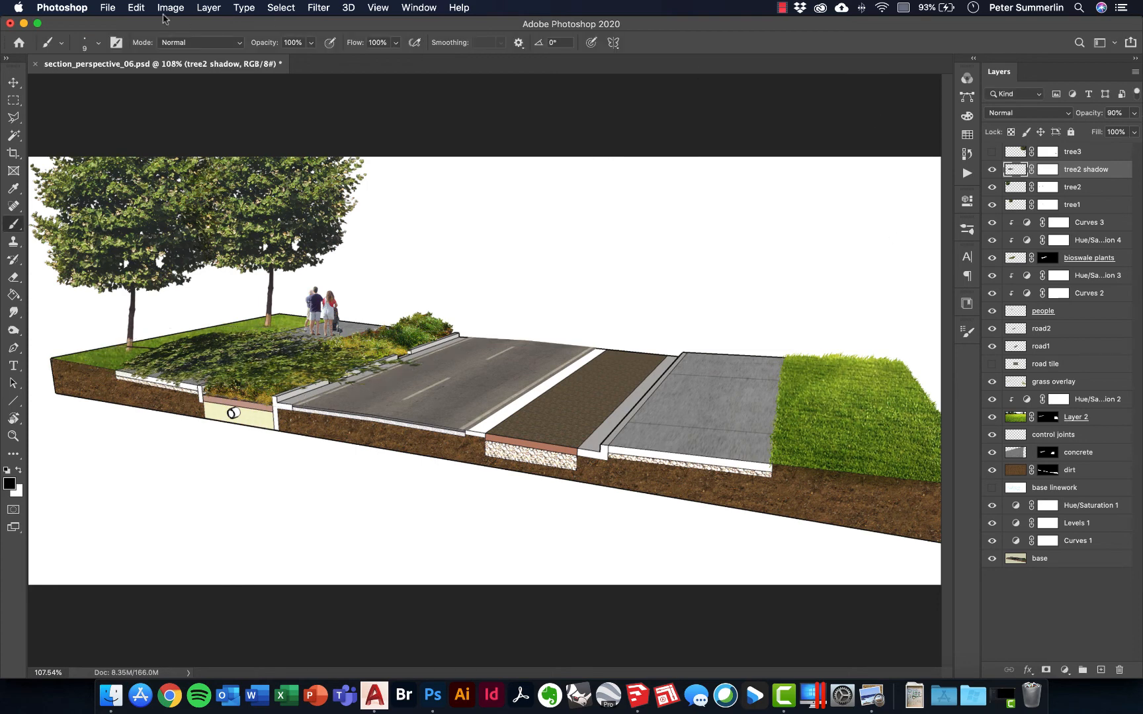
- Darken the tree2 shadow layer with a Hue/Saturation adjustment, setting Lightness to -79
left_click(171, 7)
mouse_move(192, 44)
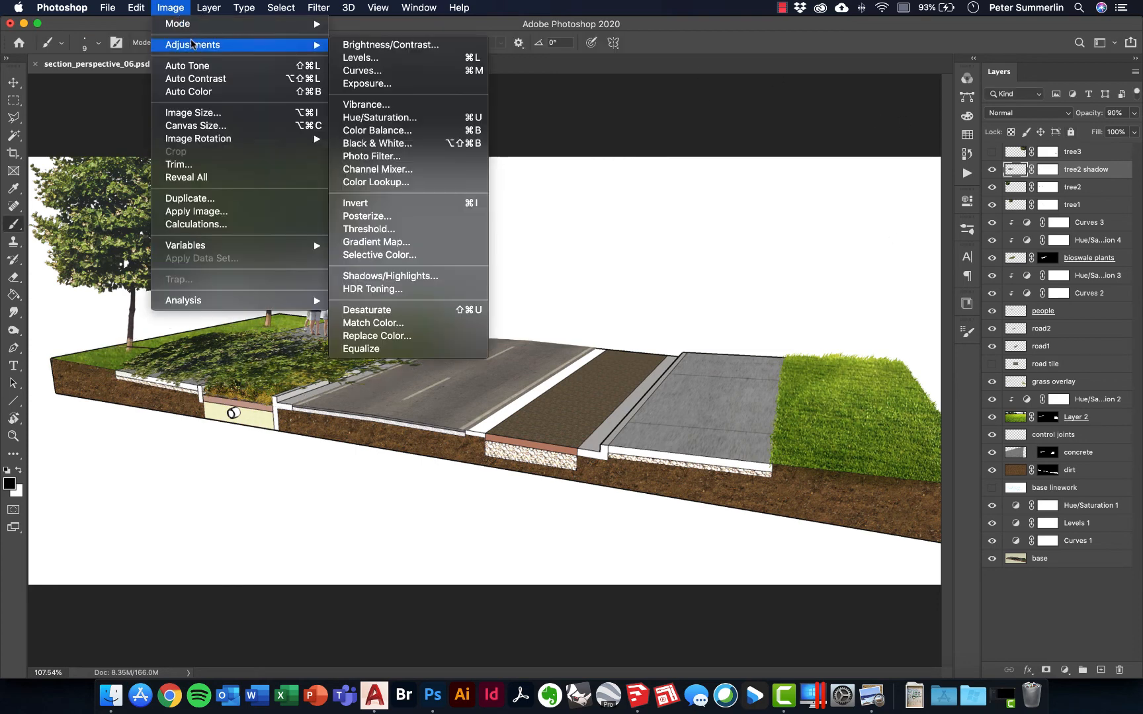
left_click(384, 118)
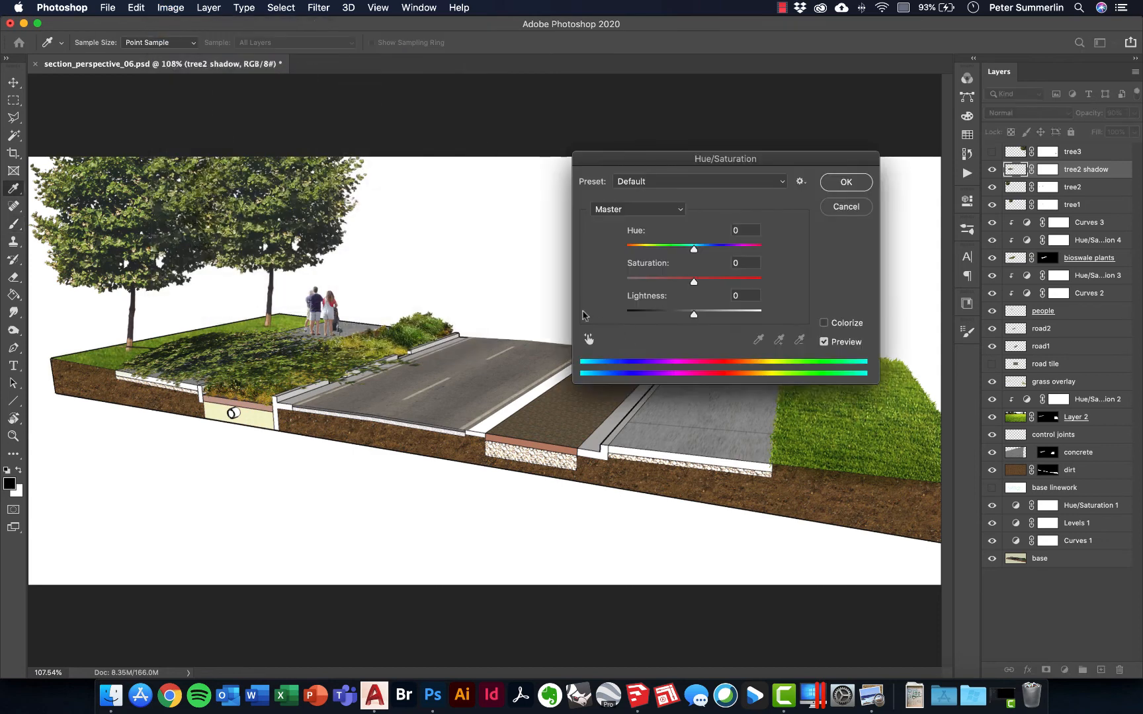
left_click_drag(680, 315, 639, 321)
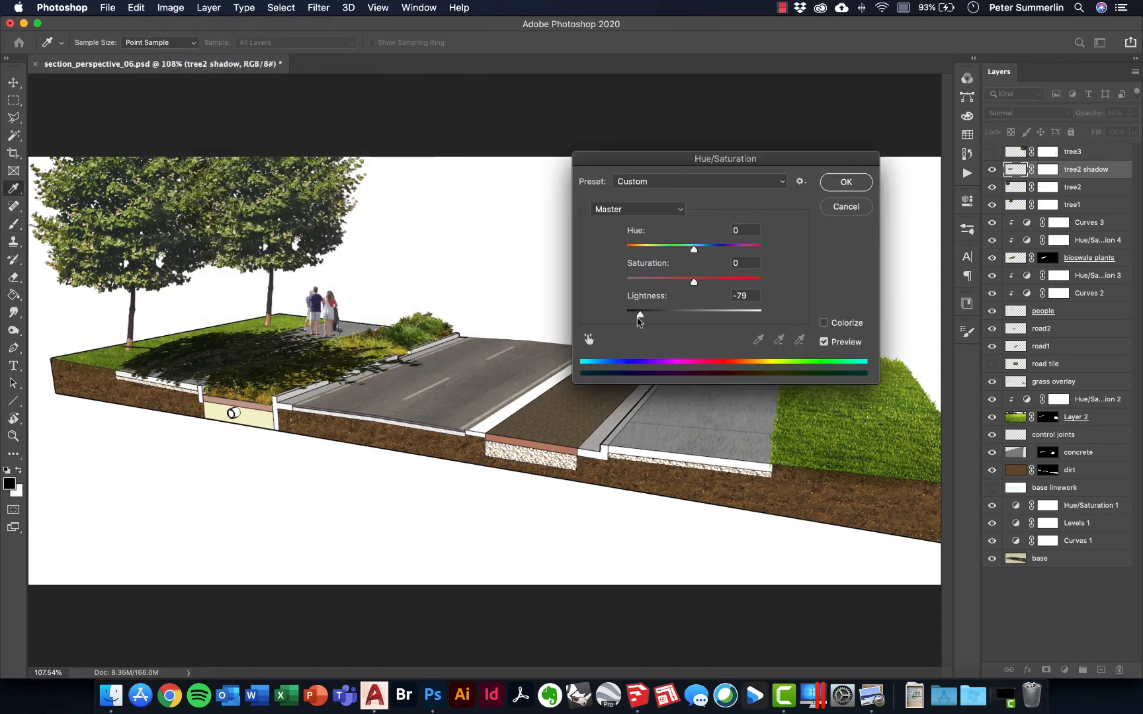
left_click(846, 182)
left_click(283, 8)
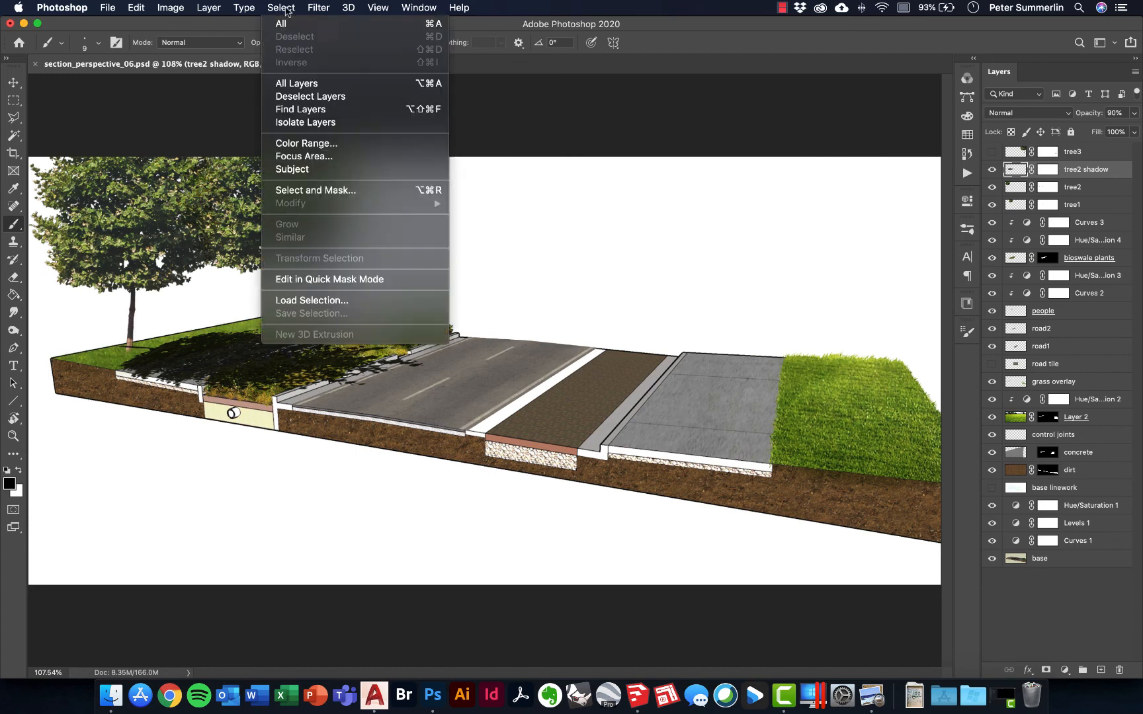
mouse_move(319, 9)
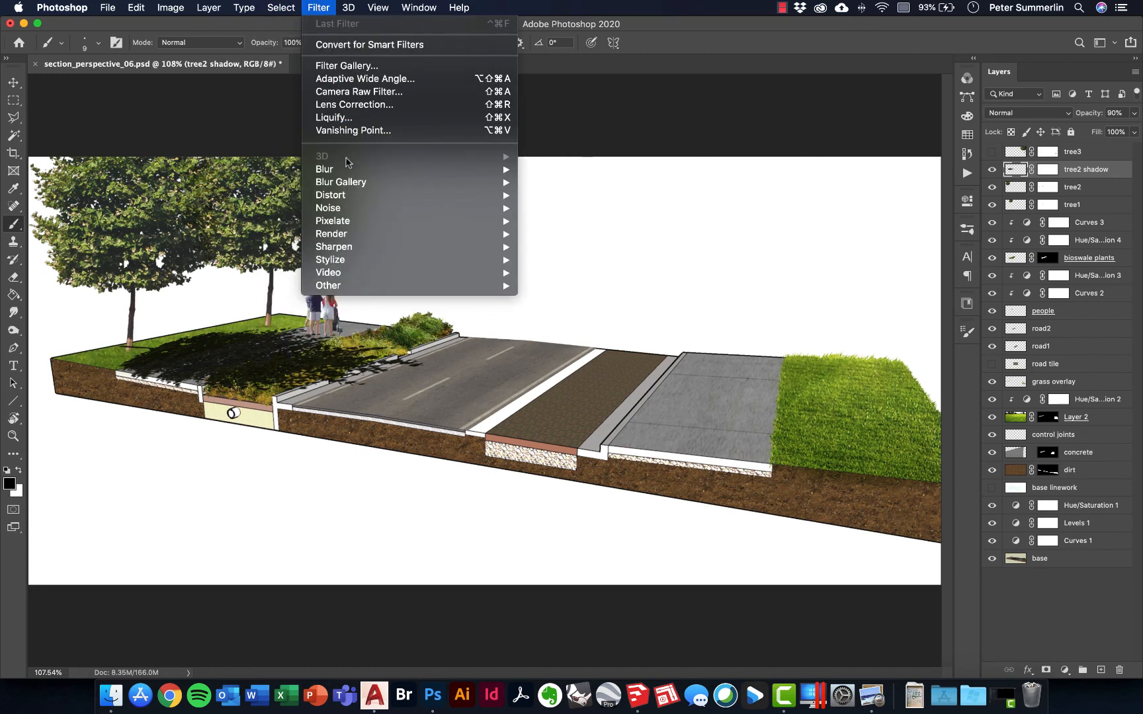
mouse_move(346, 170)
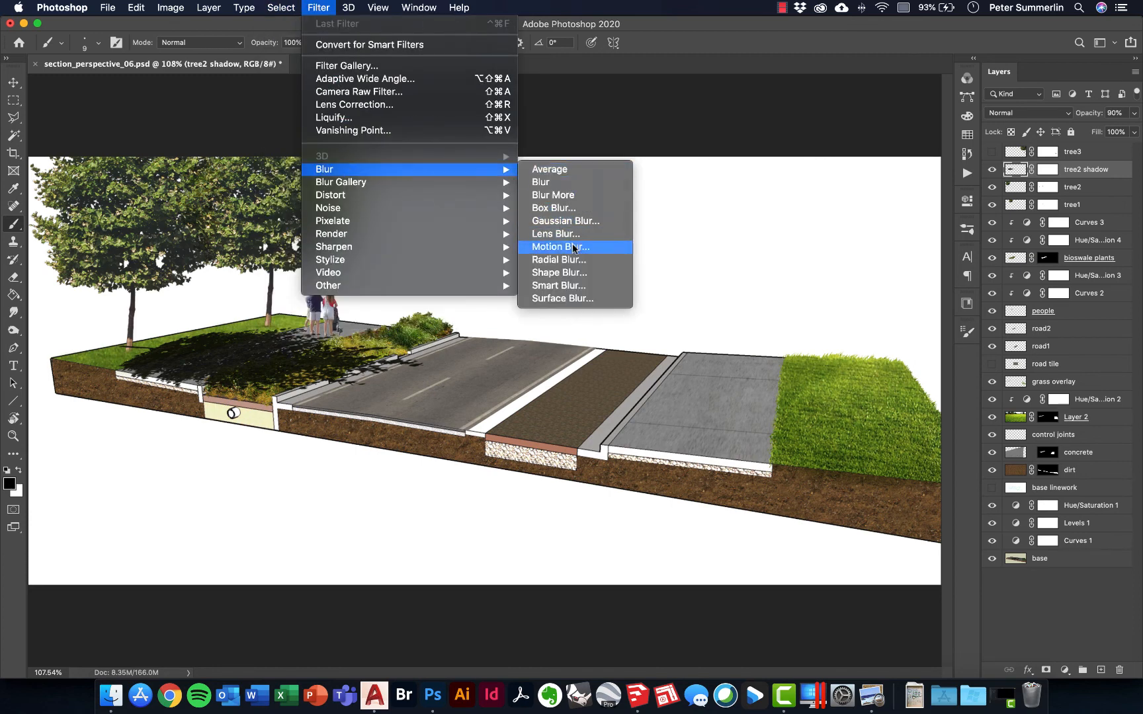
left_click(572, 248)
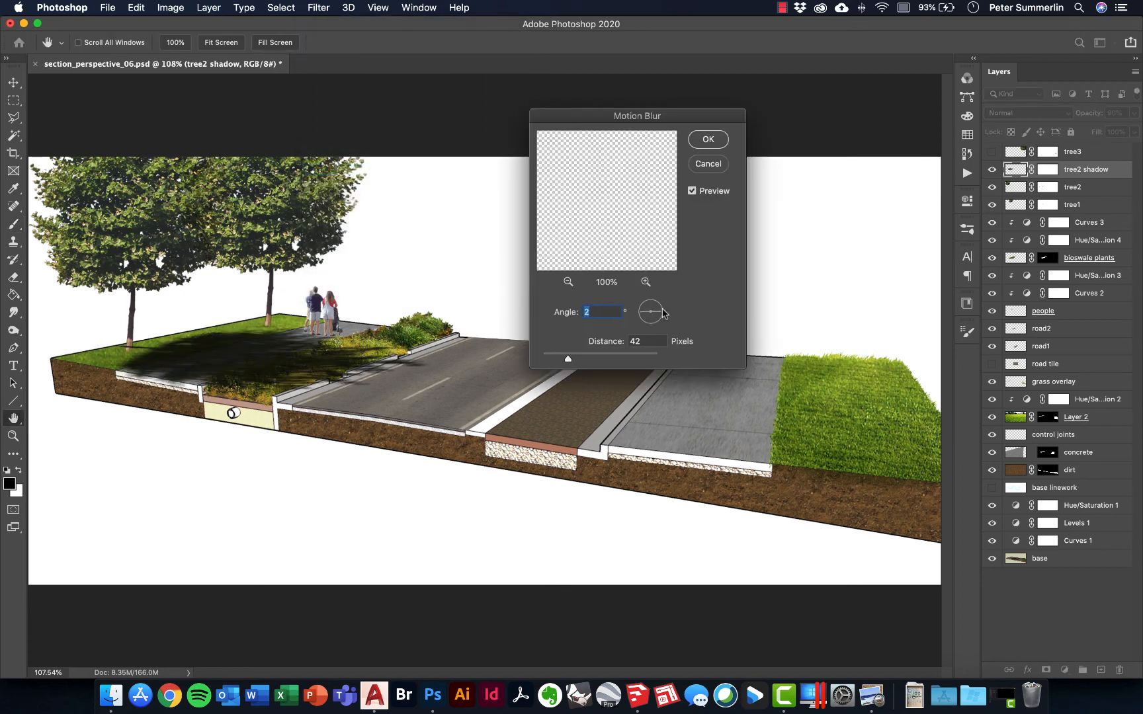
left_click_drag(663, 309, 663, 304)
left_click(583, 358)
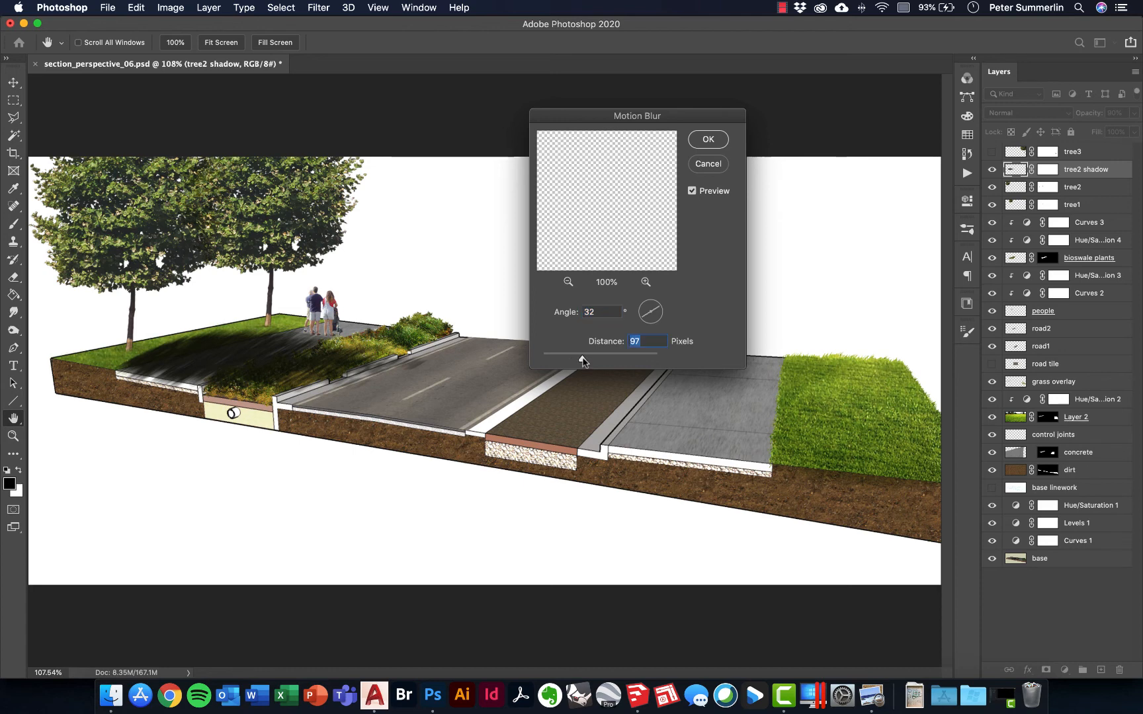
left_click(661, 313)
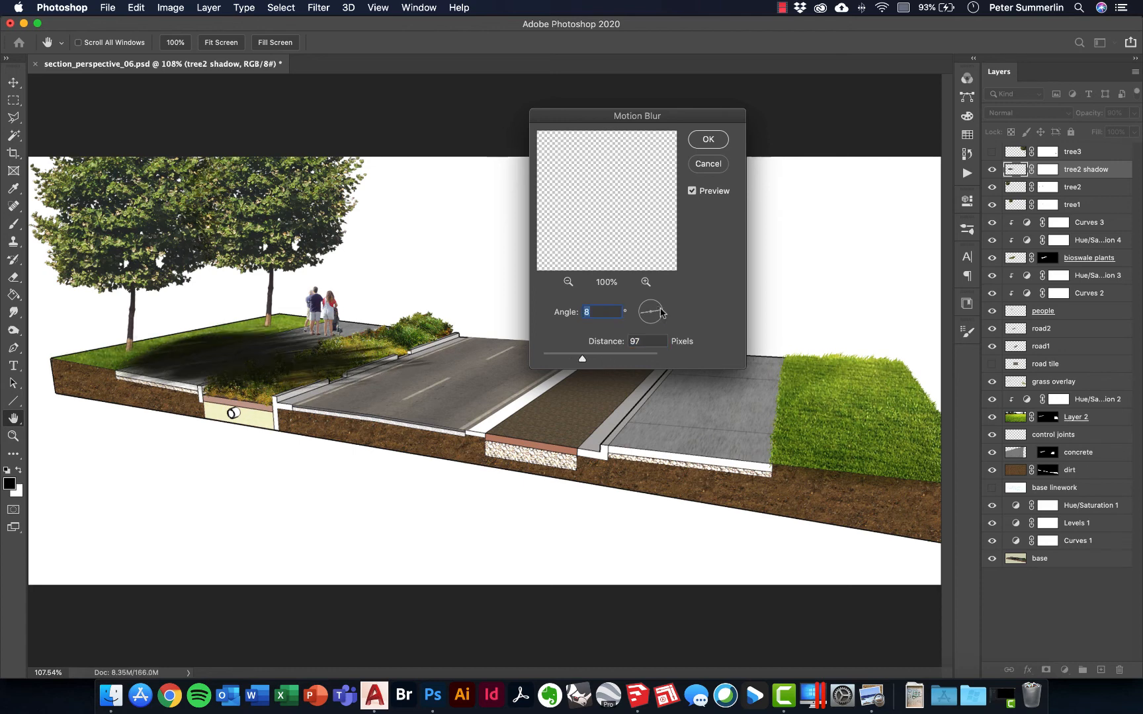
left_click(705, 165)
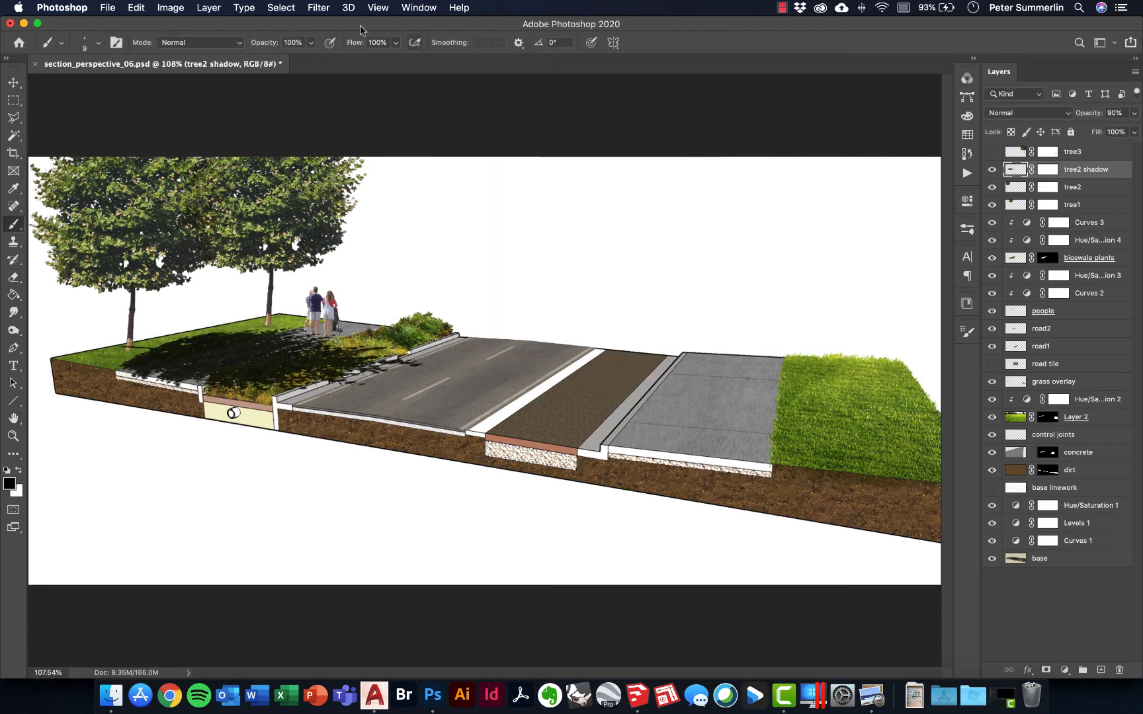
- Apply a Lens Blur with a hexagon iris and radius 42 to the tree2 shadow layer
left_click(319, 7)
mouse_move(361, 173)
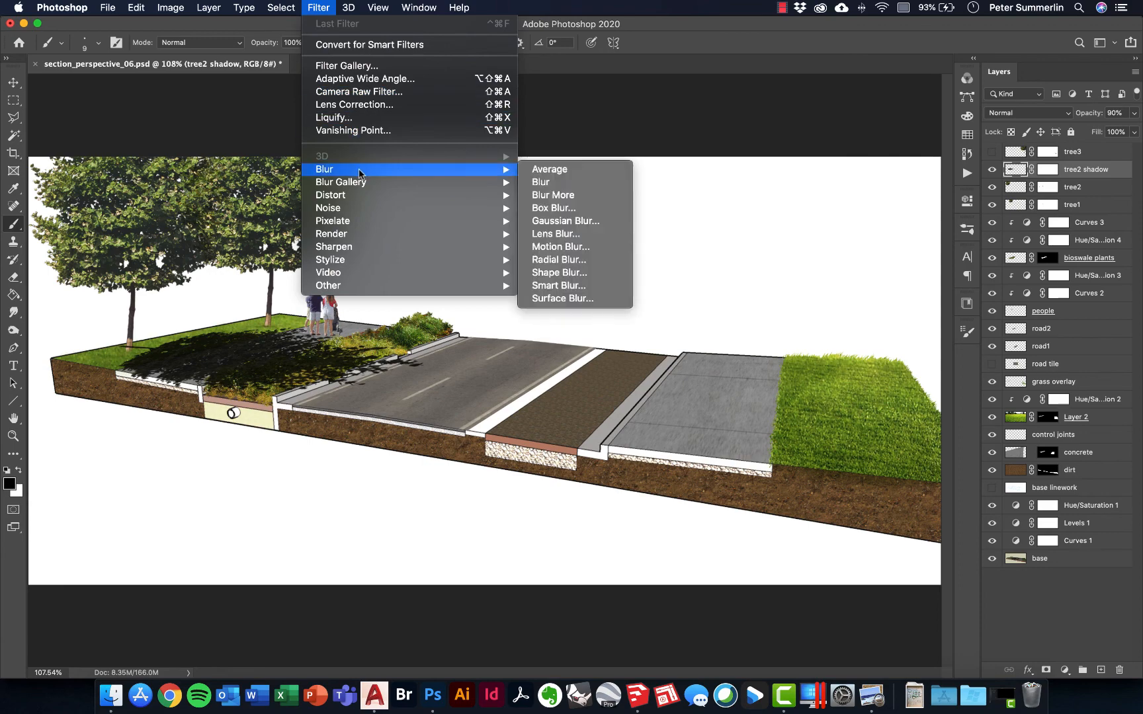
left_click(556, 235)
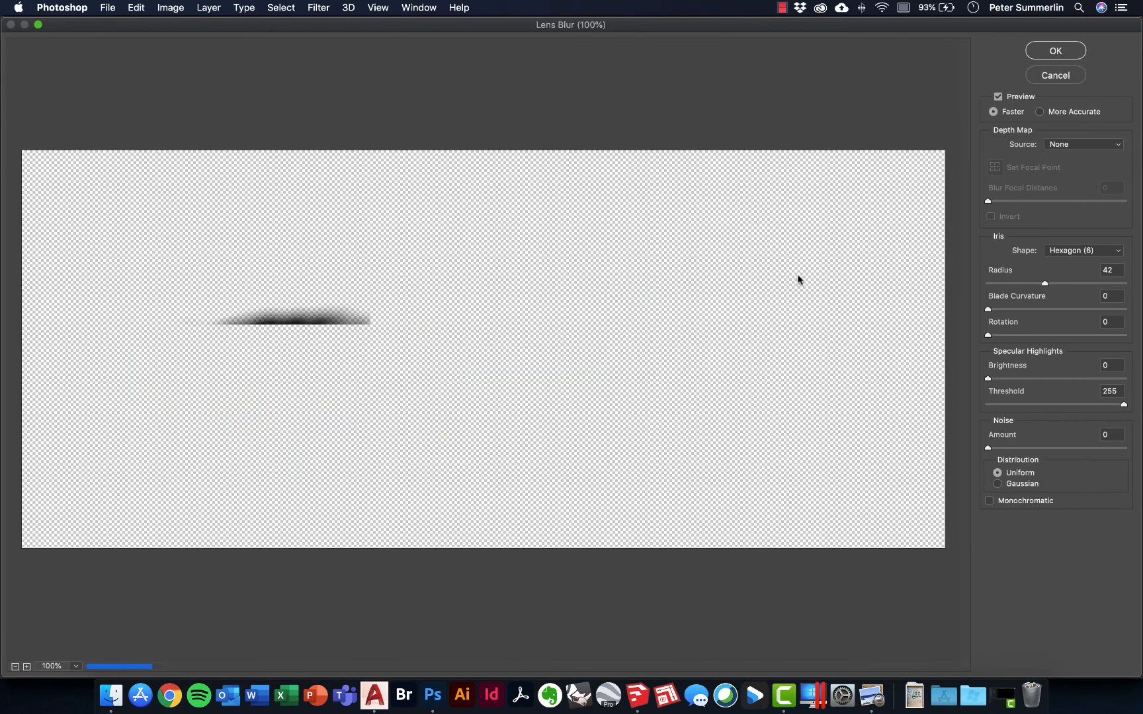
left_click(1056, 51)
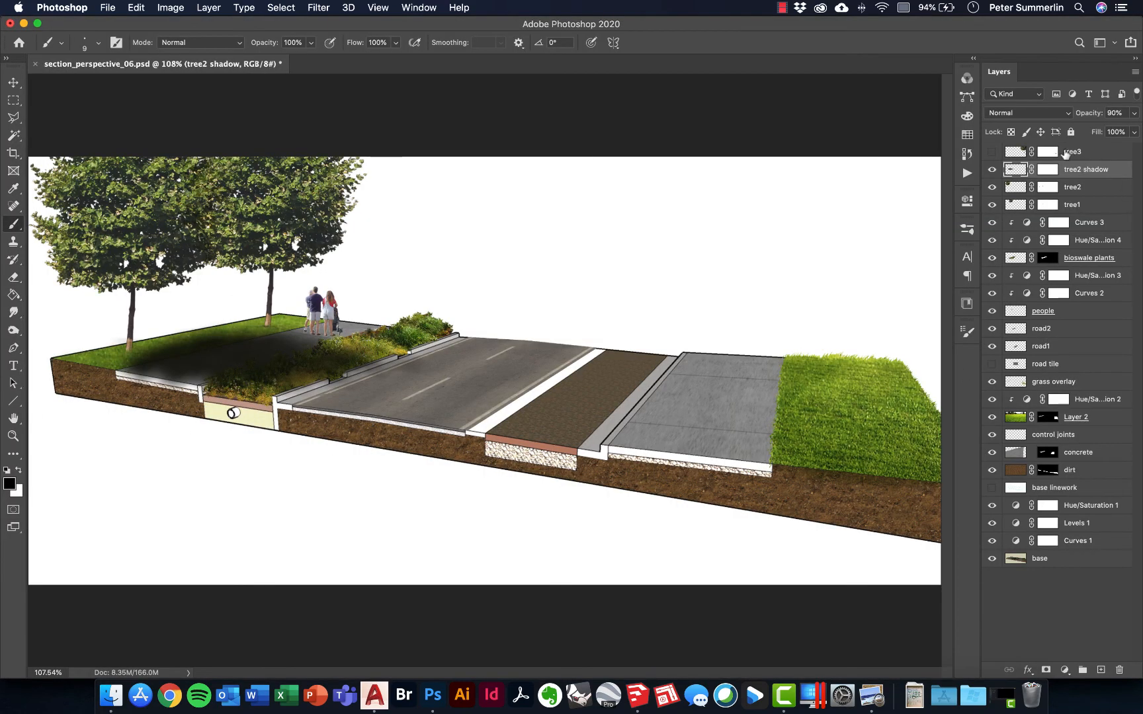
- Set the tree2 shadow layer's blend mode to Multiply and its opacity to 19%
left_click_drag(1090, 117, 1080, 118)
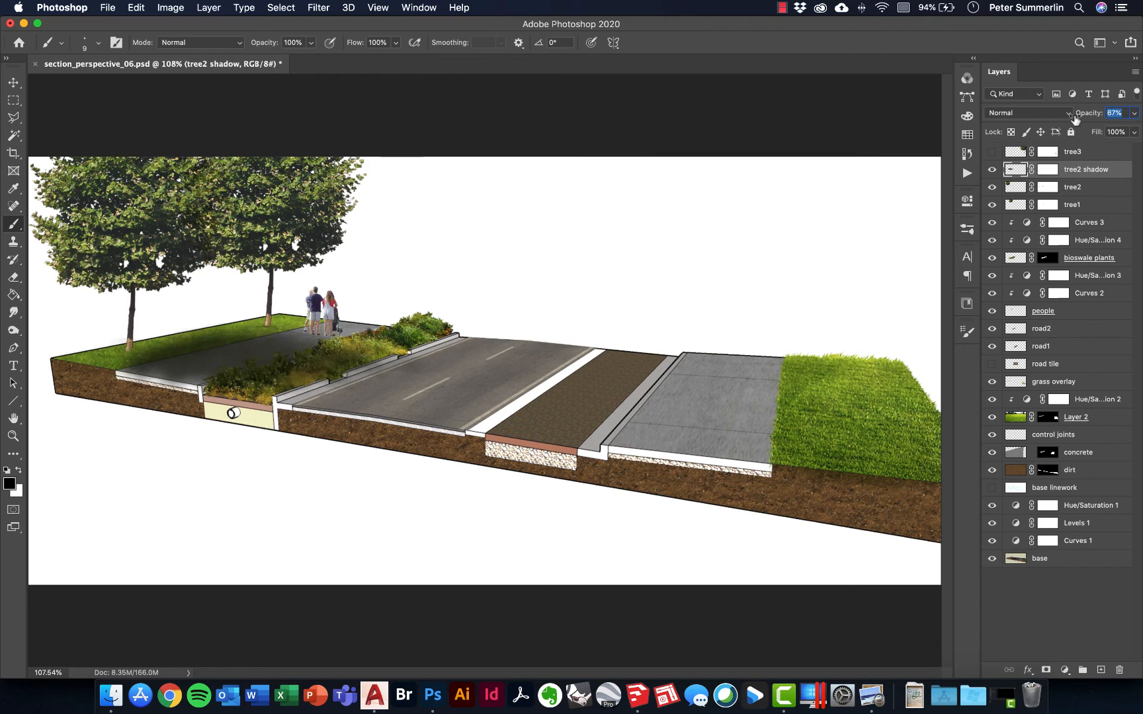
left_click(1042, 114)
left_click(1023, 152)
left_click_drag(1088, 116, 1056, 121)
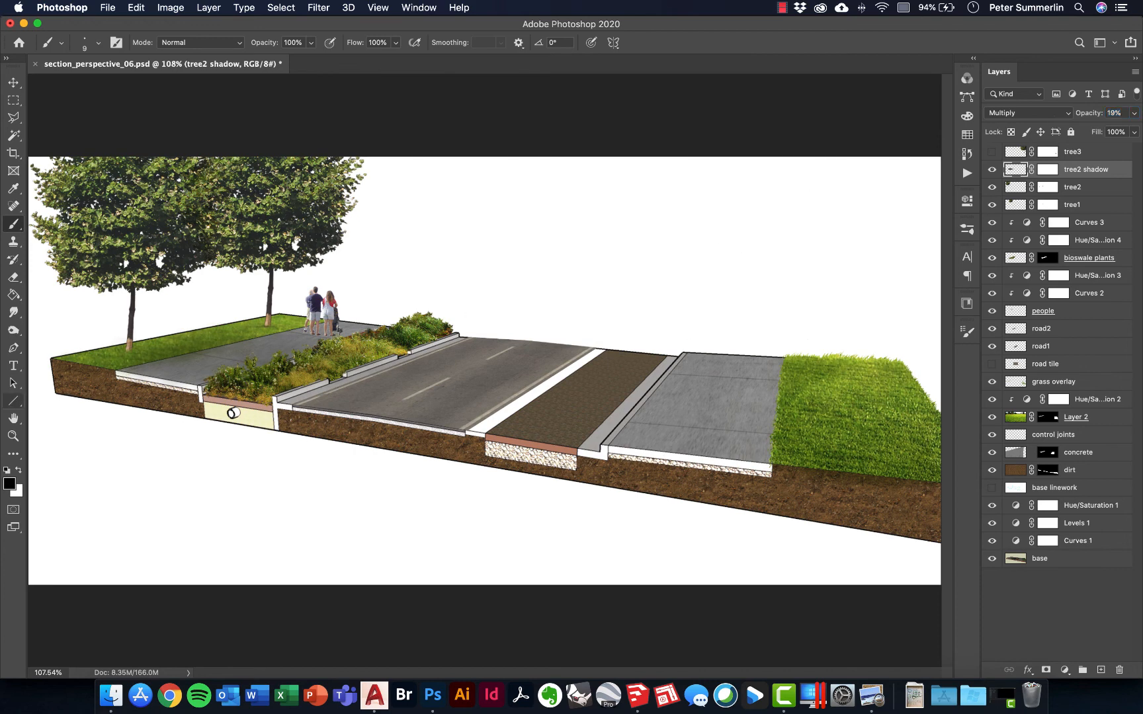
- Duplicate the tree2 shadow toward the road and delete the copy's part beyond the sidewalk and road's back edge using a polygonal lasso selection
key("v")
left_click_drag(182, 357, 321, 324)
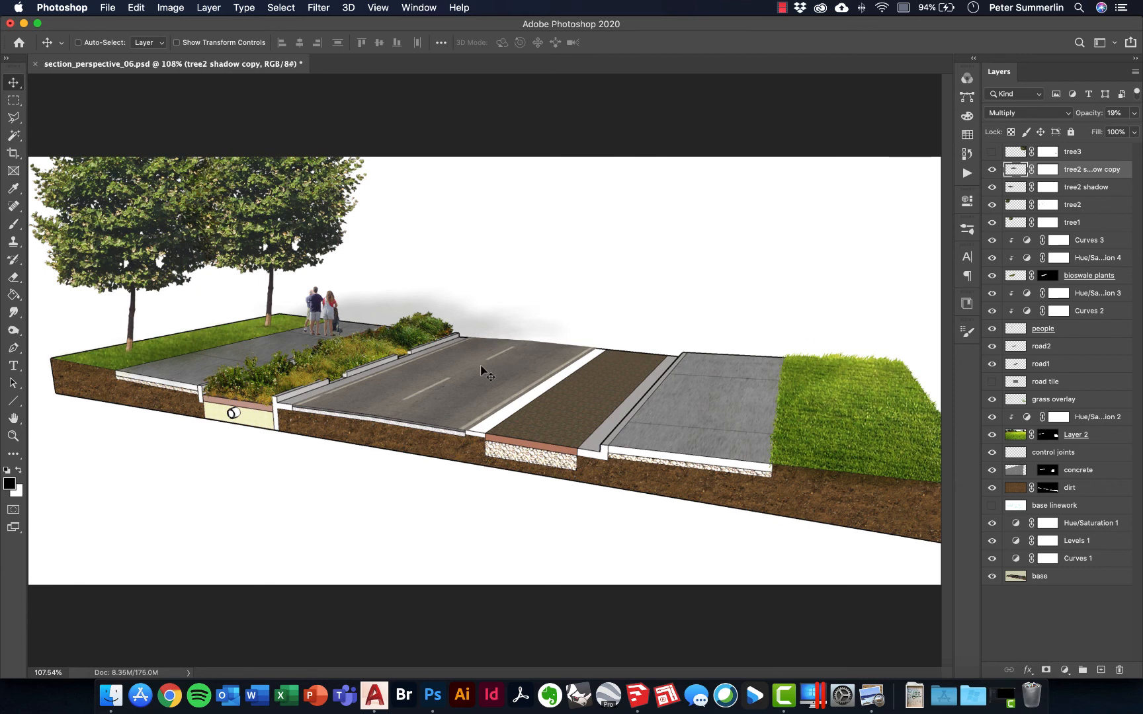
key("l")
left_click(306, 318)
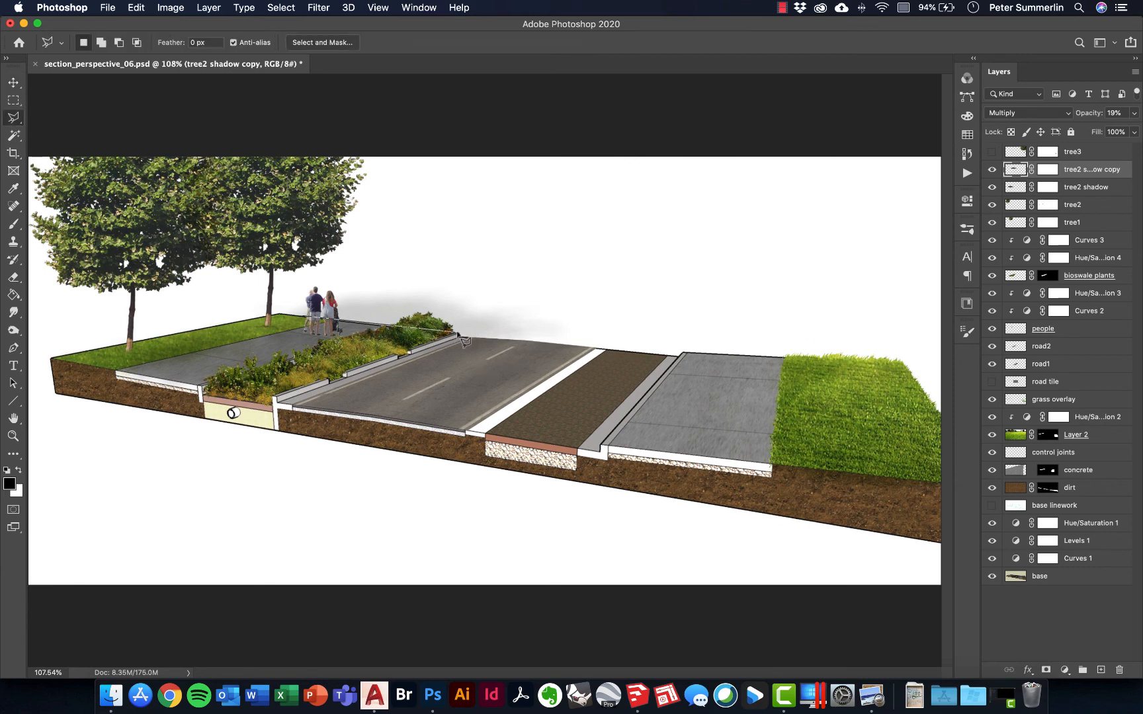
left_click(461, 336)
left_click(541, 344)
left_click(604, 278)
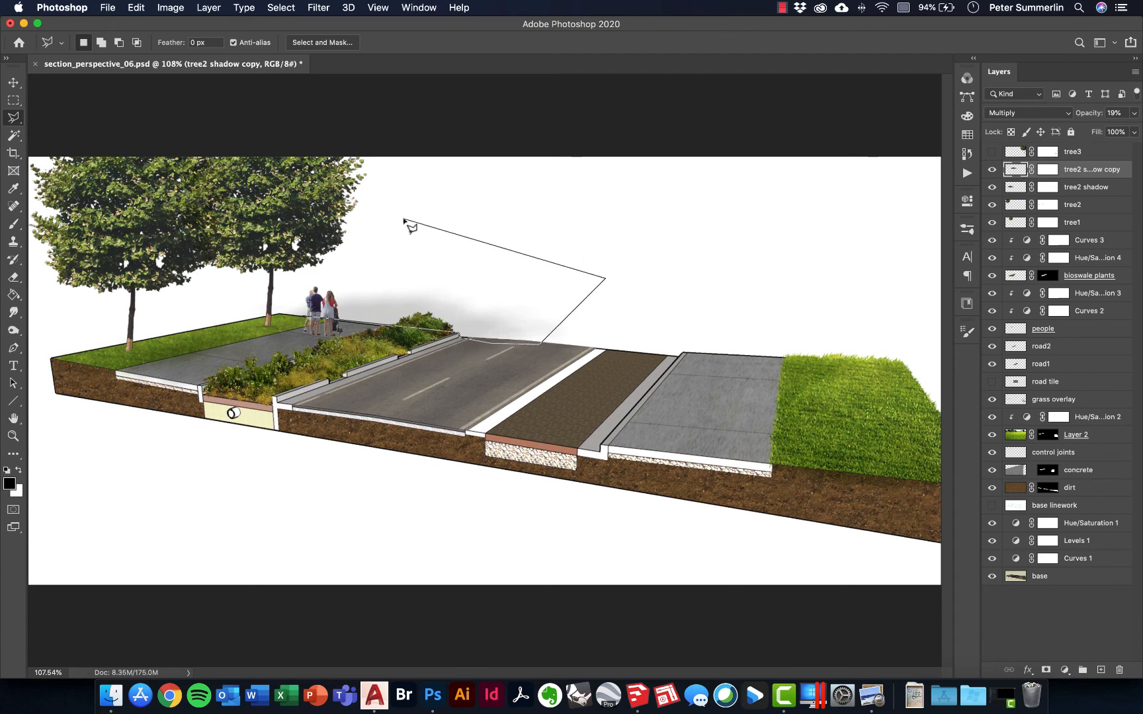
double_click(403, 219)
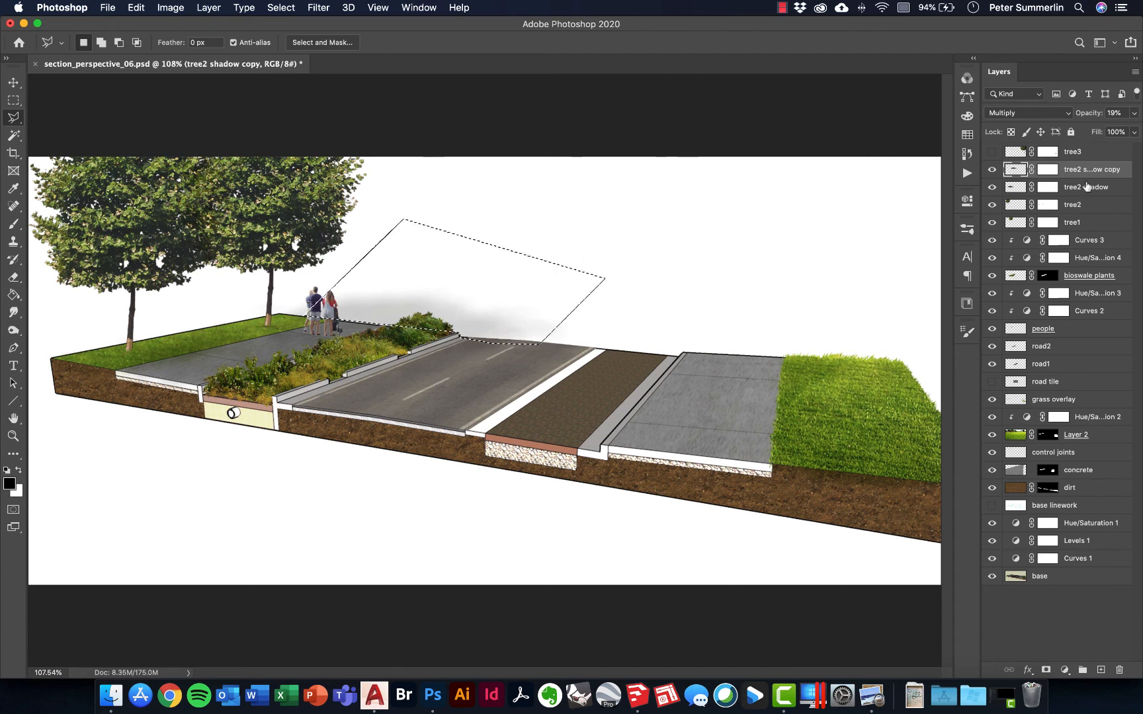
key("cmd+d")
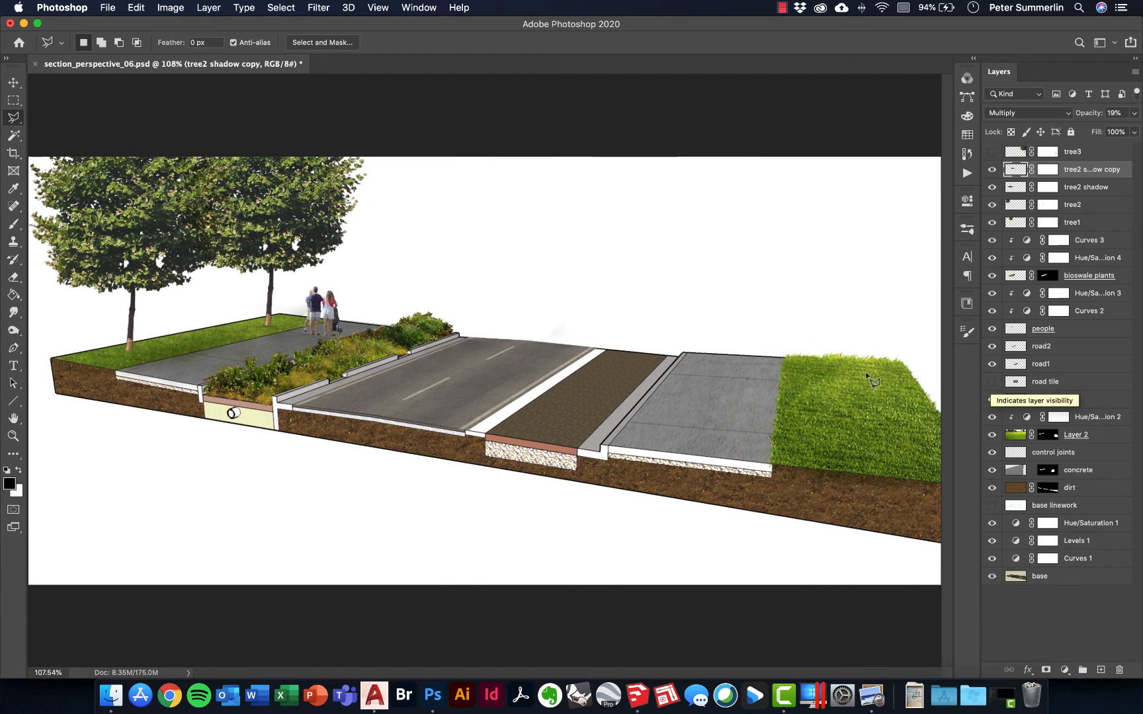